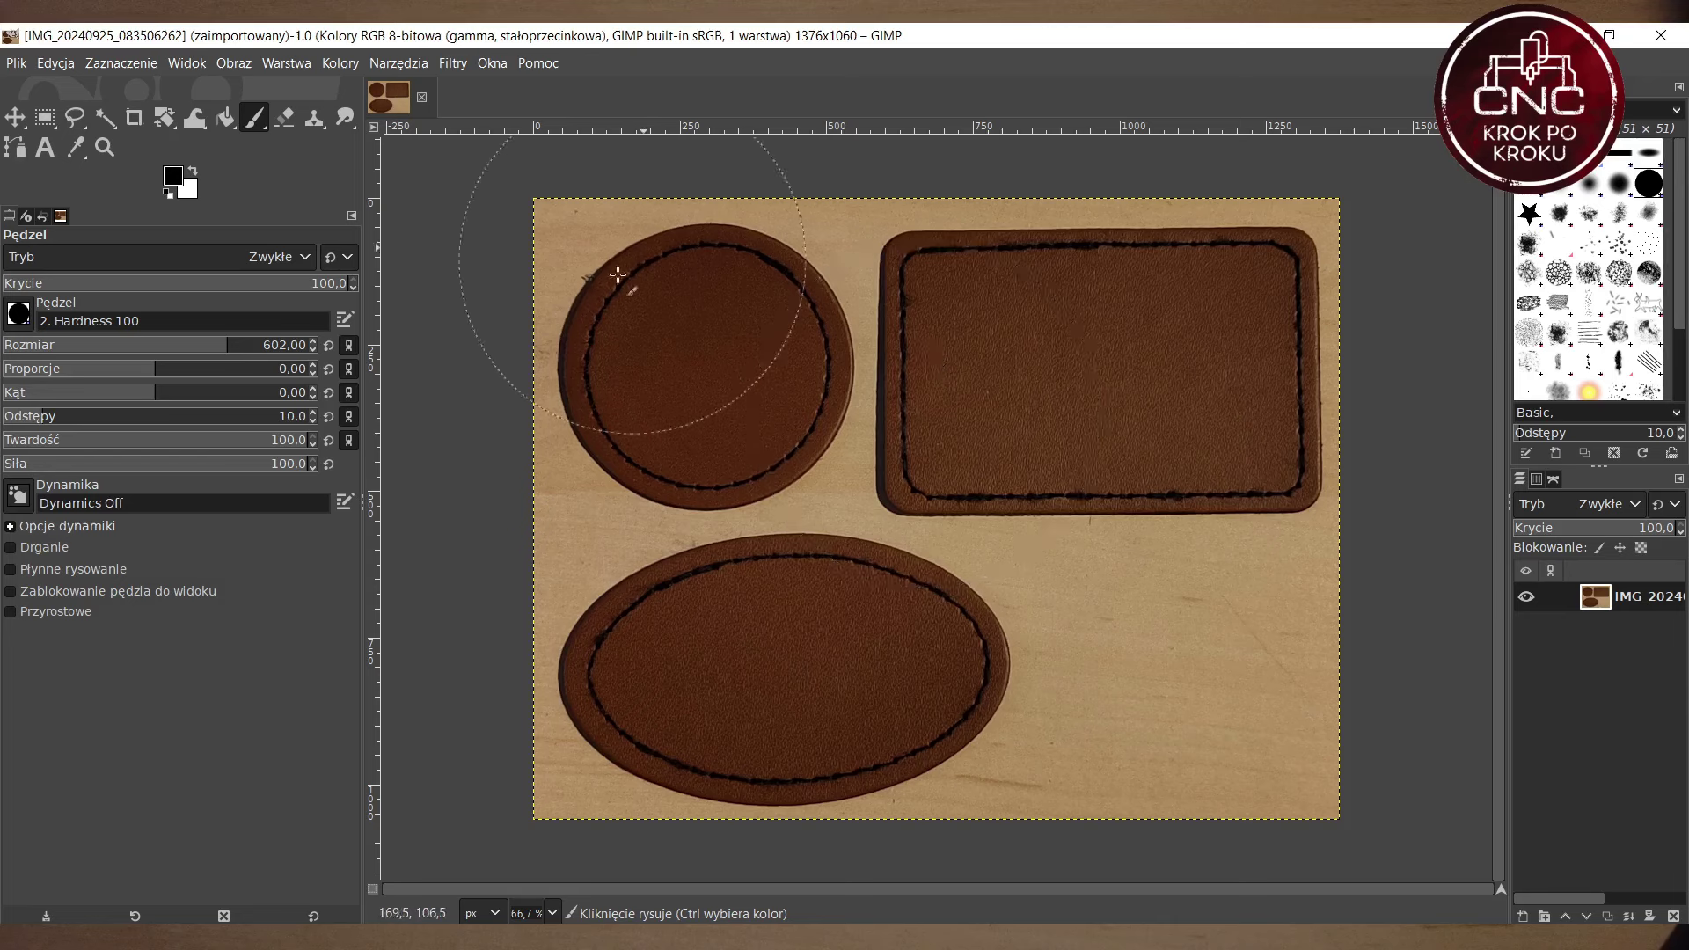
Step: Resize the image canvas to about 100 mm wide by 200 mm high
left_click(104, 58)
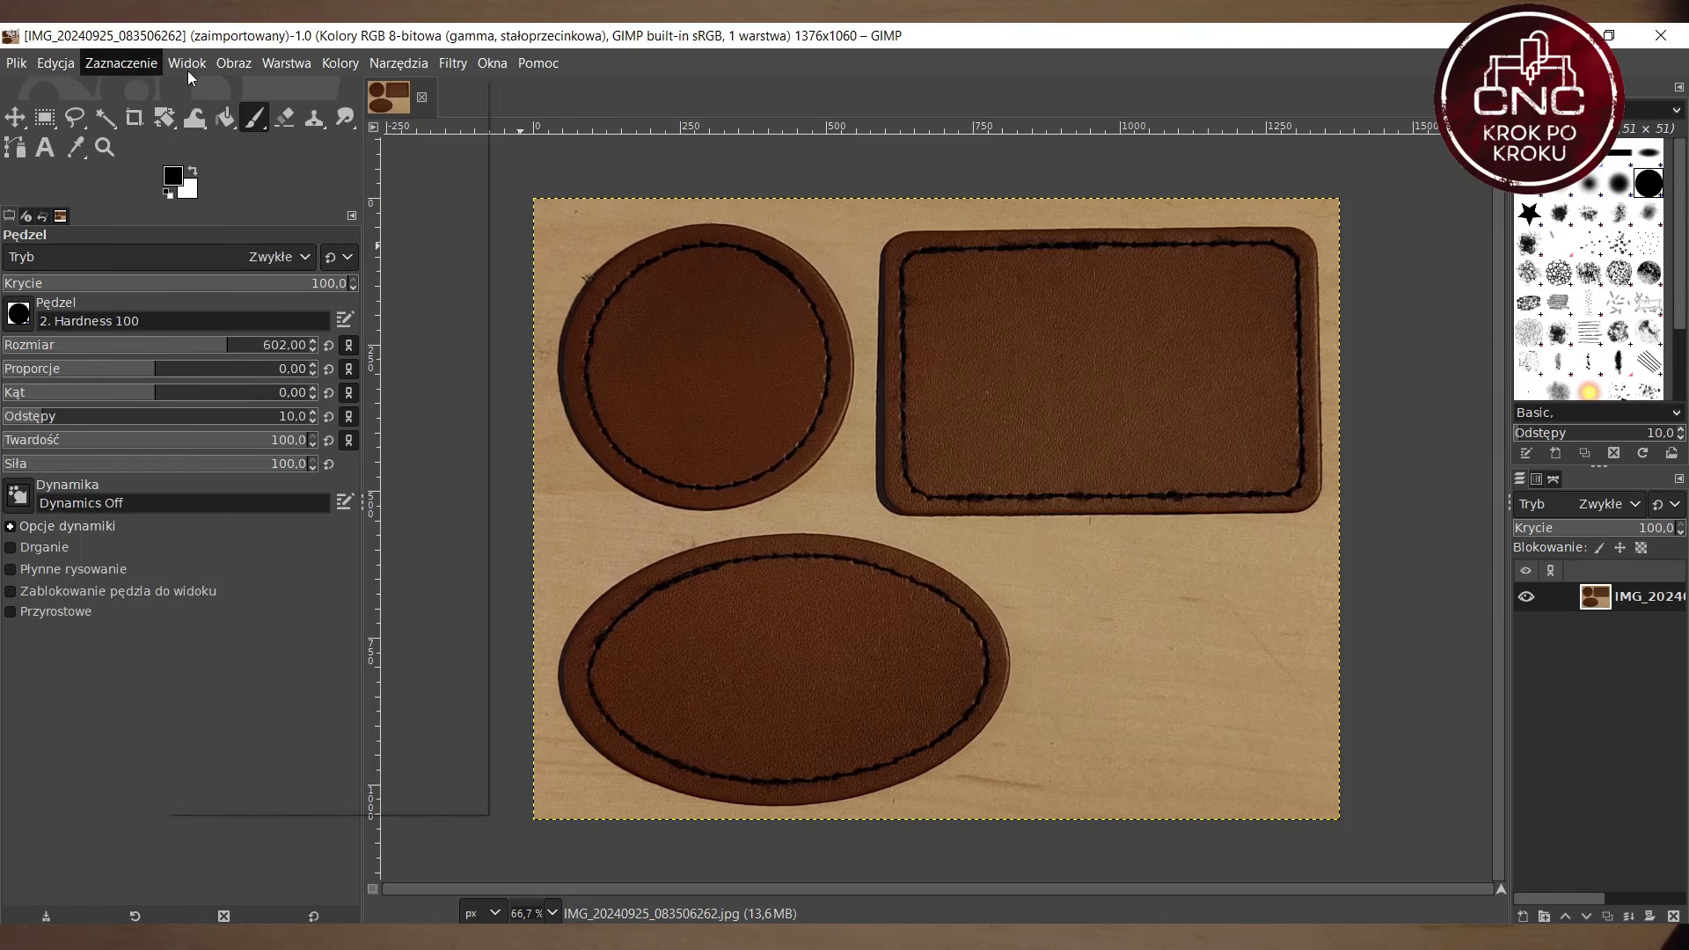
mouse_move(234, 63)
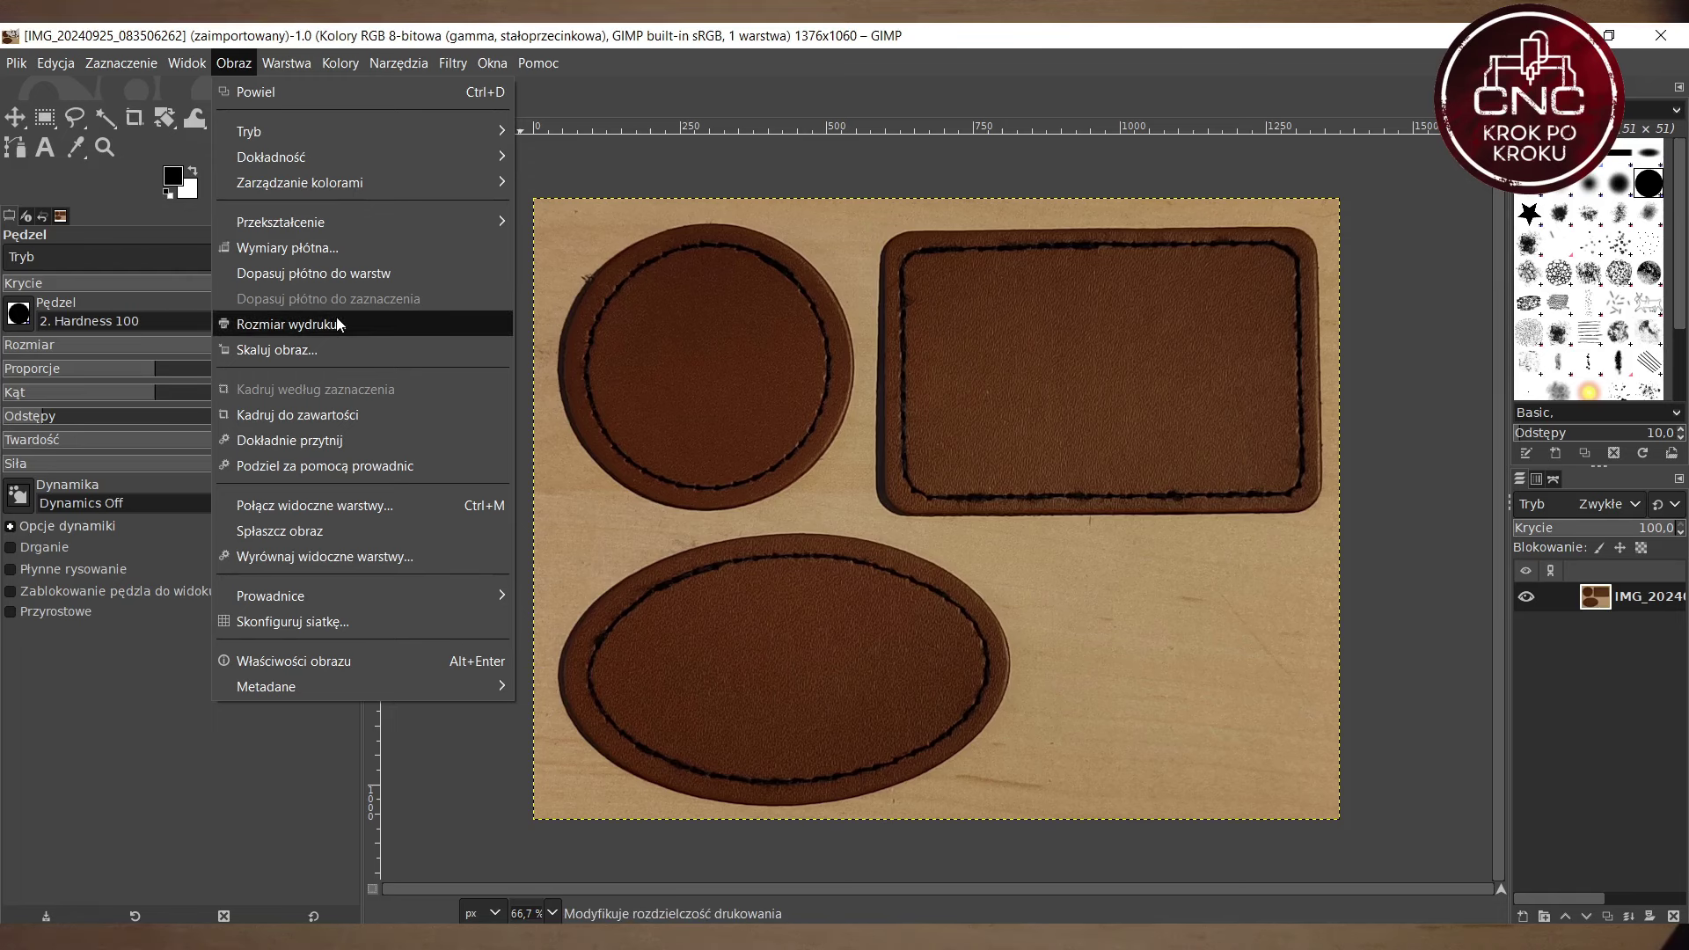
left_click(343, 253)
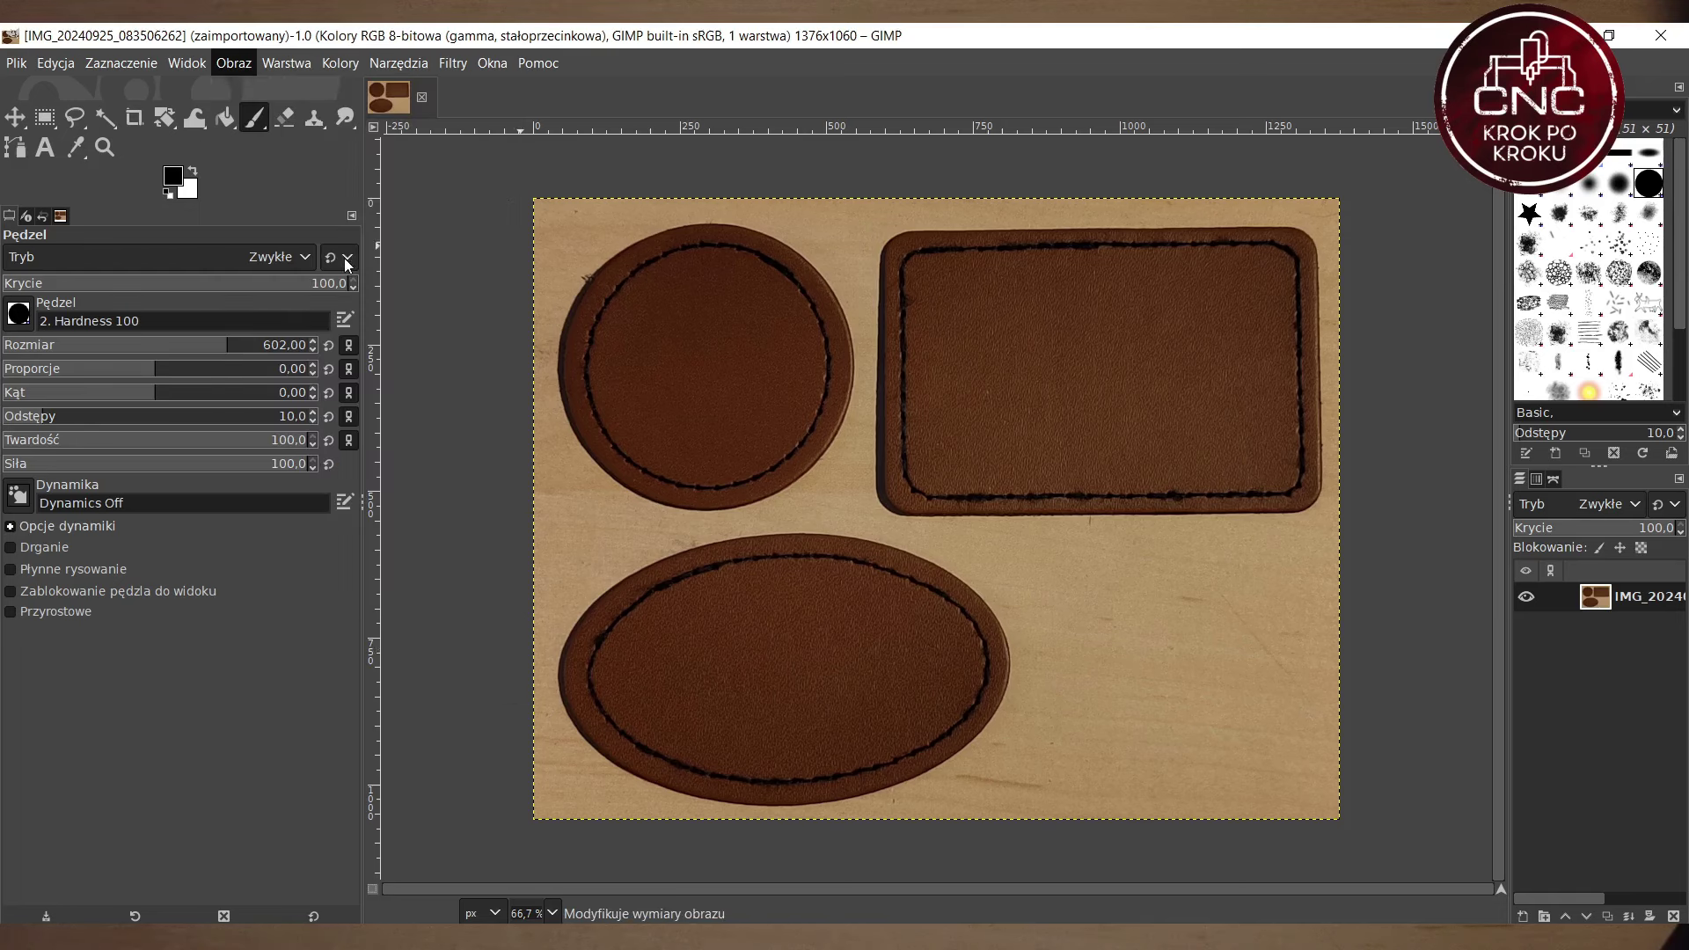
left_click(851, 442)
left_click(857, 487)
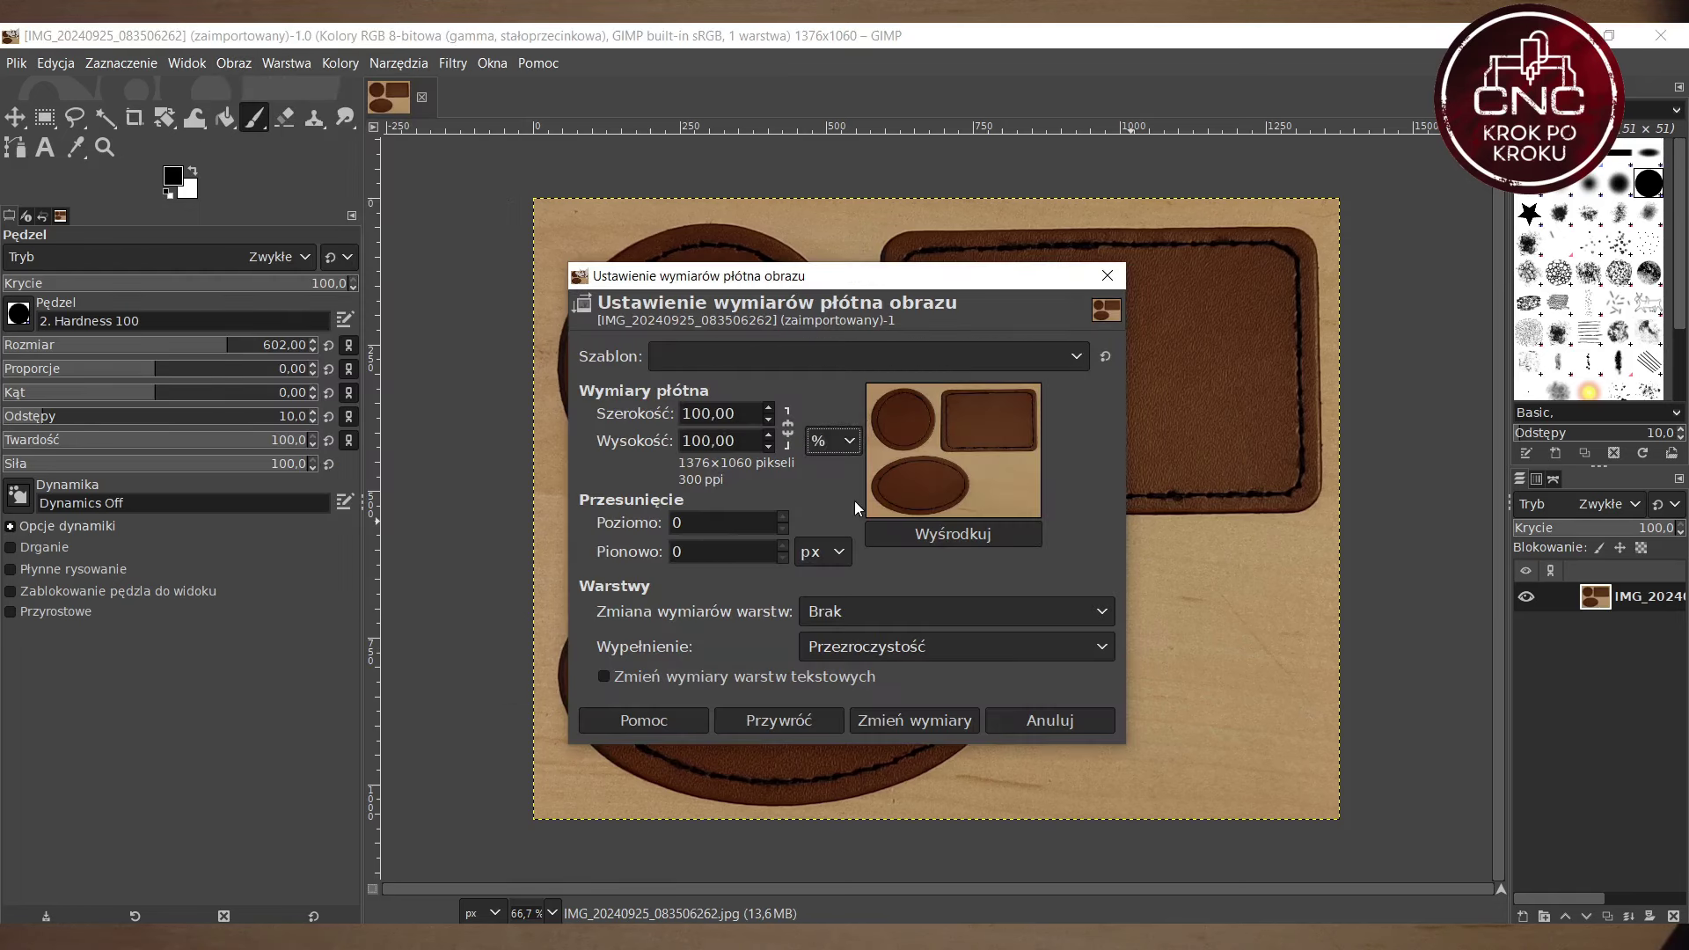
left_click(808, 440)
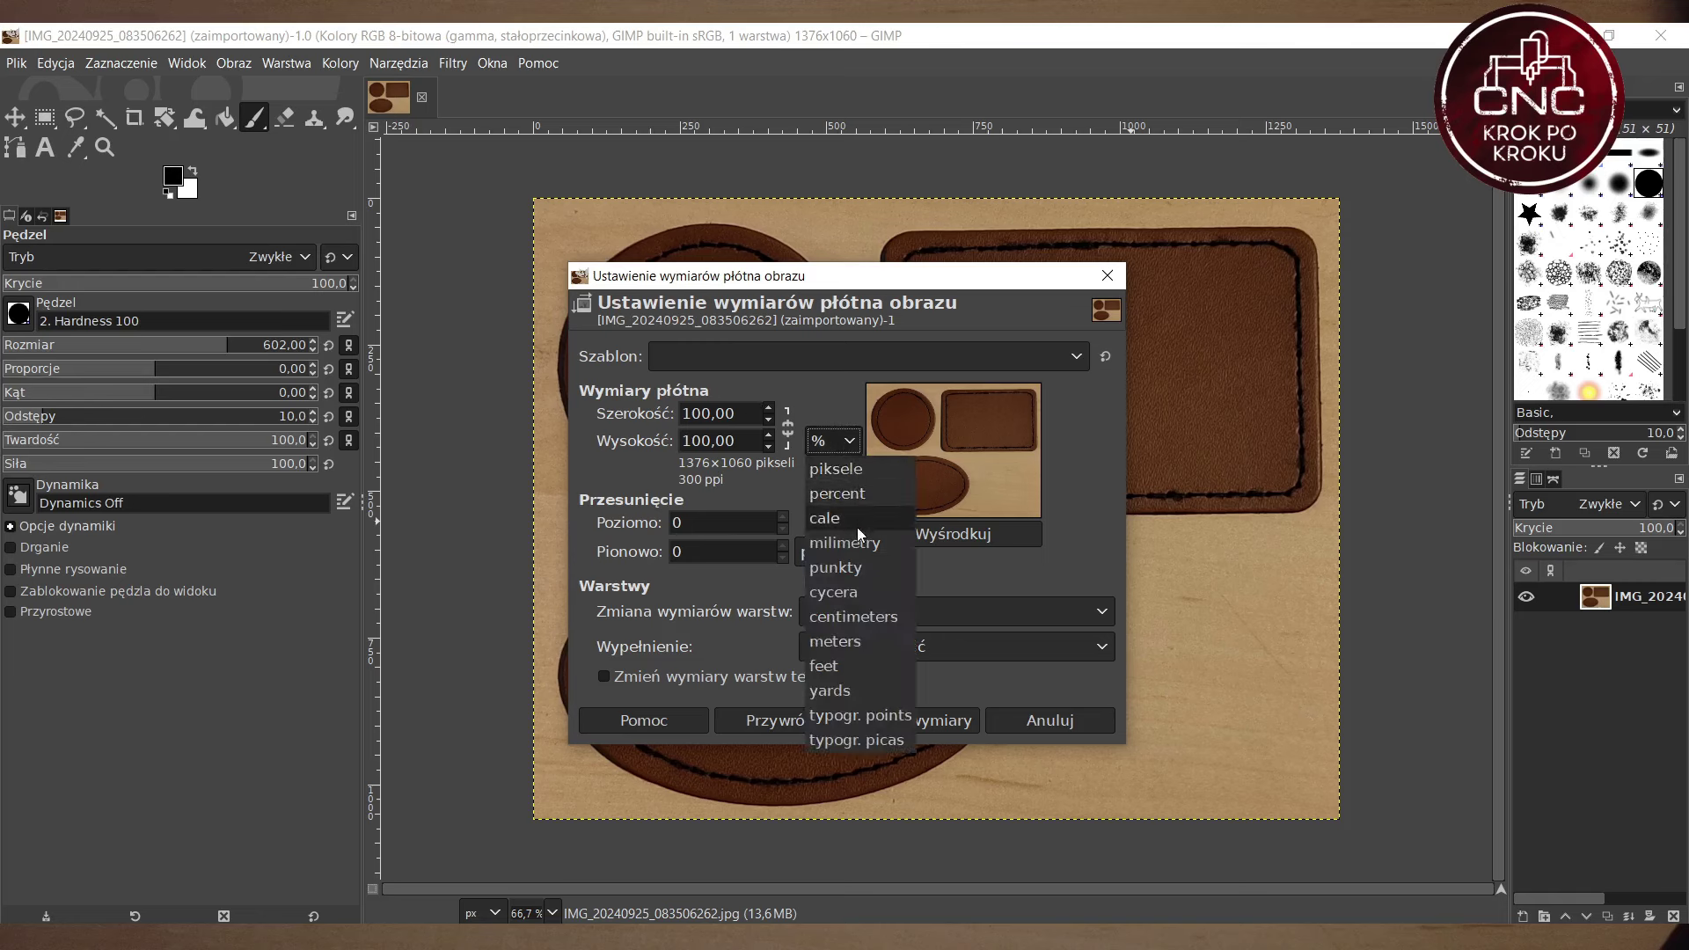
left_click(857, 538)
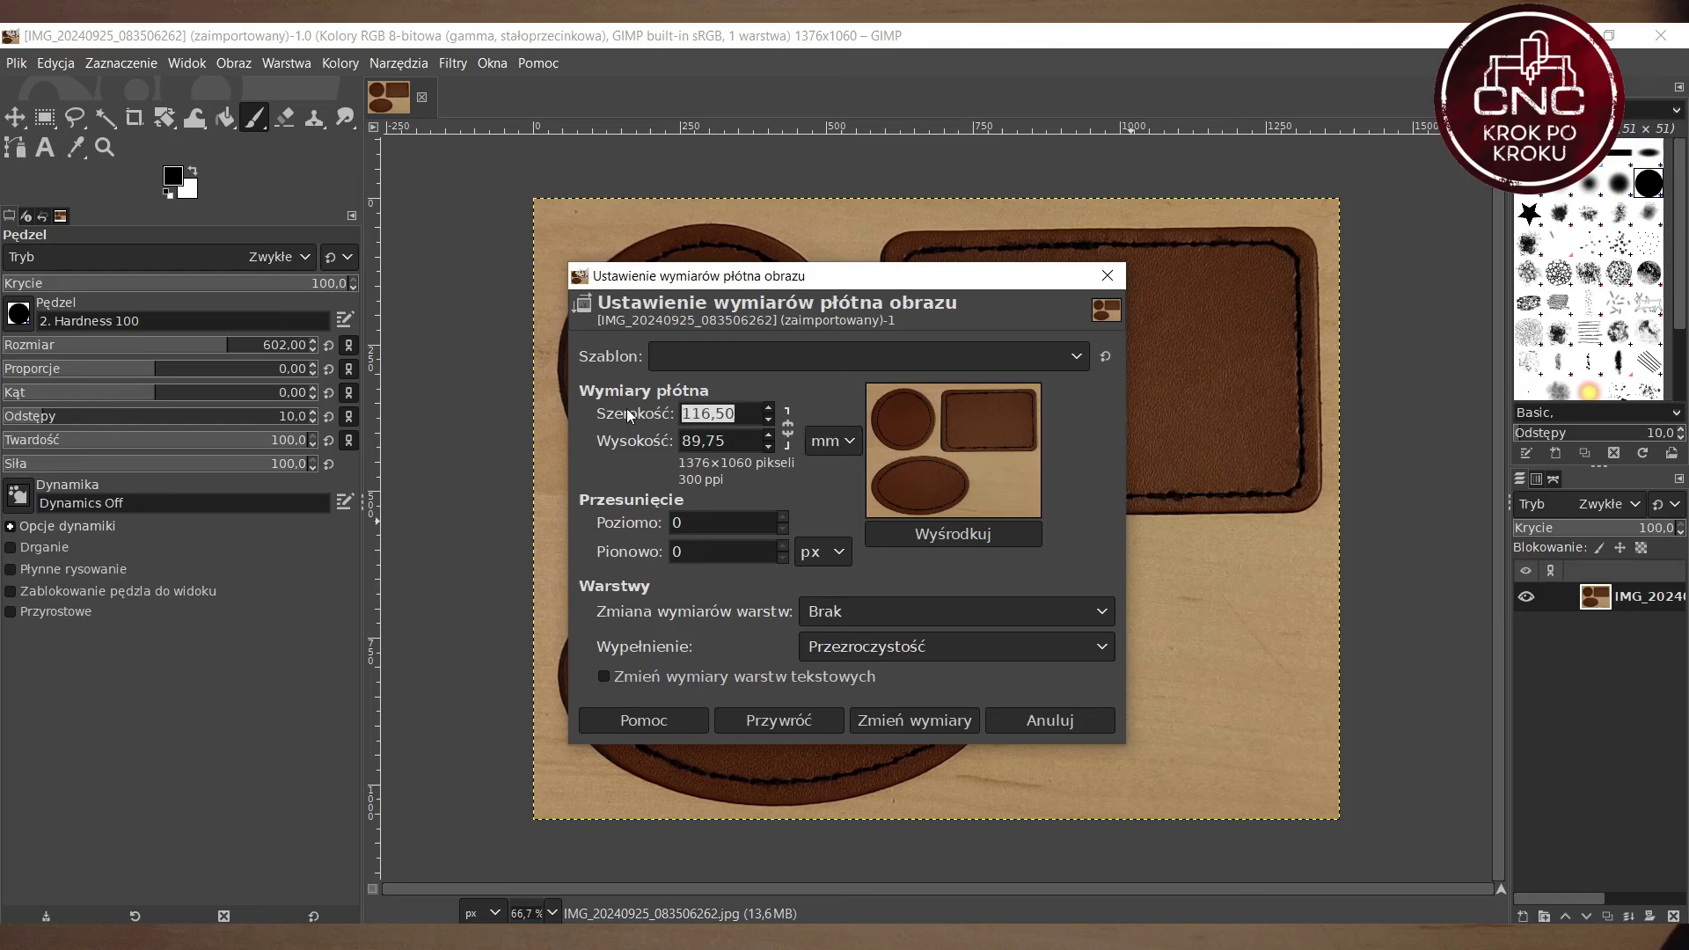
key("Tab")
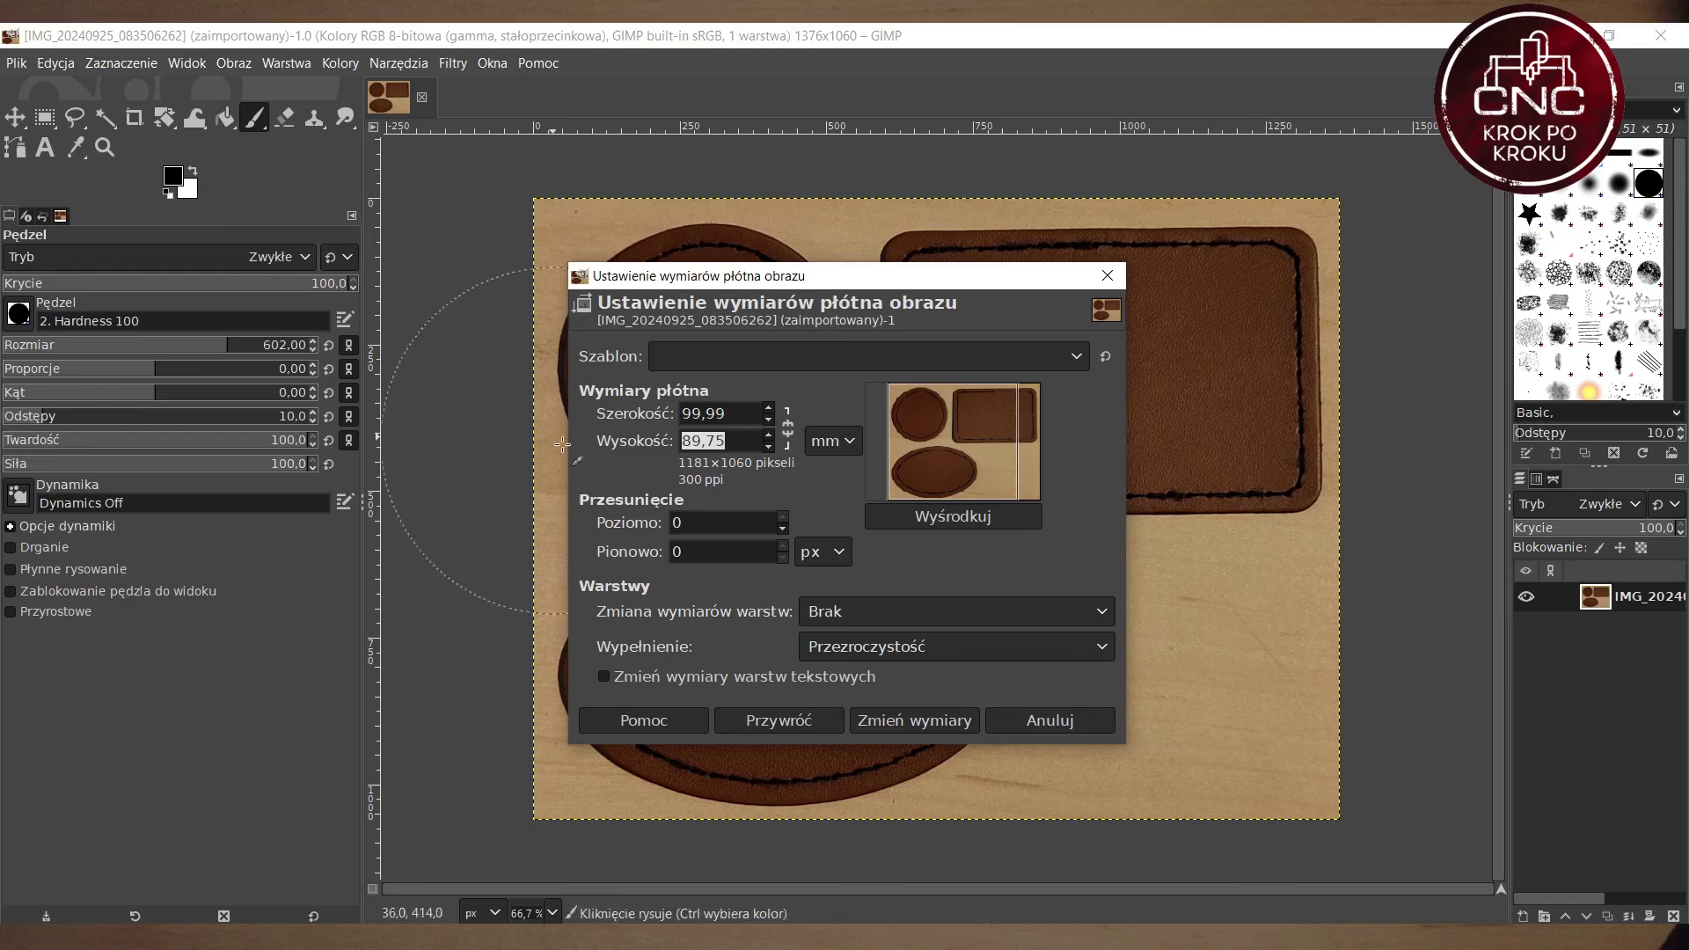
type("200")
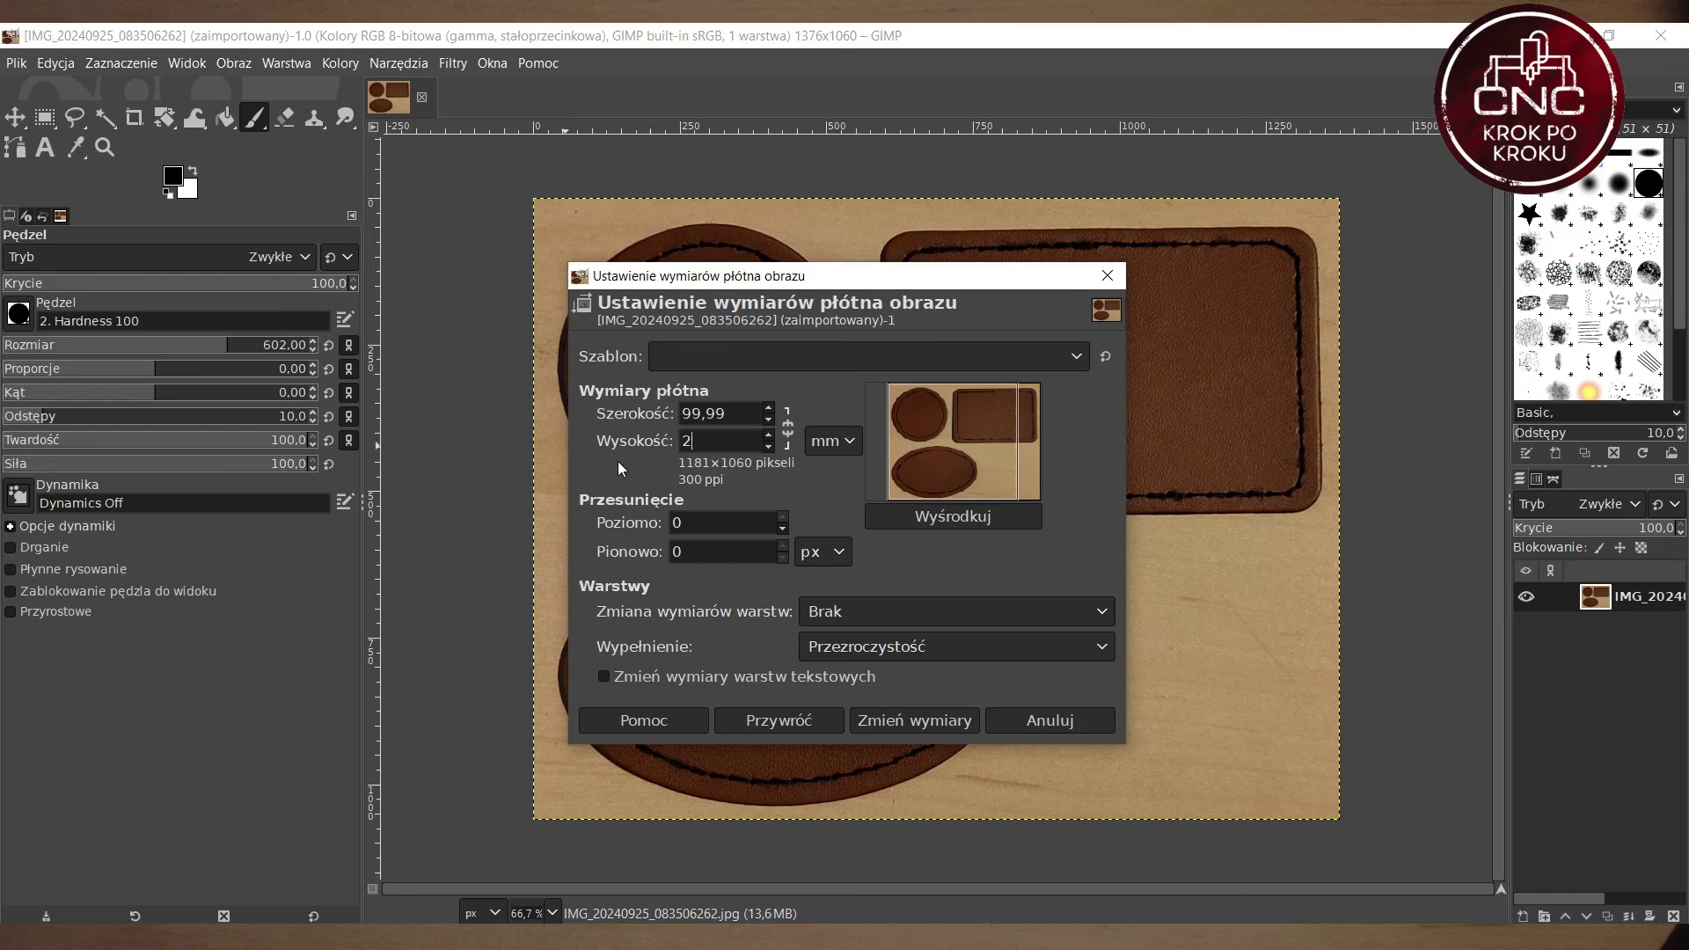
left_click(745, 418)
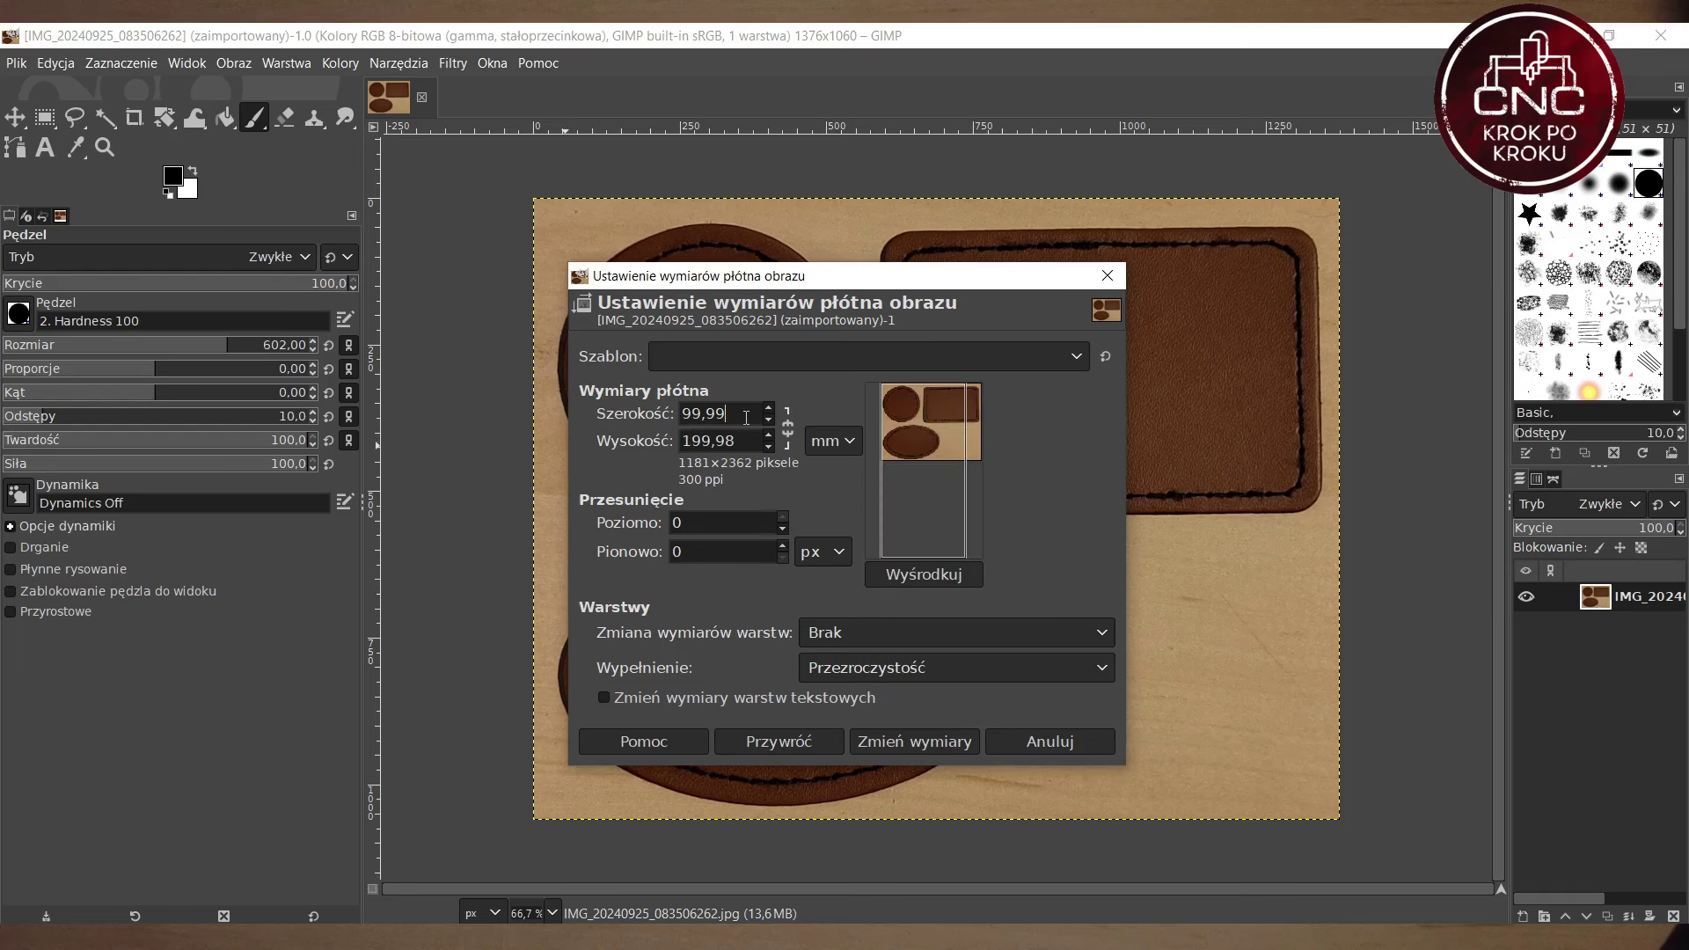
left_click(925, 746)
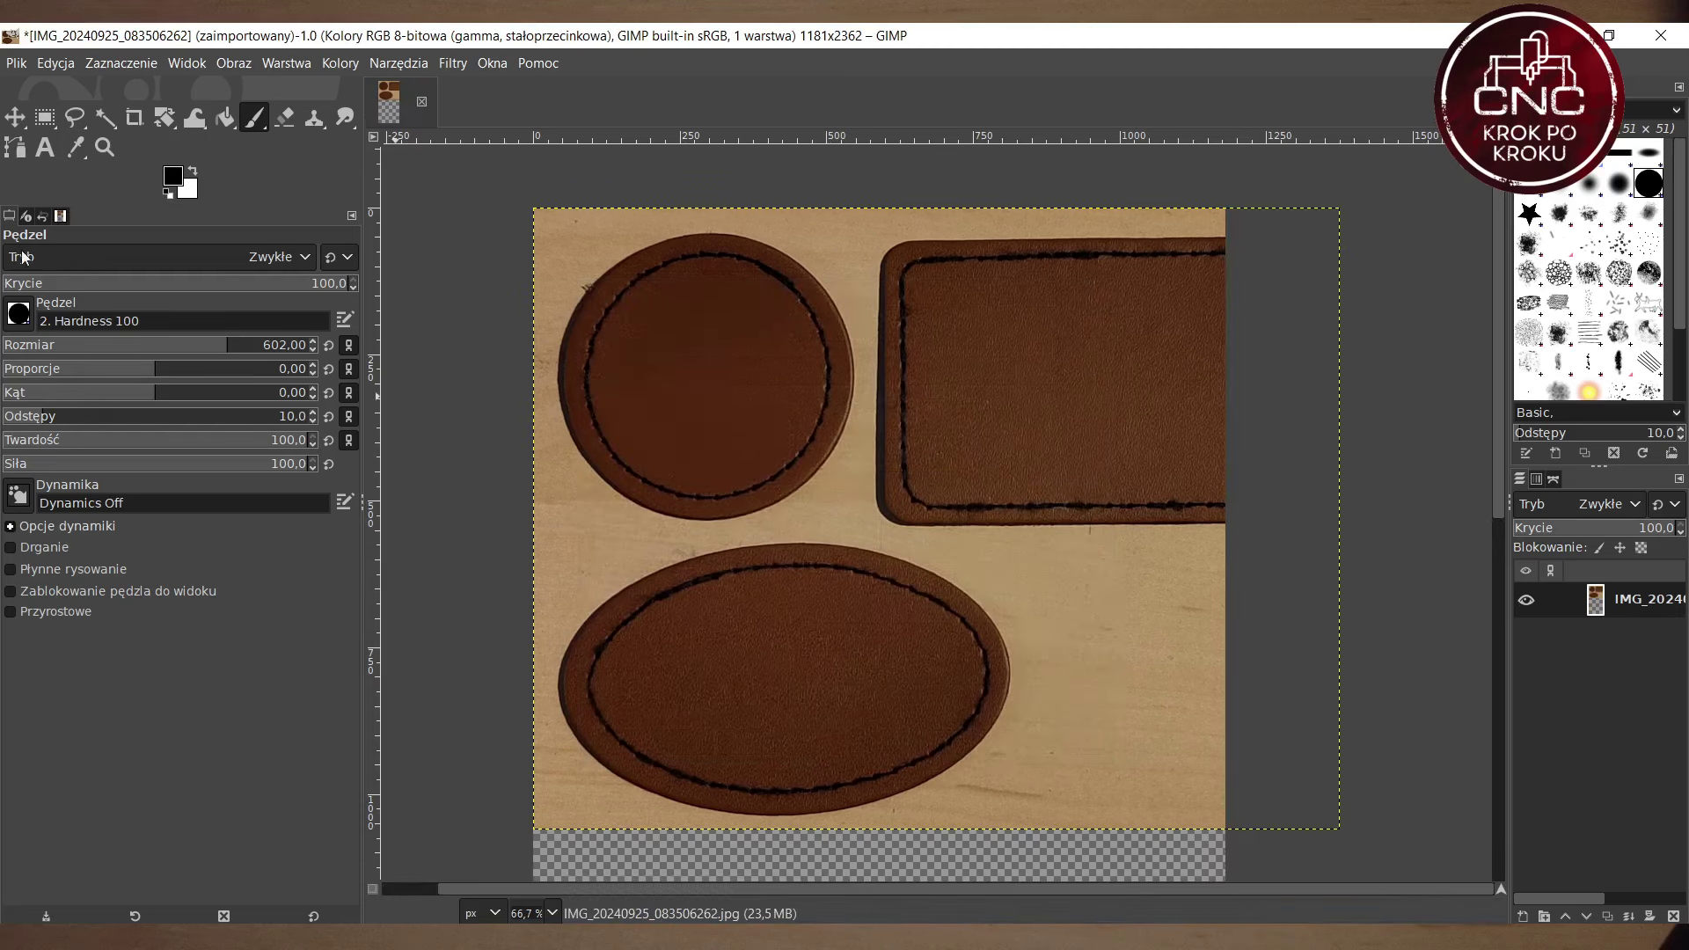
Step: Move the photo layer until the round patch meets the canvas's left edge, and switch the rulers to millimetres
left_click(15, 117)
mouse_move(786, 429)
left_mouse_down()
mouse_move(698, 501)
mouse_move(743, 510)
mouse_move(762, 445)
left_mouse_up()
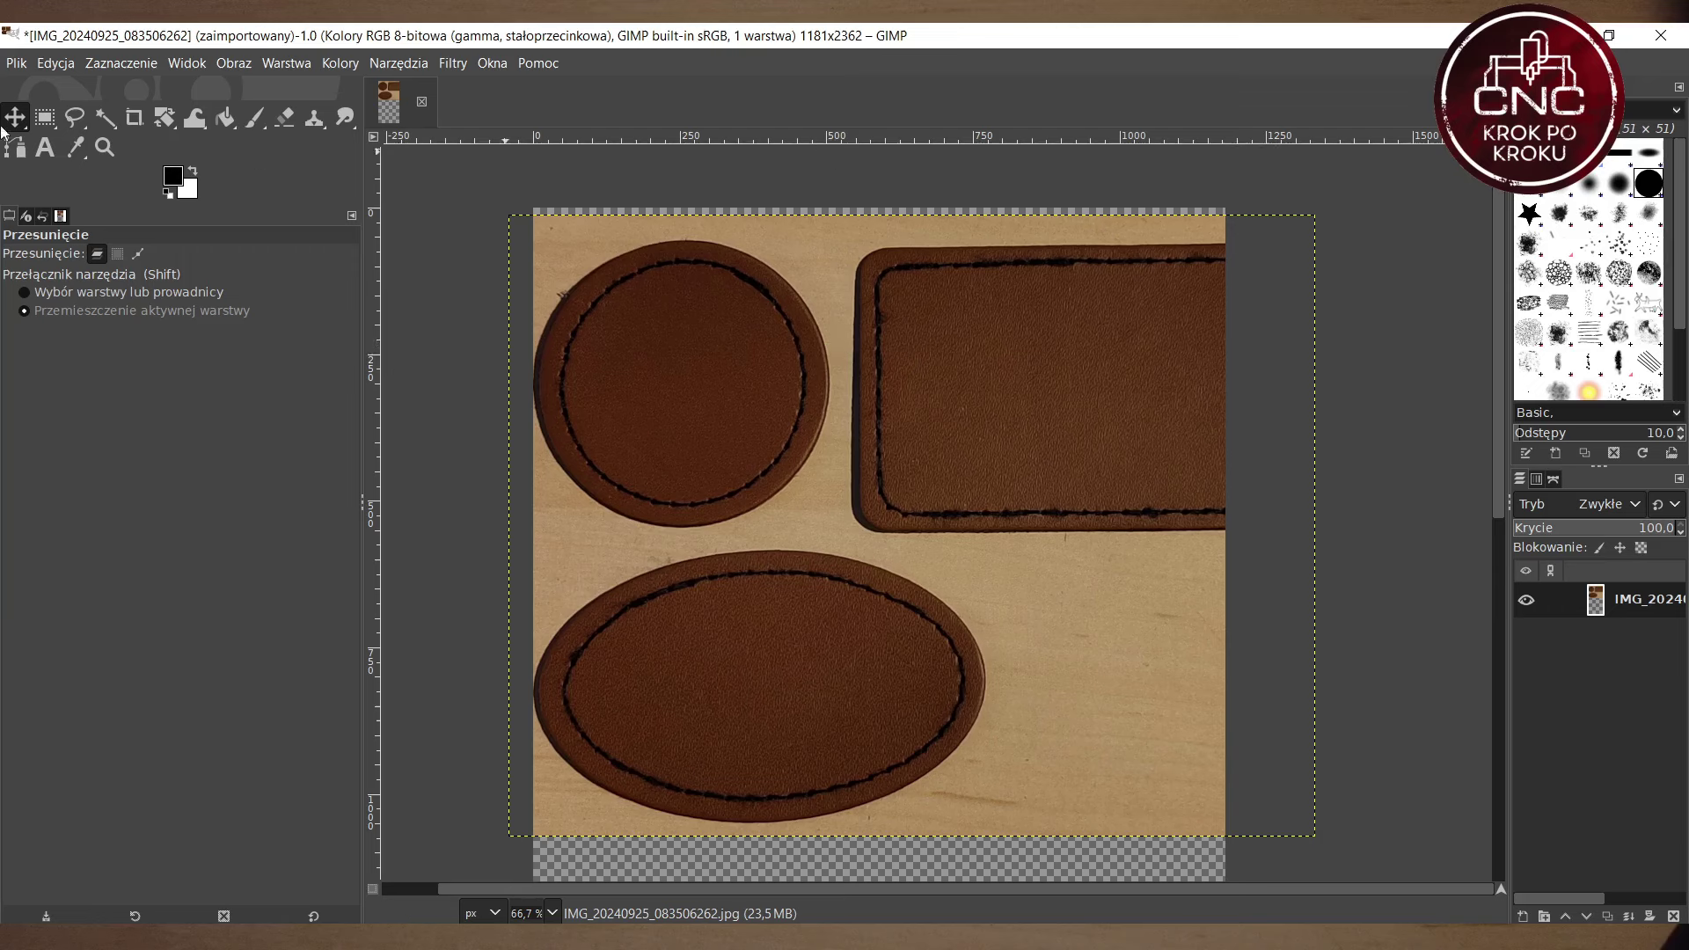
left_click(128, 63)
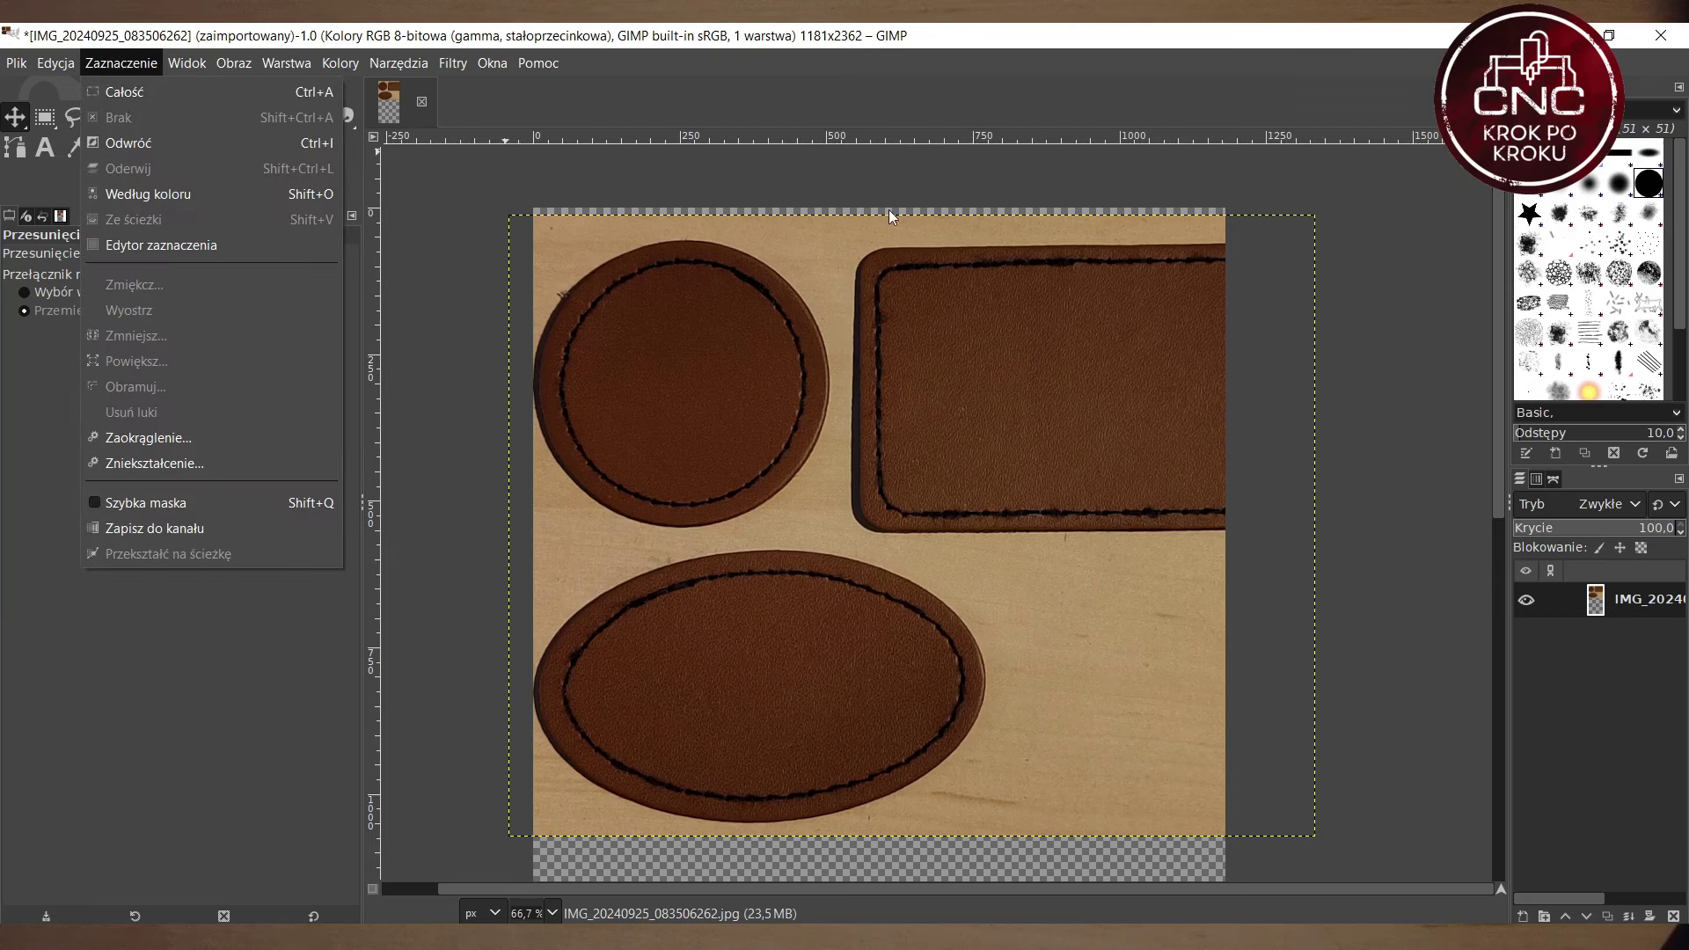
left_click(882, 173)
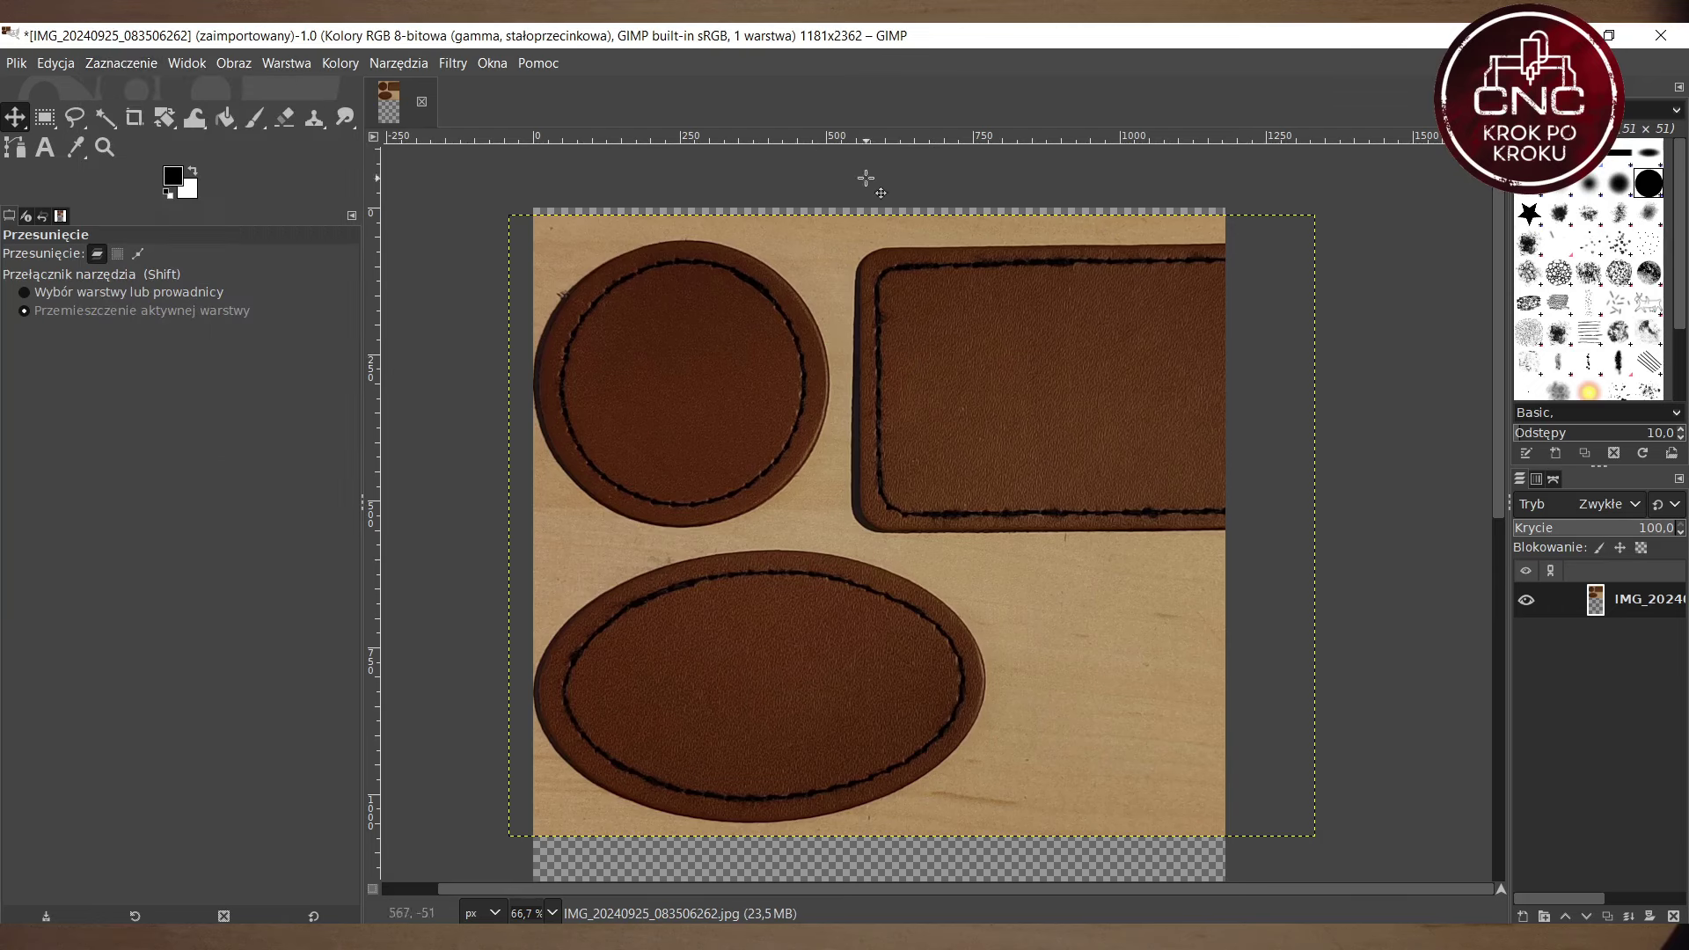
left_click(494, 914)
left_click(522, 652)
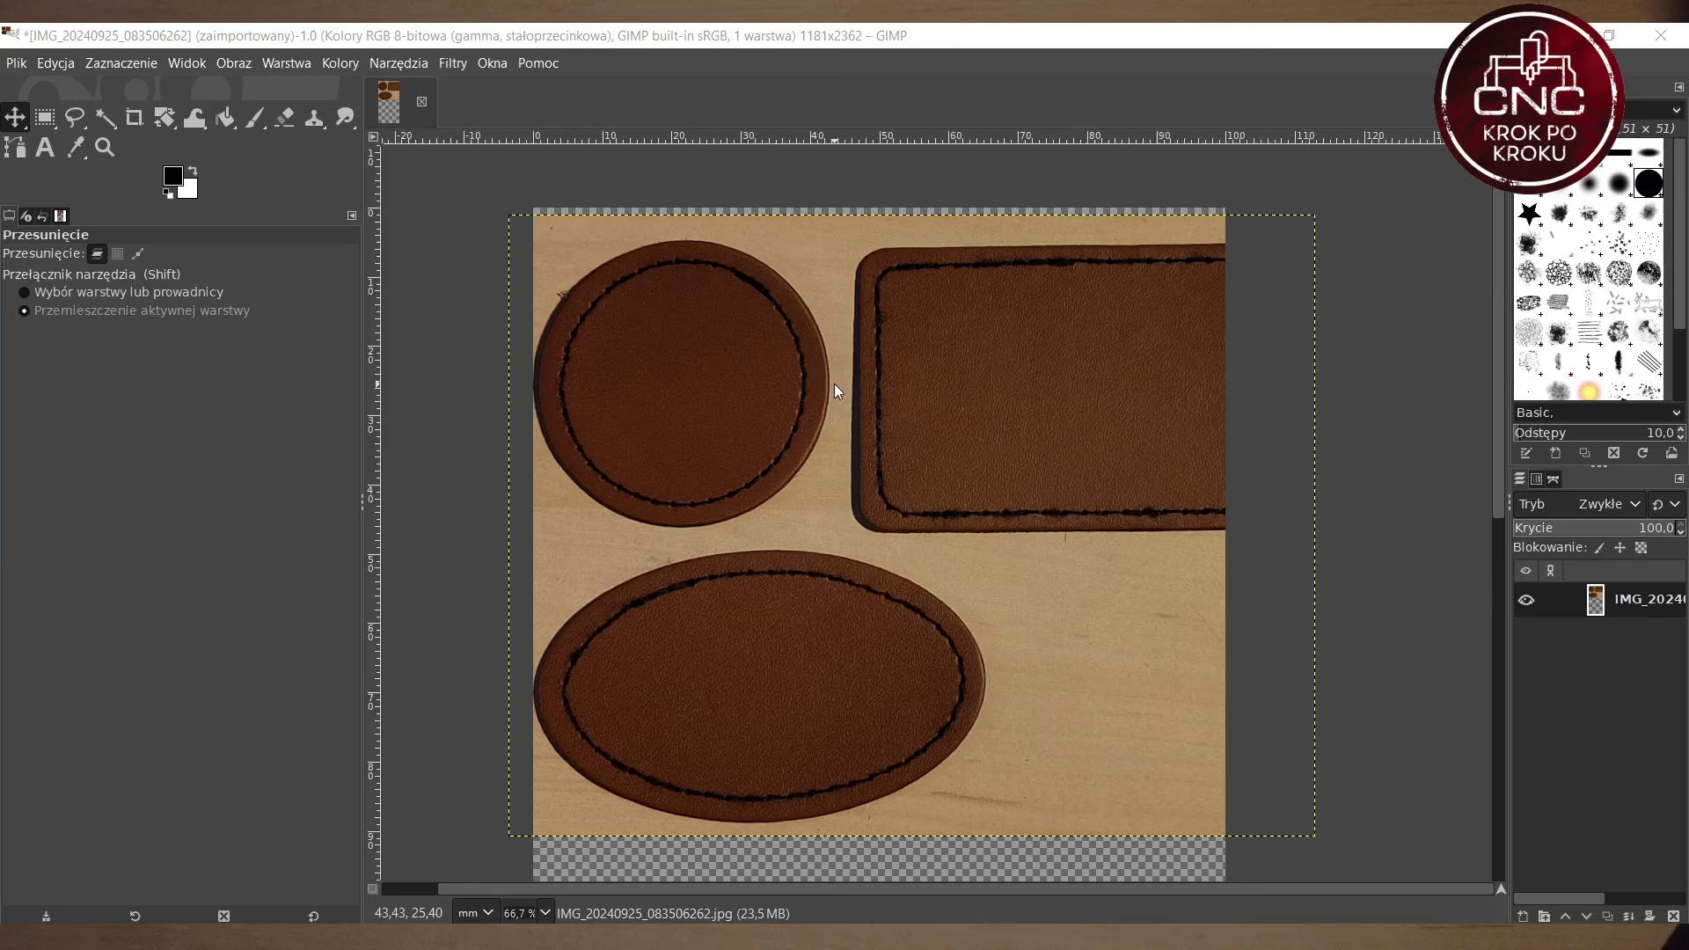
Step: Switch to the Calculator and work out 43 divided by 50 and 50 divided by 43
key("super")
type("kal")
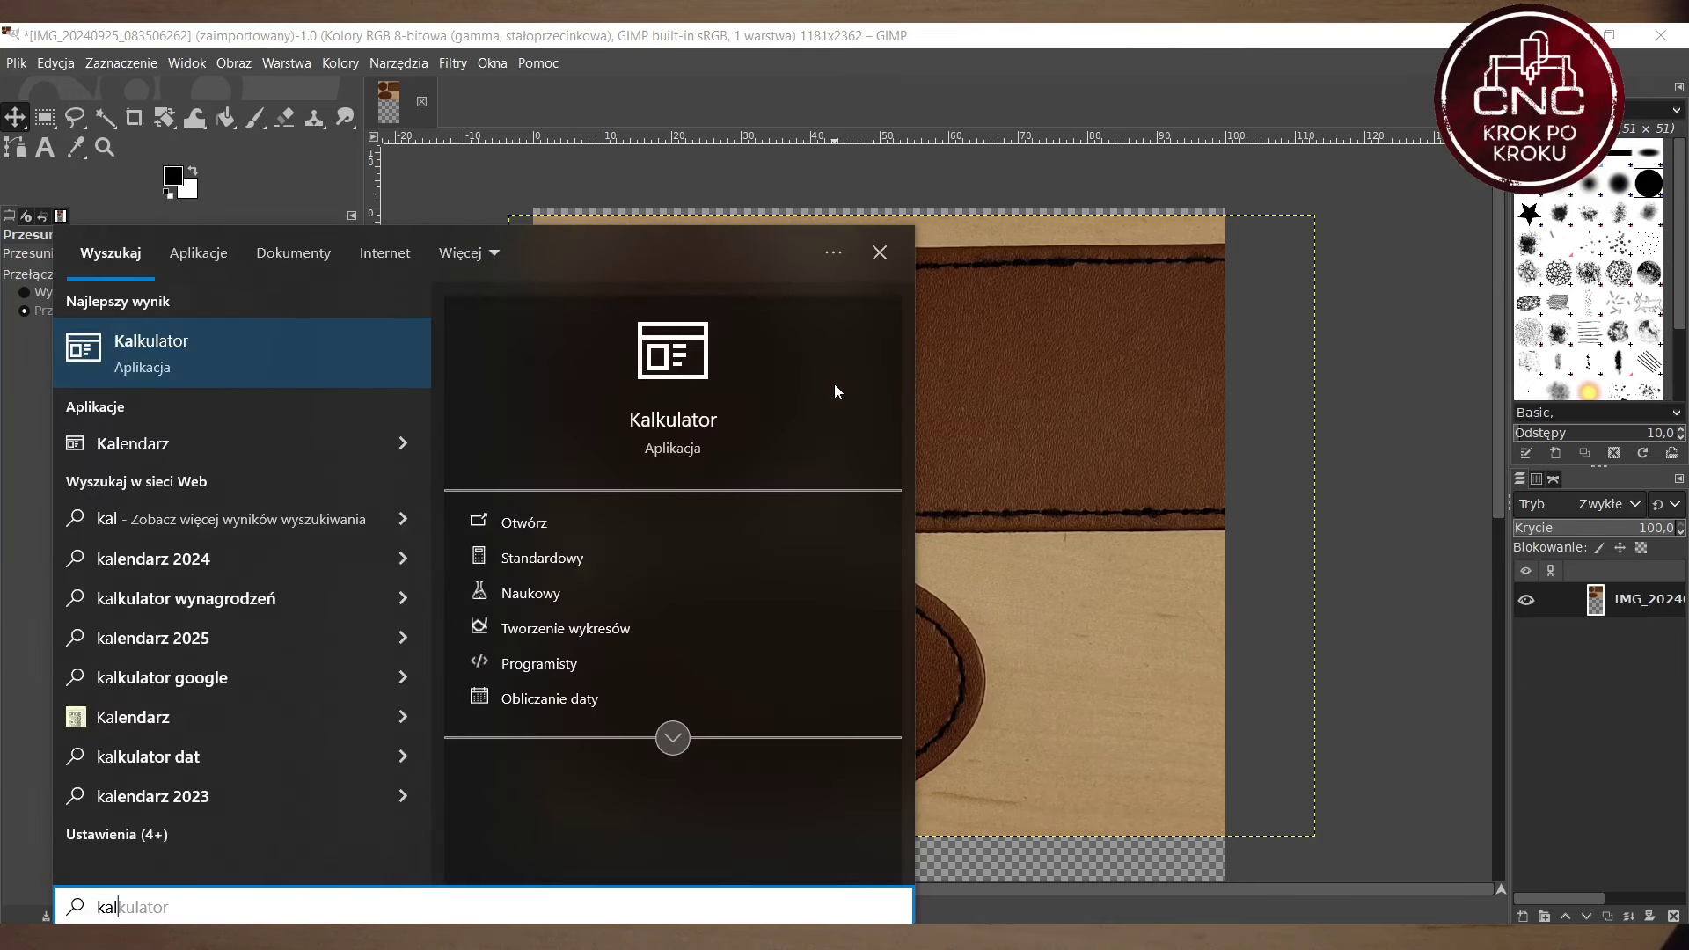
key("Return")
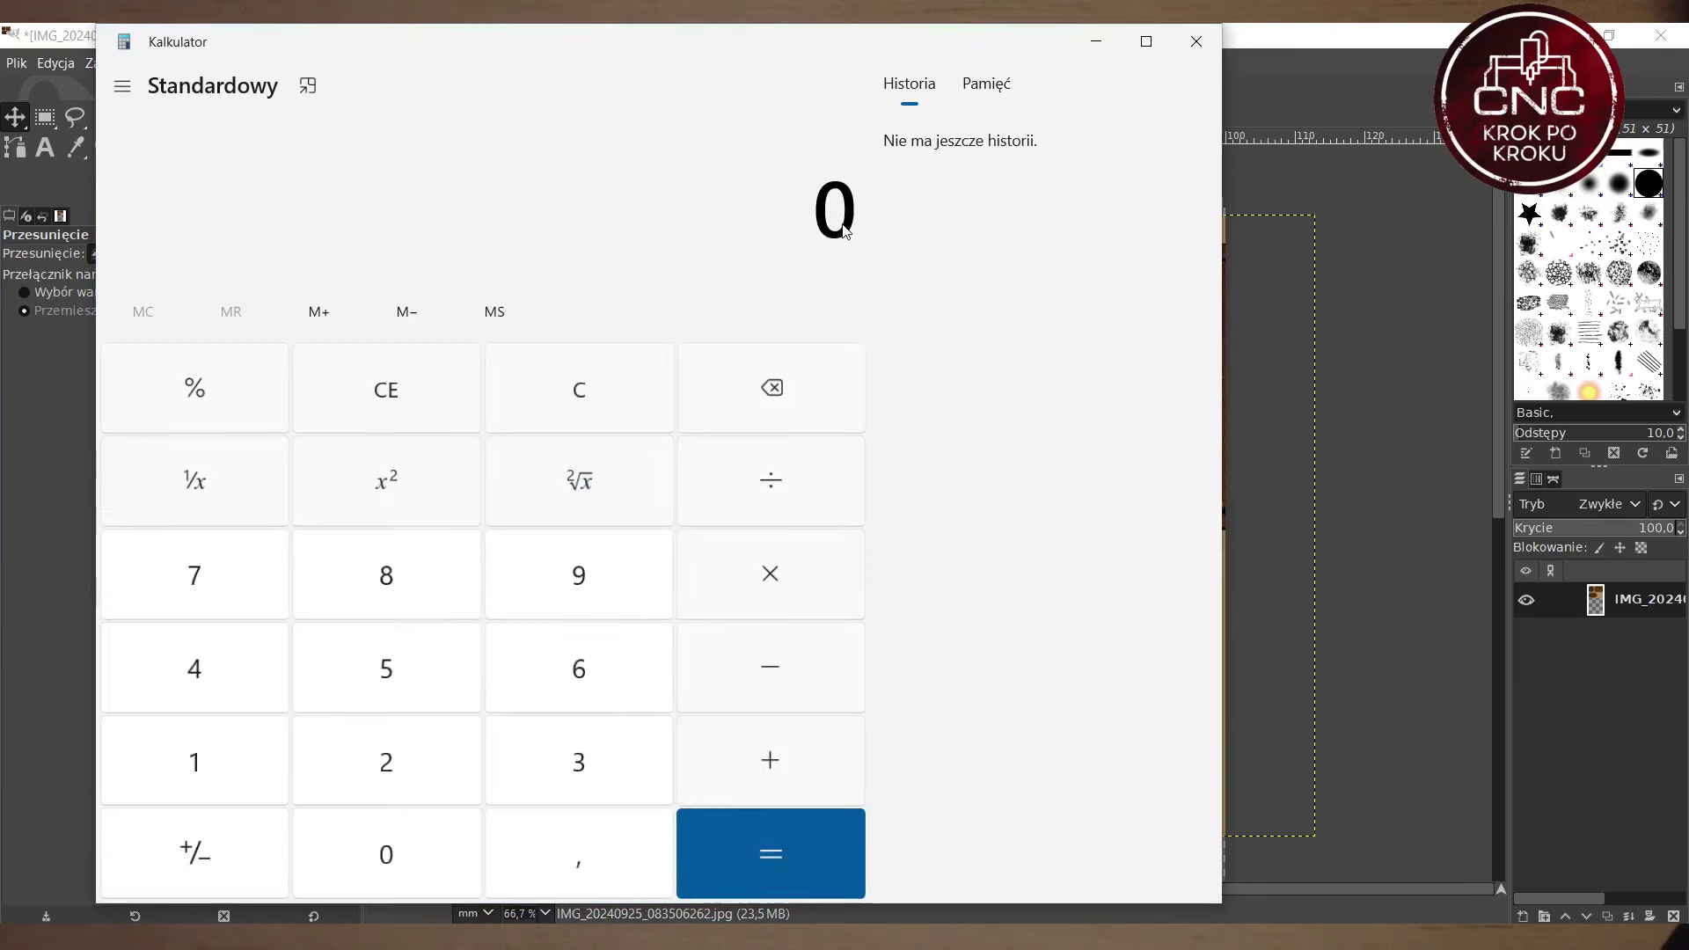
type("43/50")
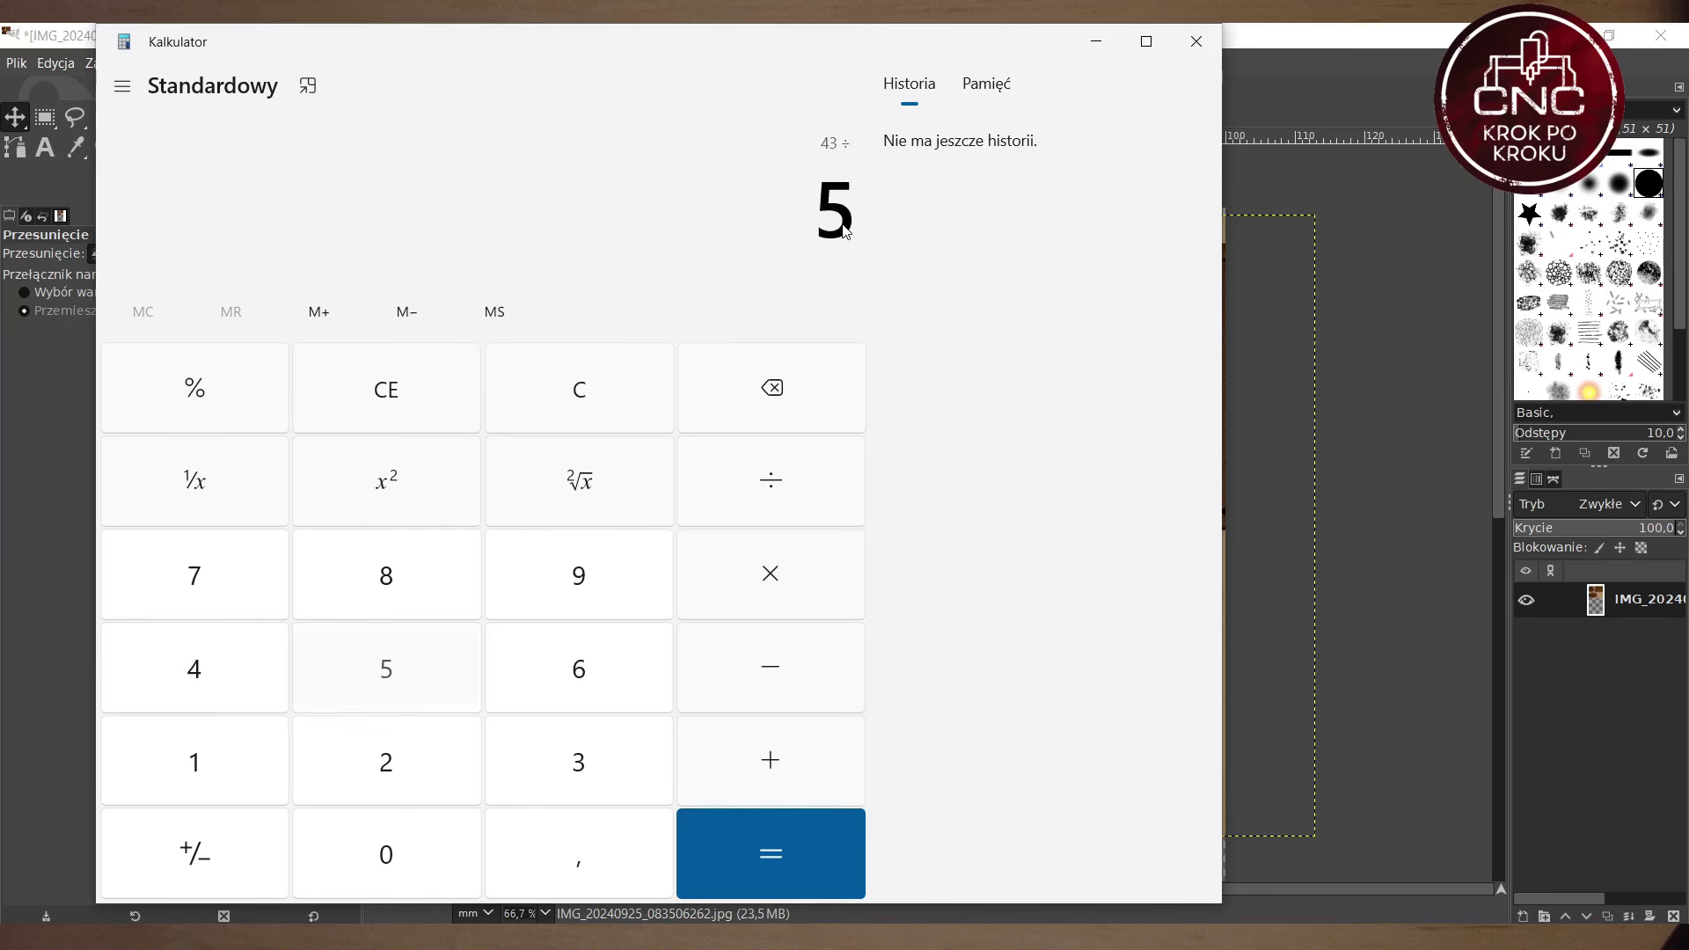
key("Return")
type("50/43")
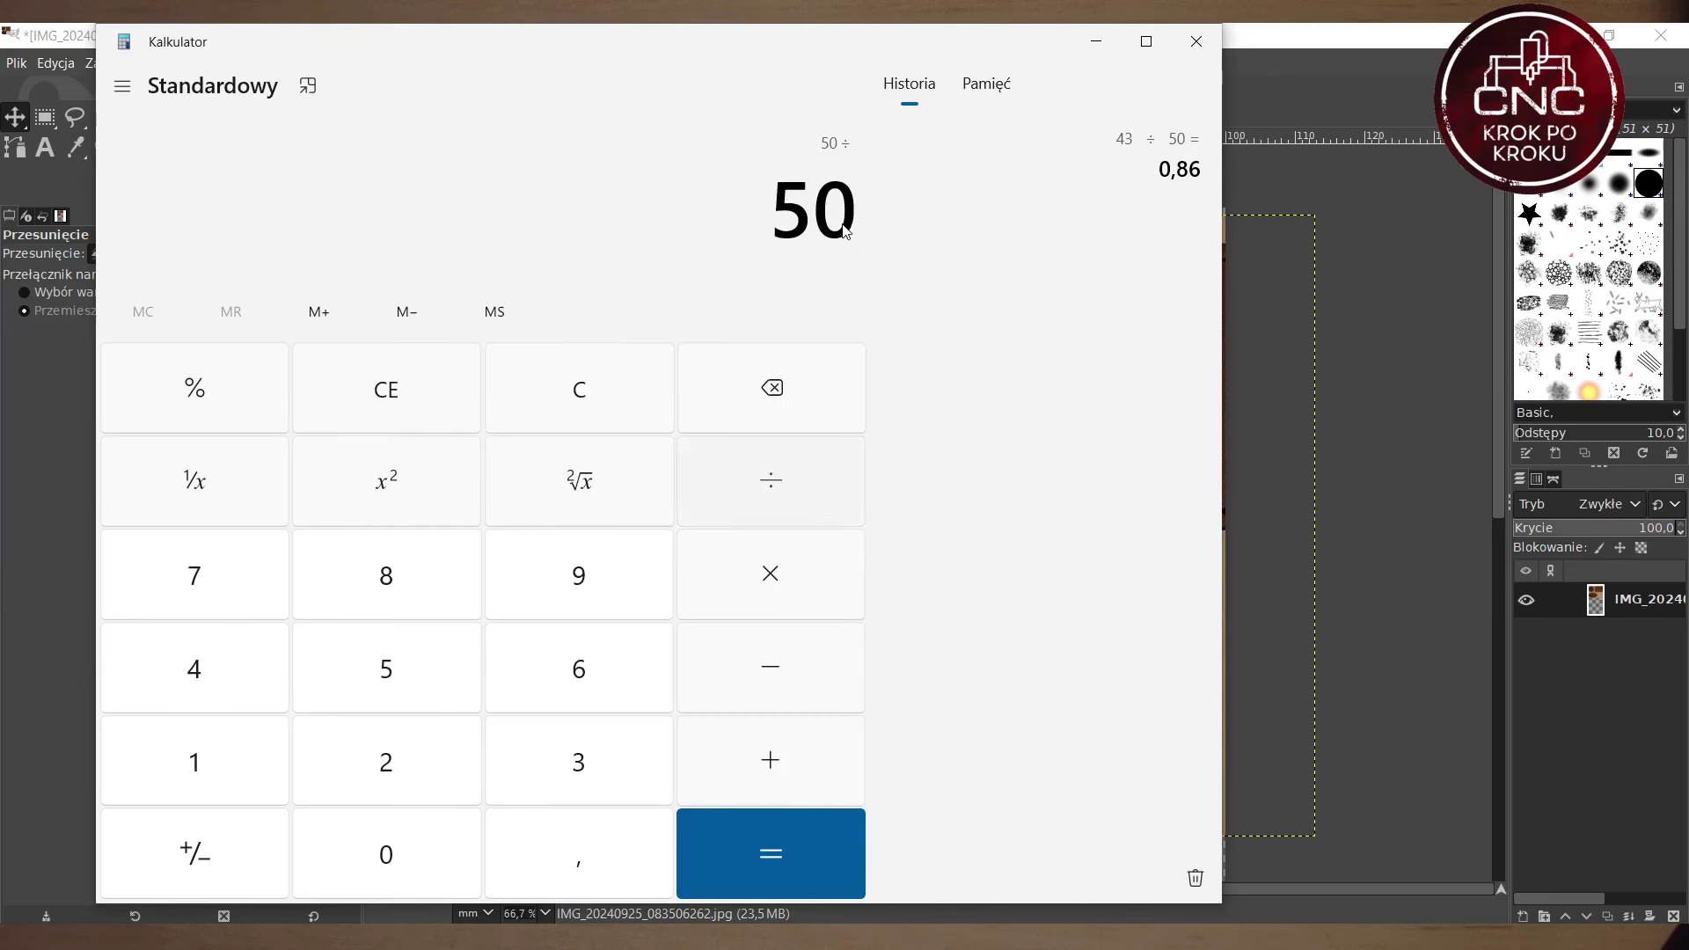
key("Return")
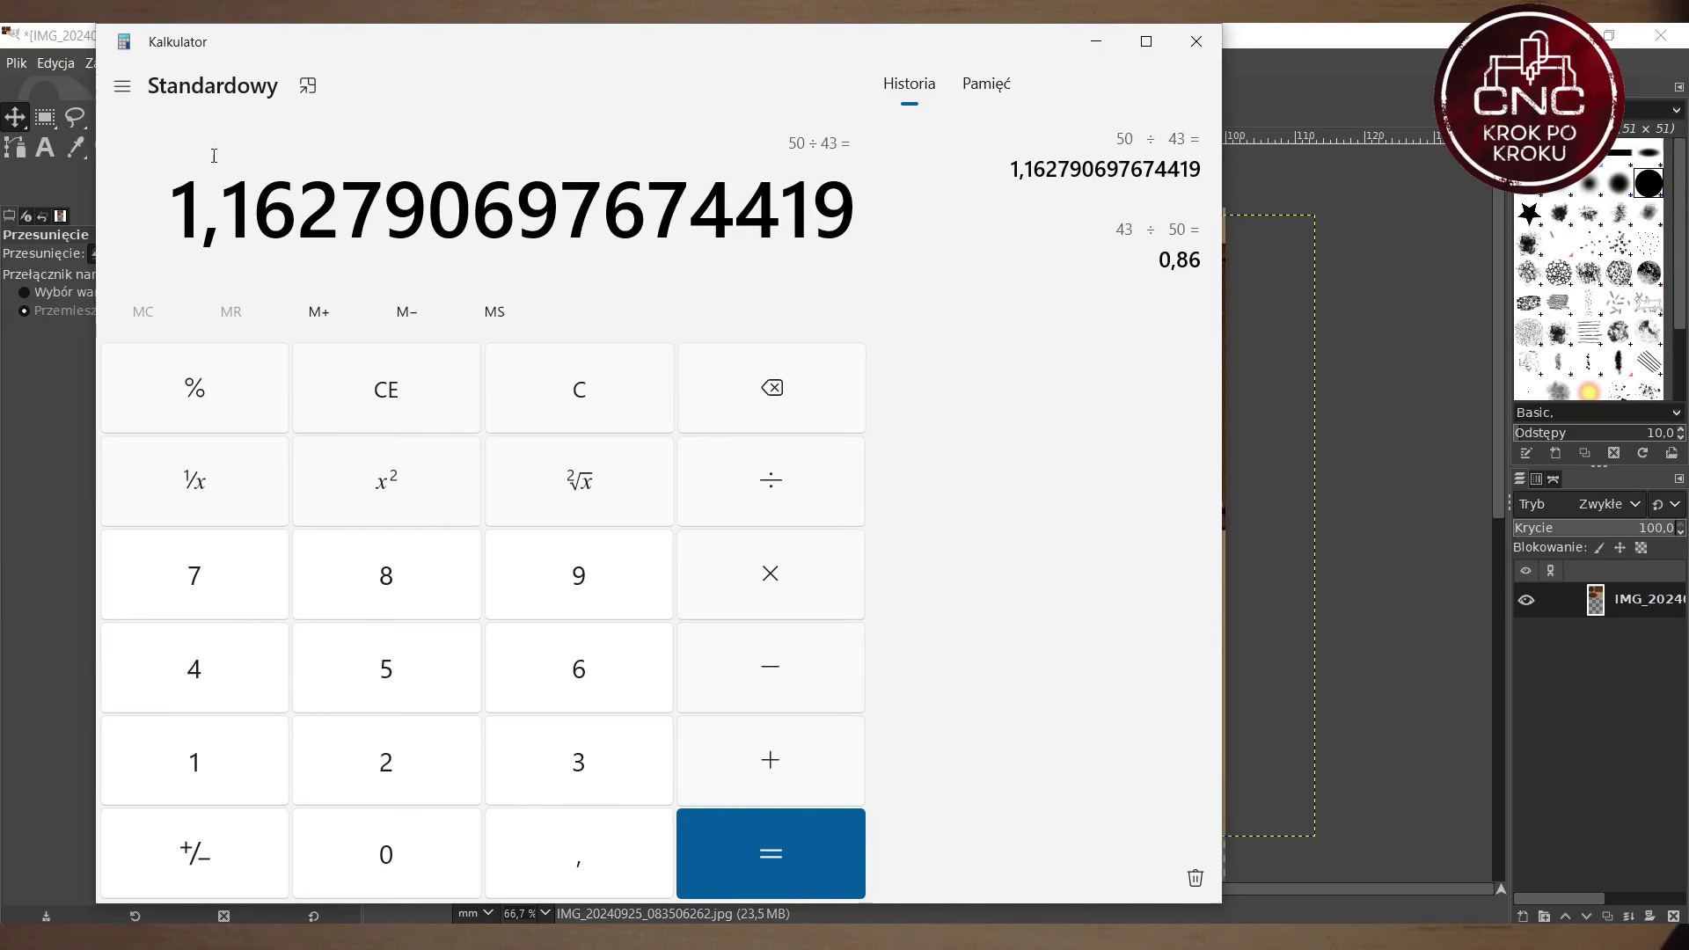
left_click(1095, 47)
Step: Scale the photo layer proportionally to 116 percent
right_click(1612, 591)
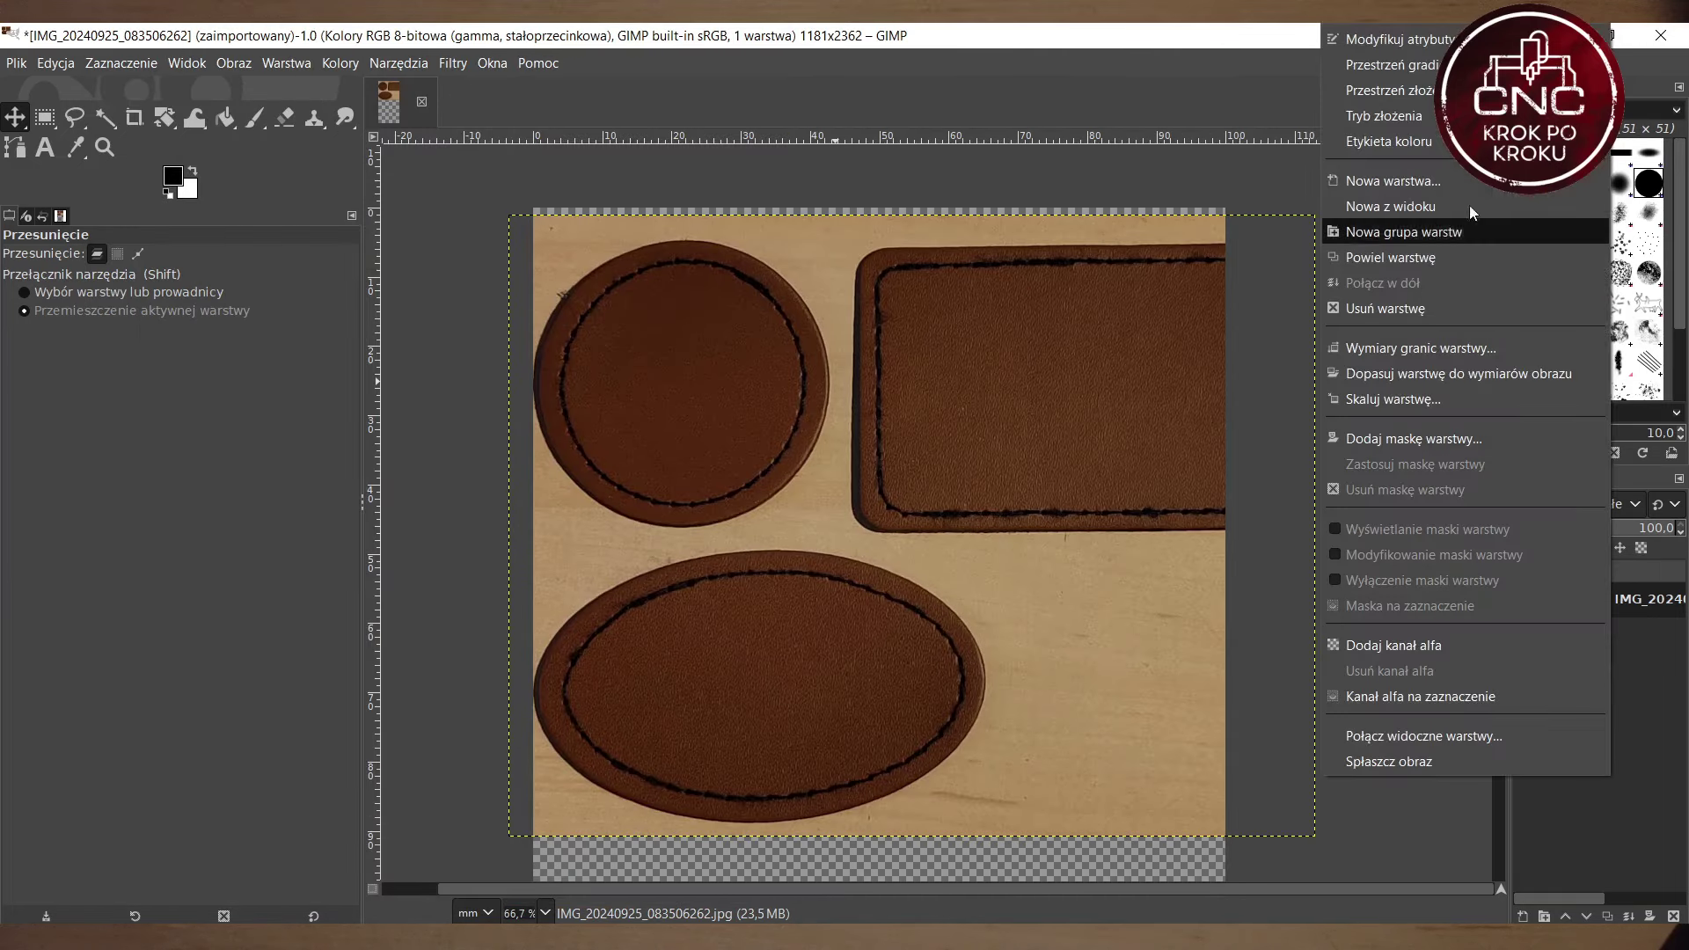
left_click(1439, 401)
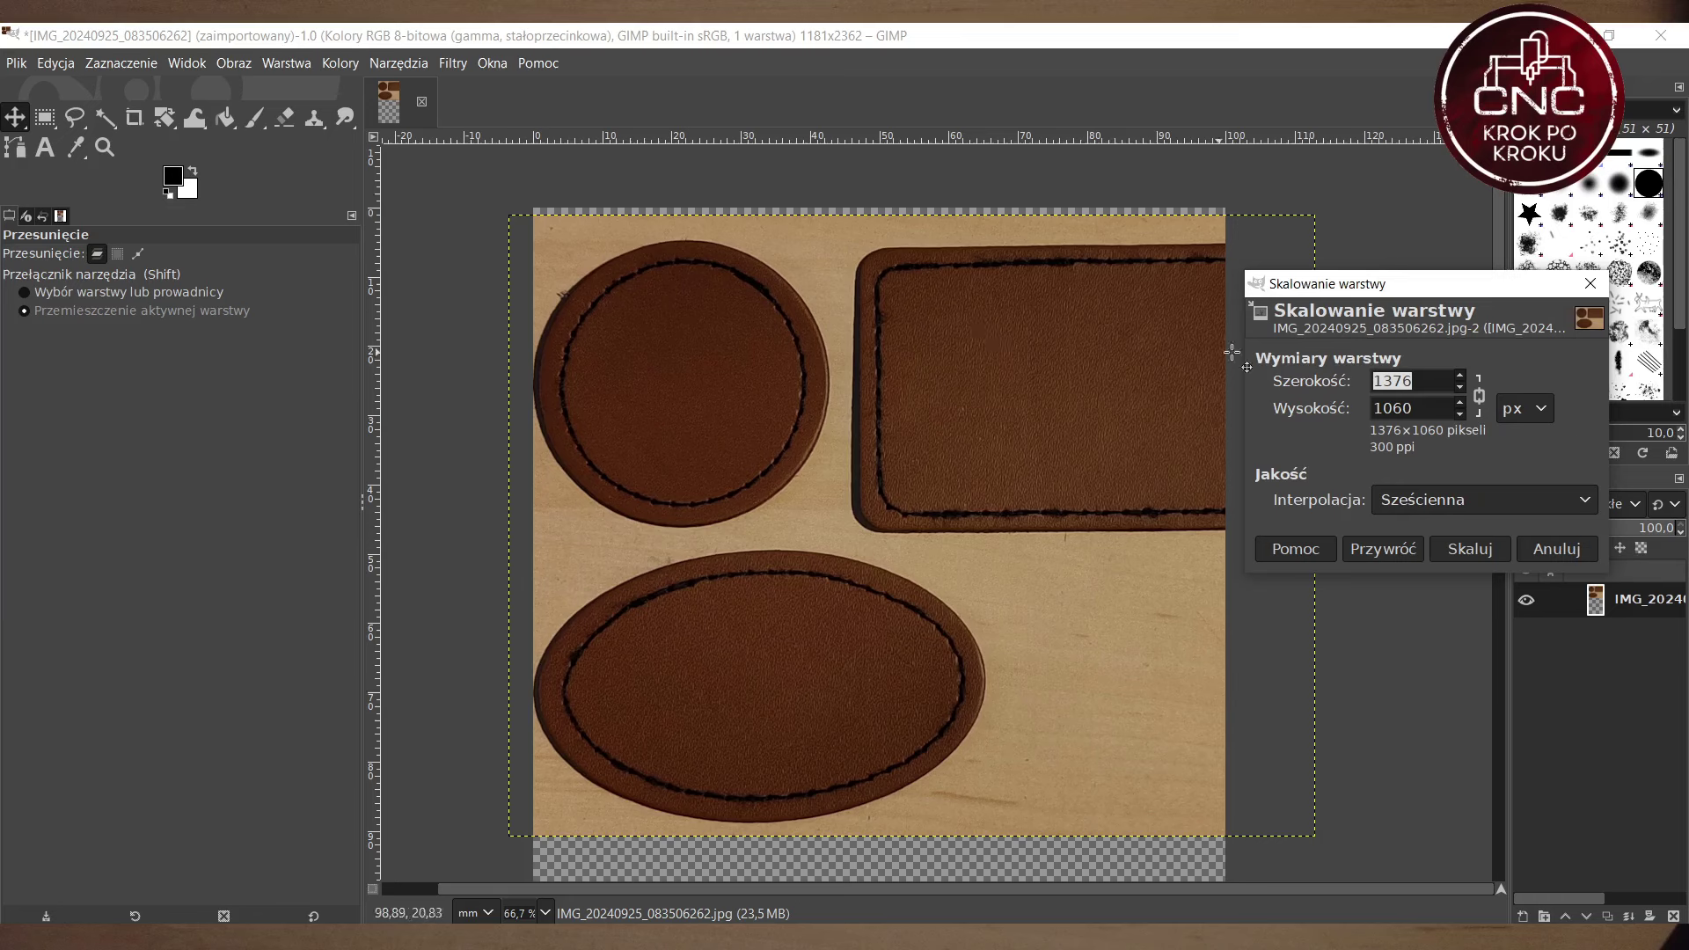
left_click(1524, 408)
left_click(1528, 459)
double_click(1428, 382)
type("1")
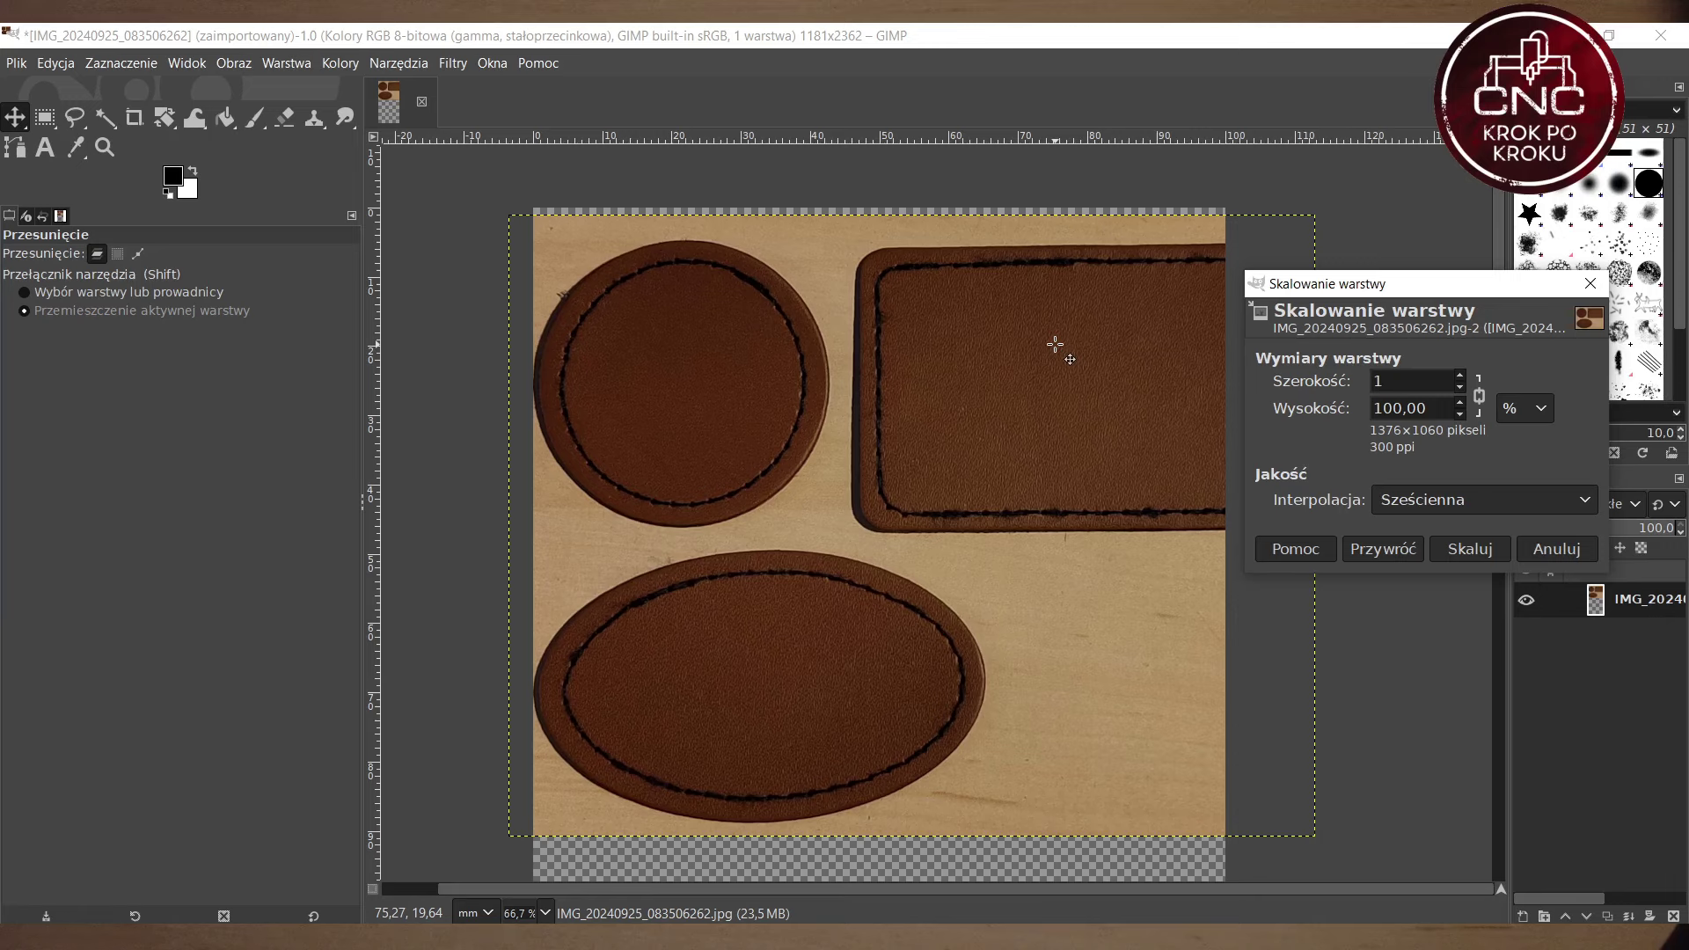
type(",02")
key("alt+Tab")
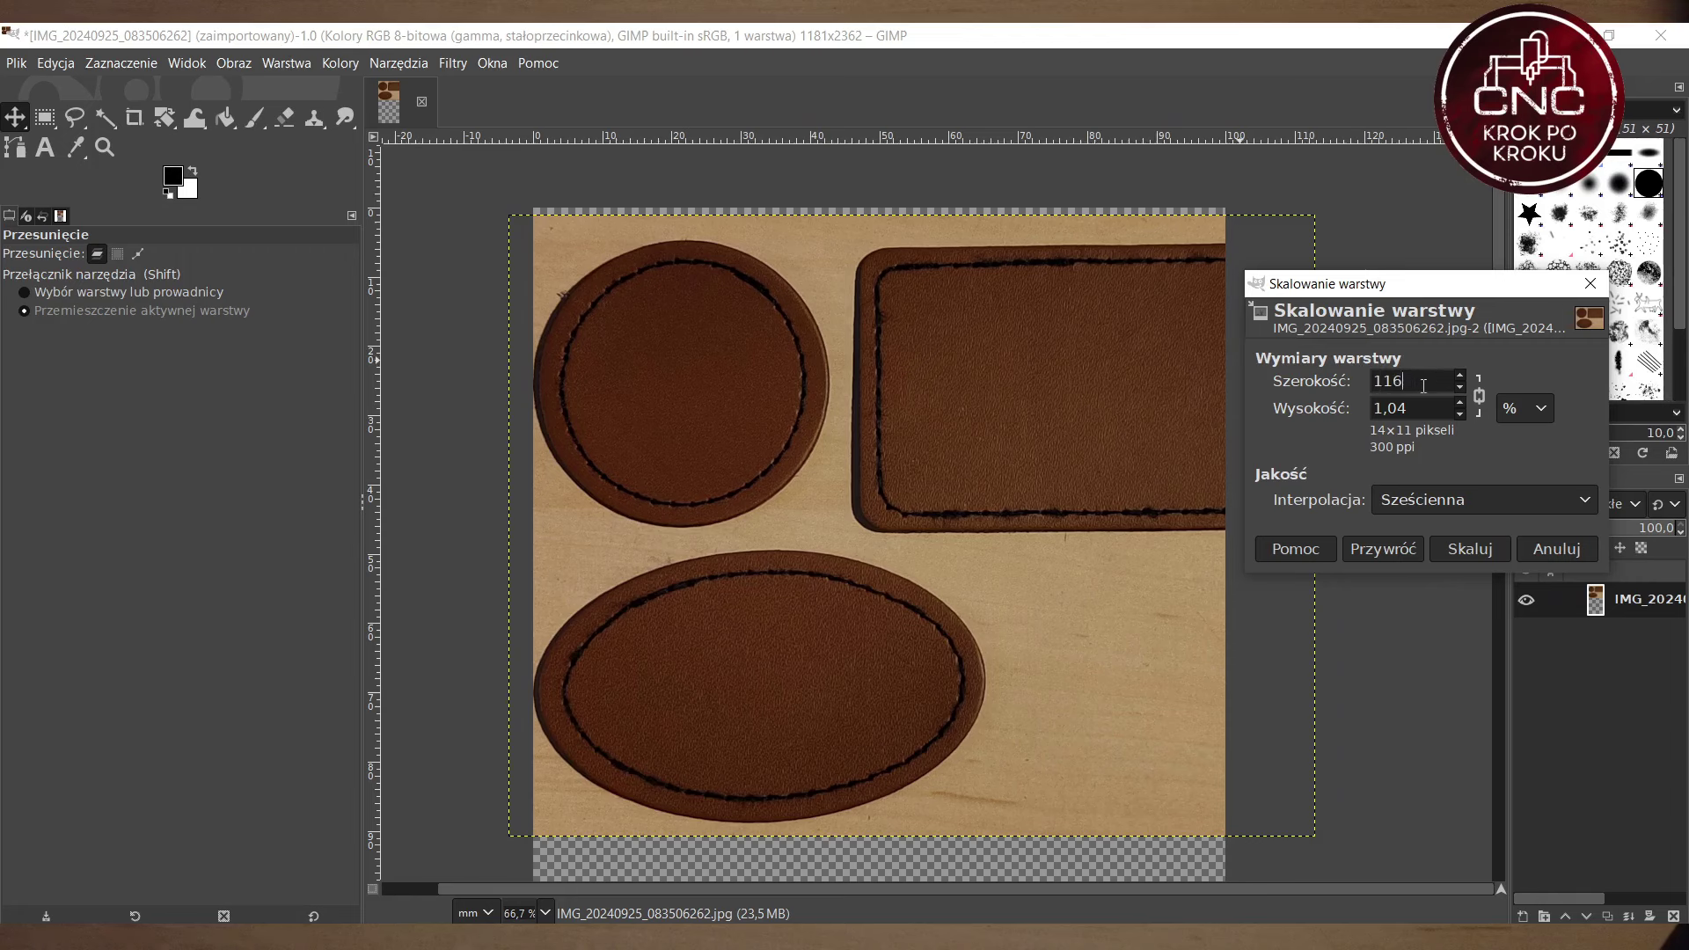
left_click(1430, 409)
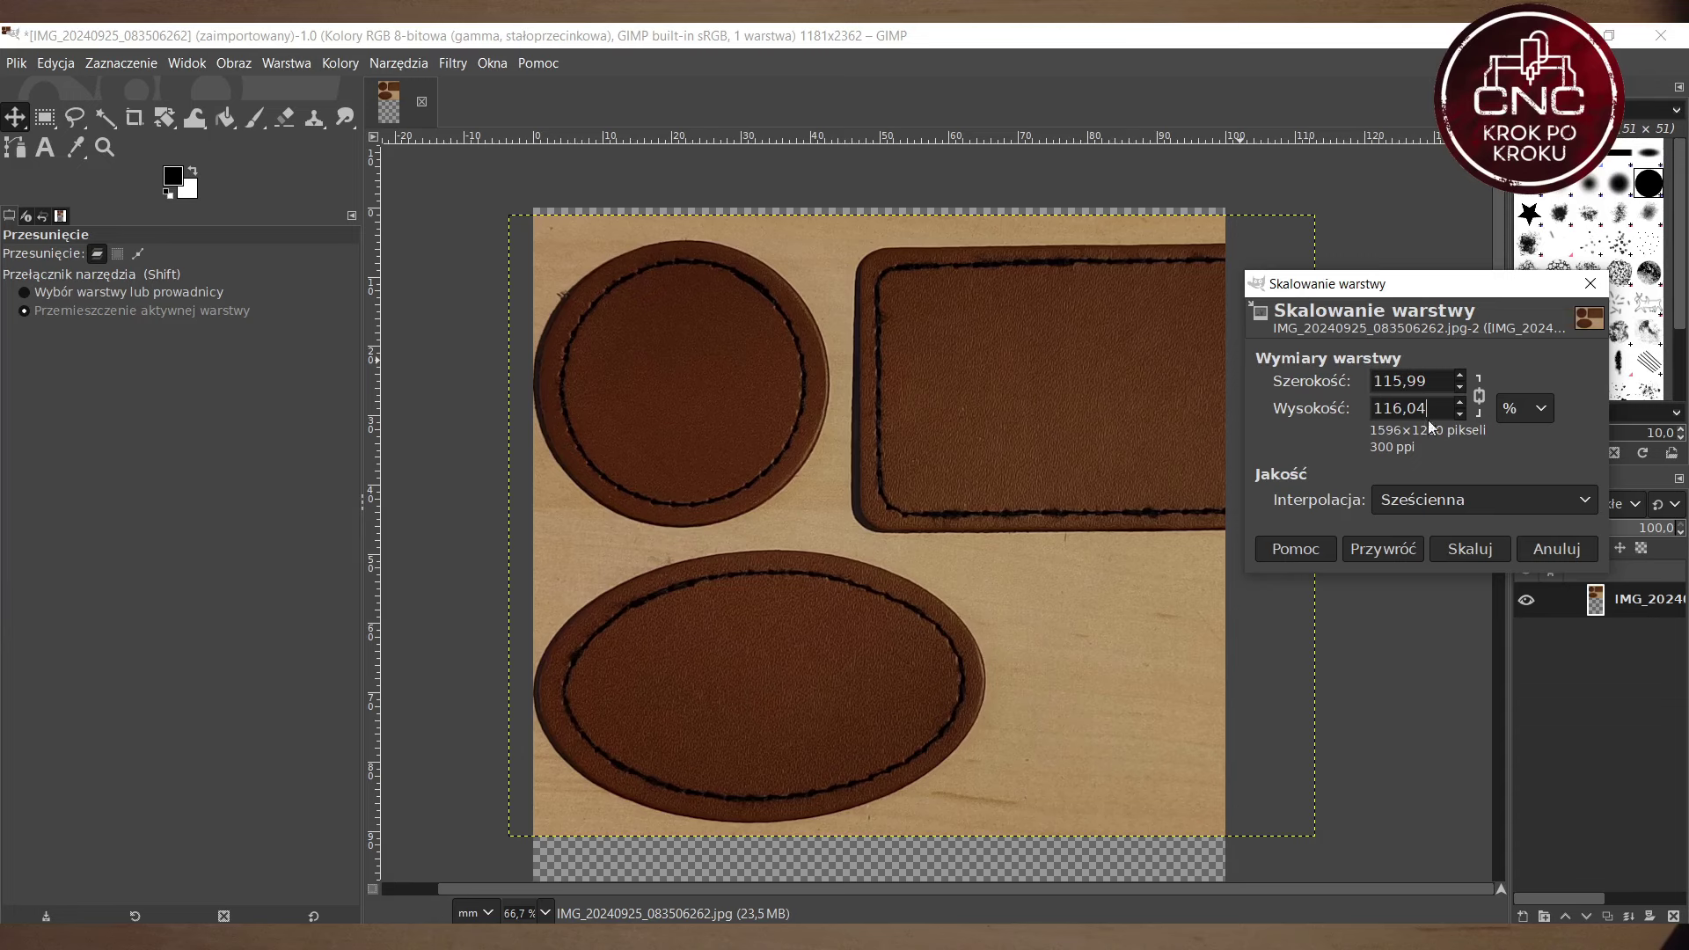
left_click(1504, 556)
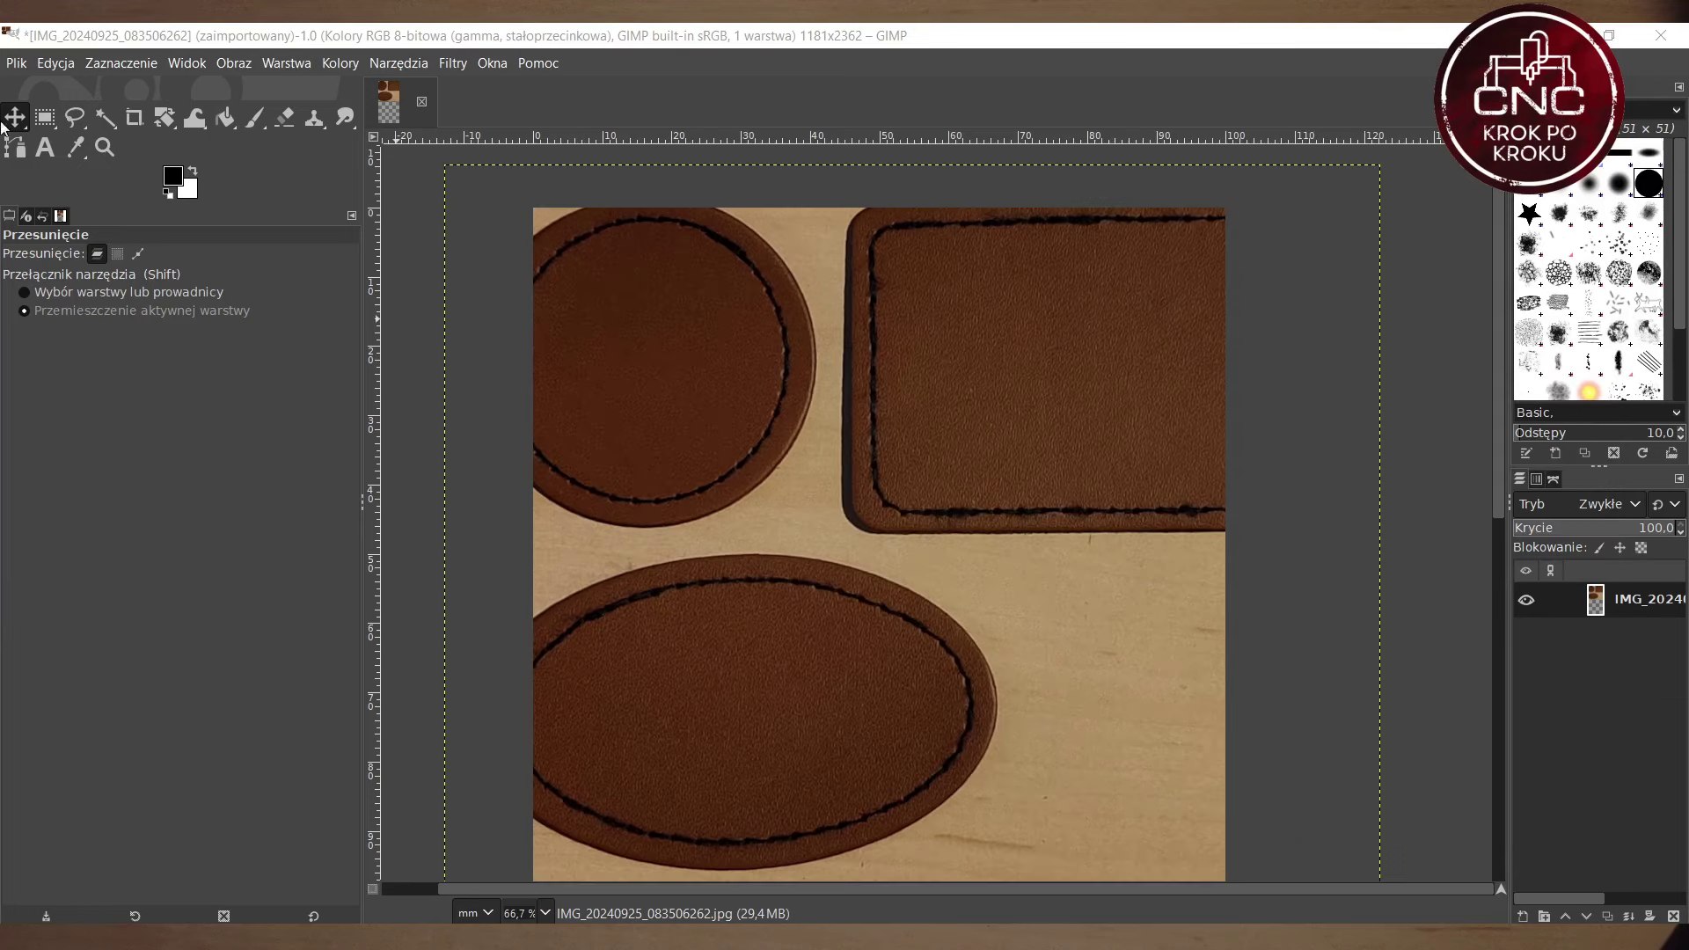
Step: Move the scaled layer down towards the middle of the canvas, leaving a narrow gap at the canvas's left edge
left_click_drag(727, 404, 735, 399)
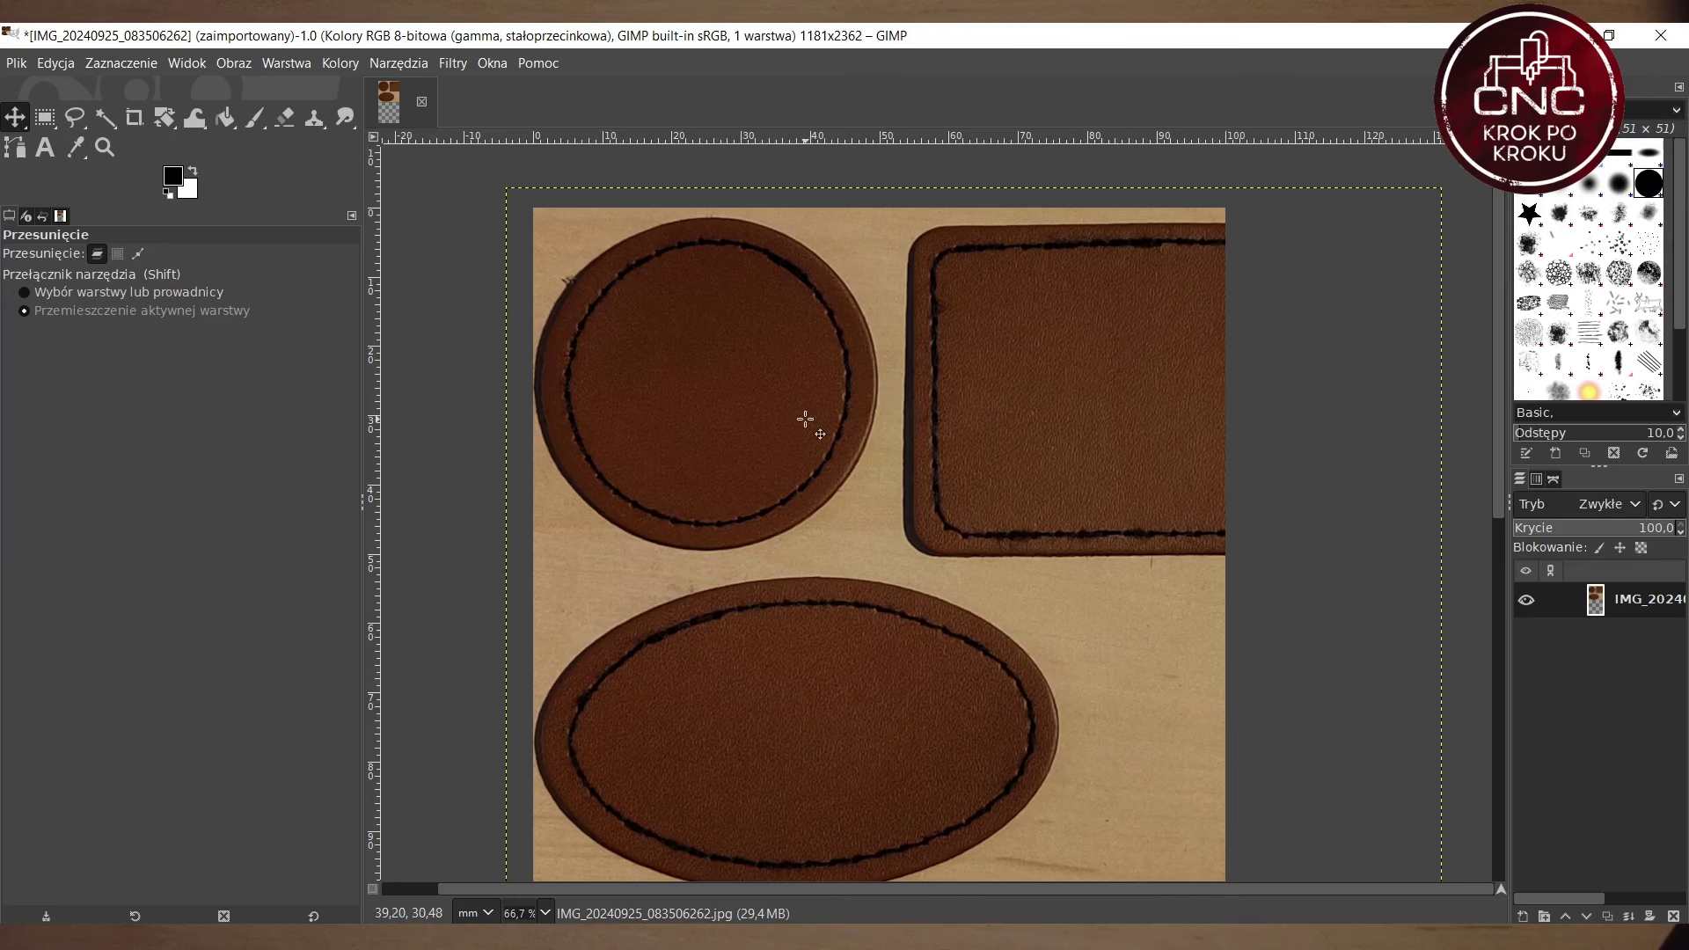
scroll(805, 420, "down", 5)
scroll(805, 419, "up", 5)
scroll(836, 444, "down", 3, "ctrl")
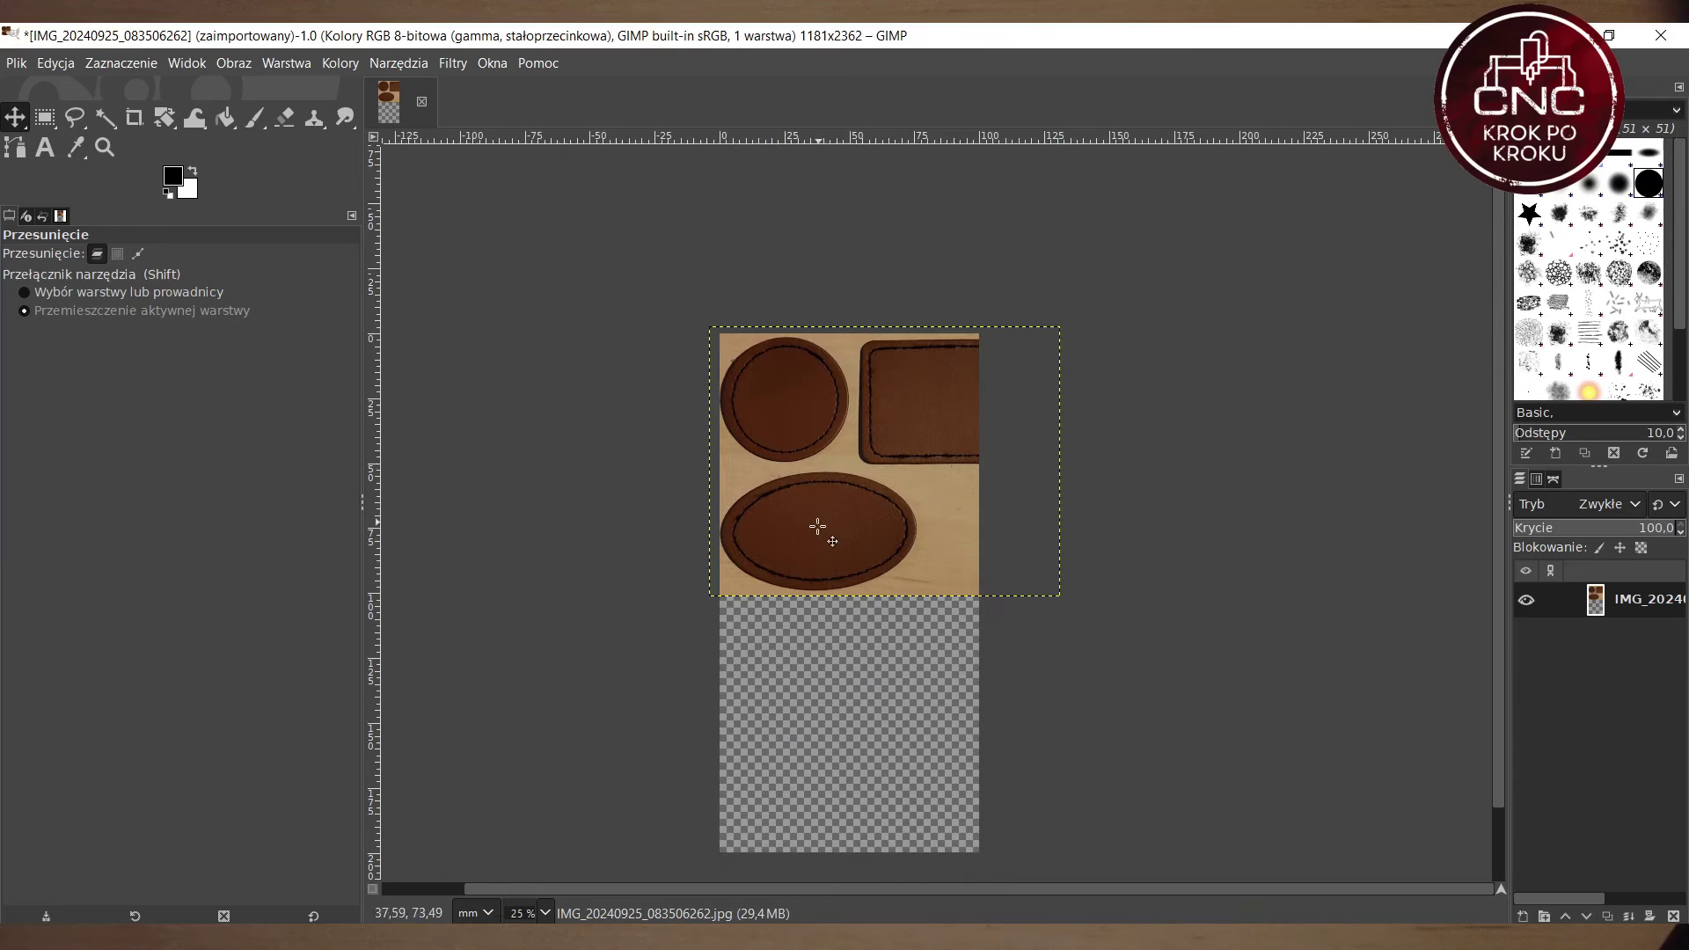
scroll(817, 526, "down", 2)
left_click_drag(804, 344, 841, 432)
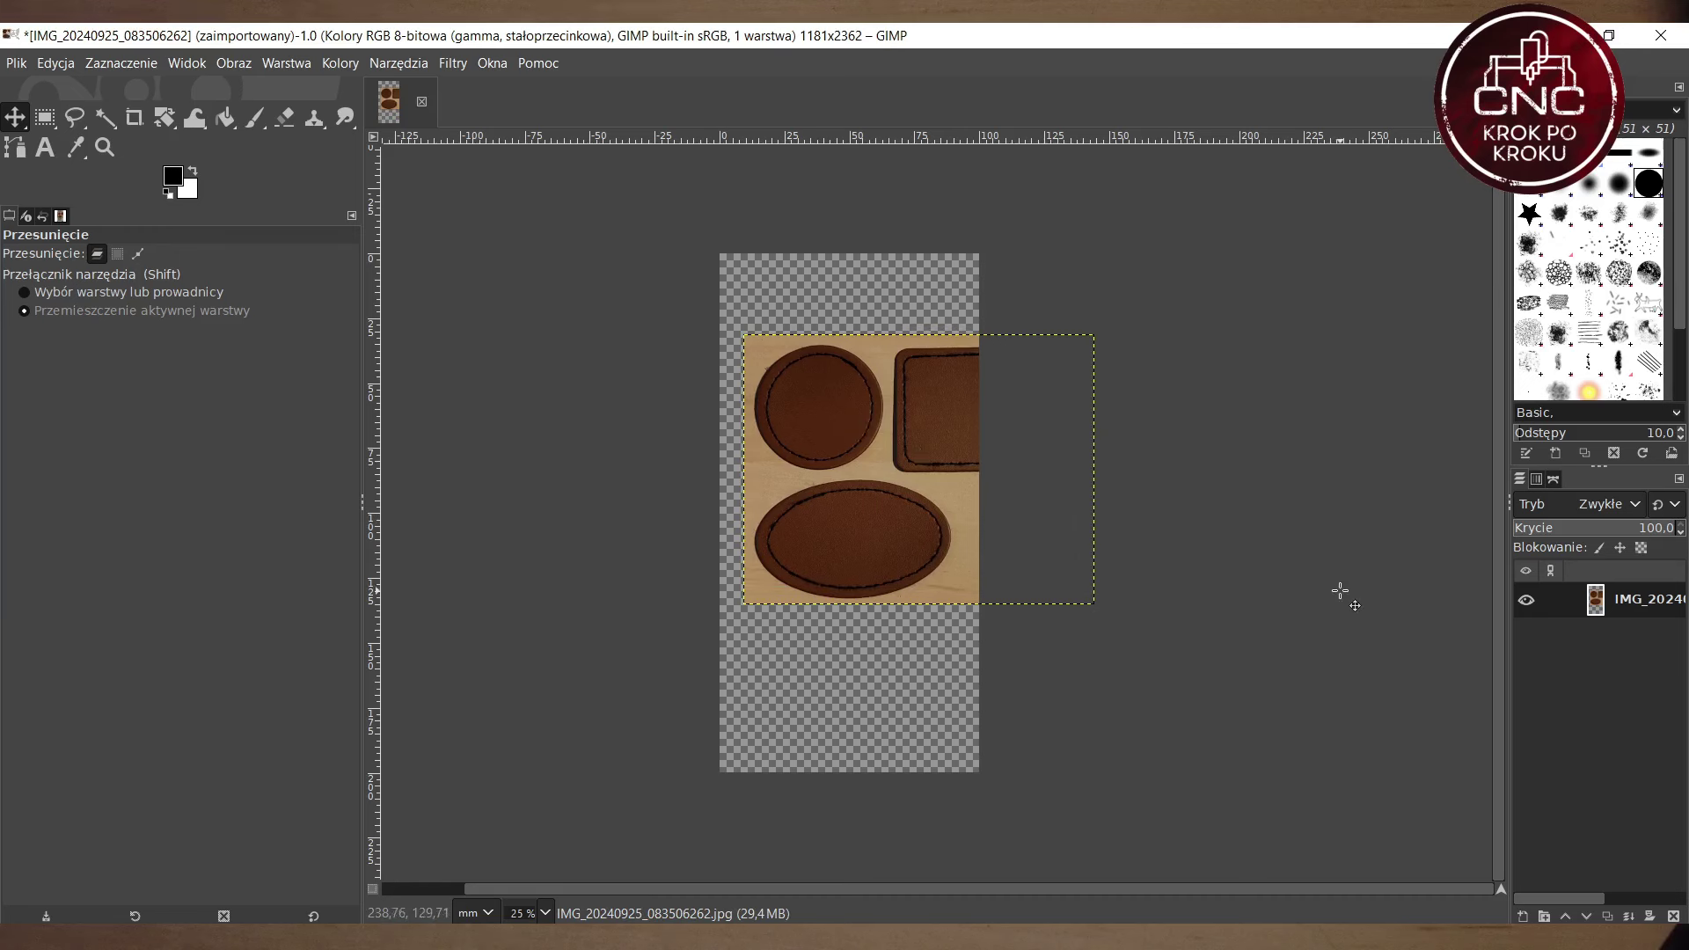
Step: Duplicate the photo layer twice
right_click(1593, 615)
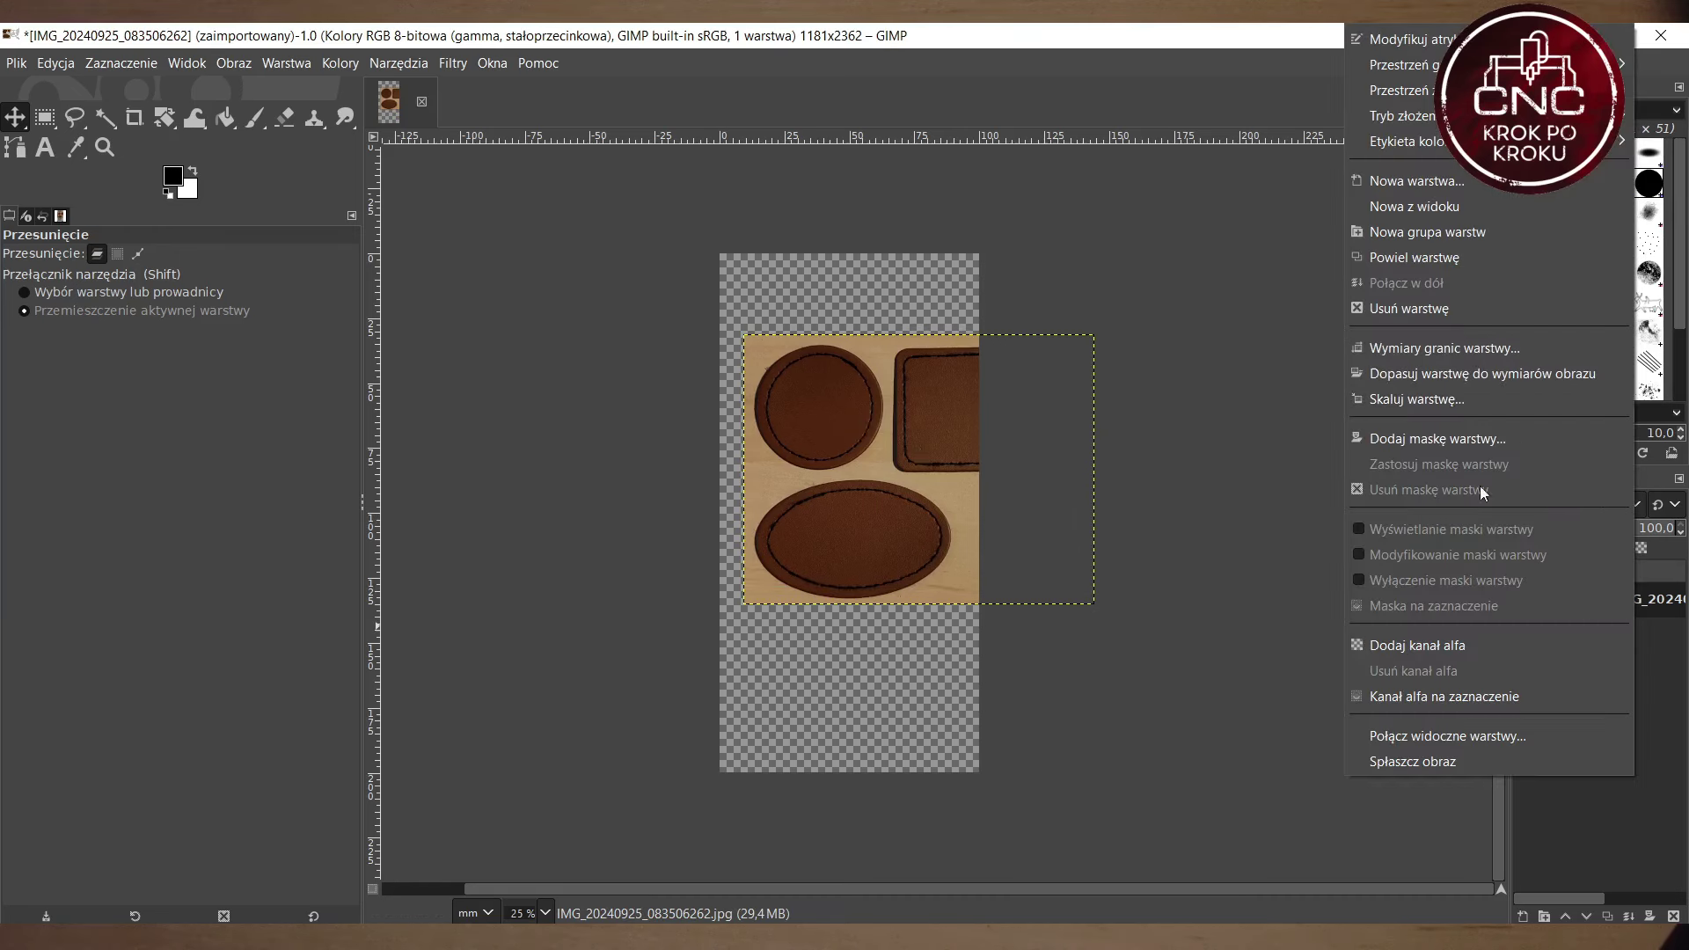
left_click(1447, 257)
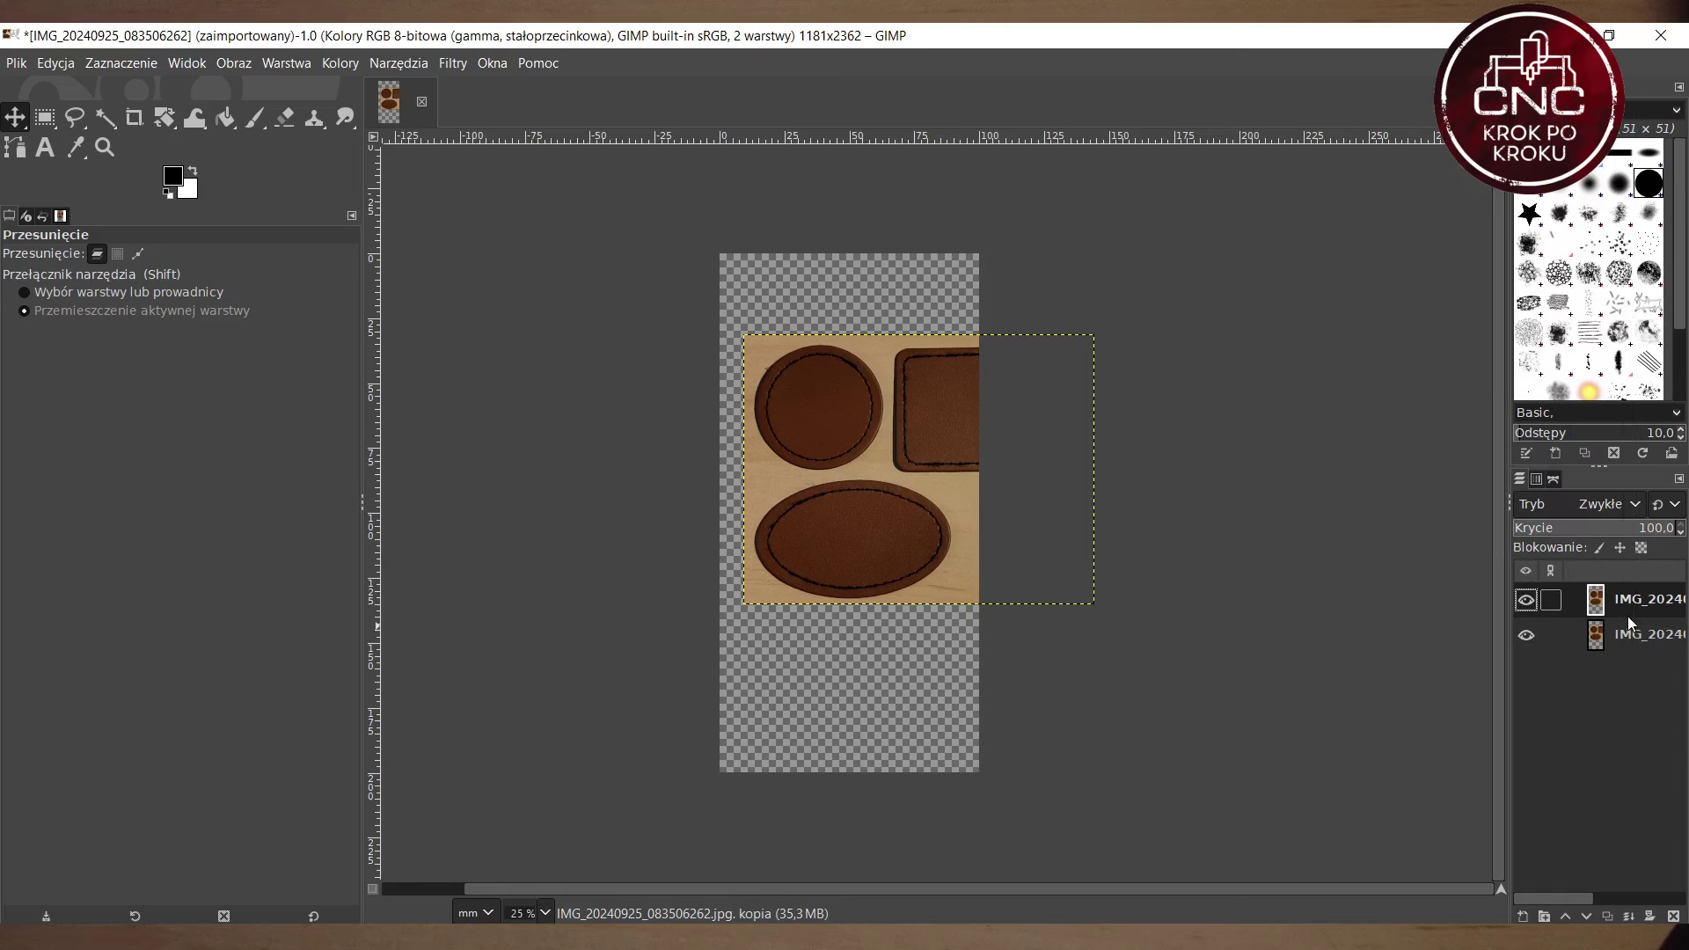
right_click(1627, 623)
left_click(1434, 257)
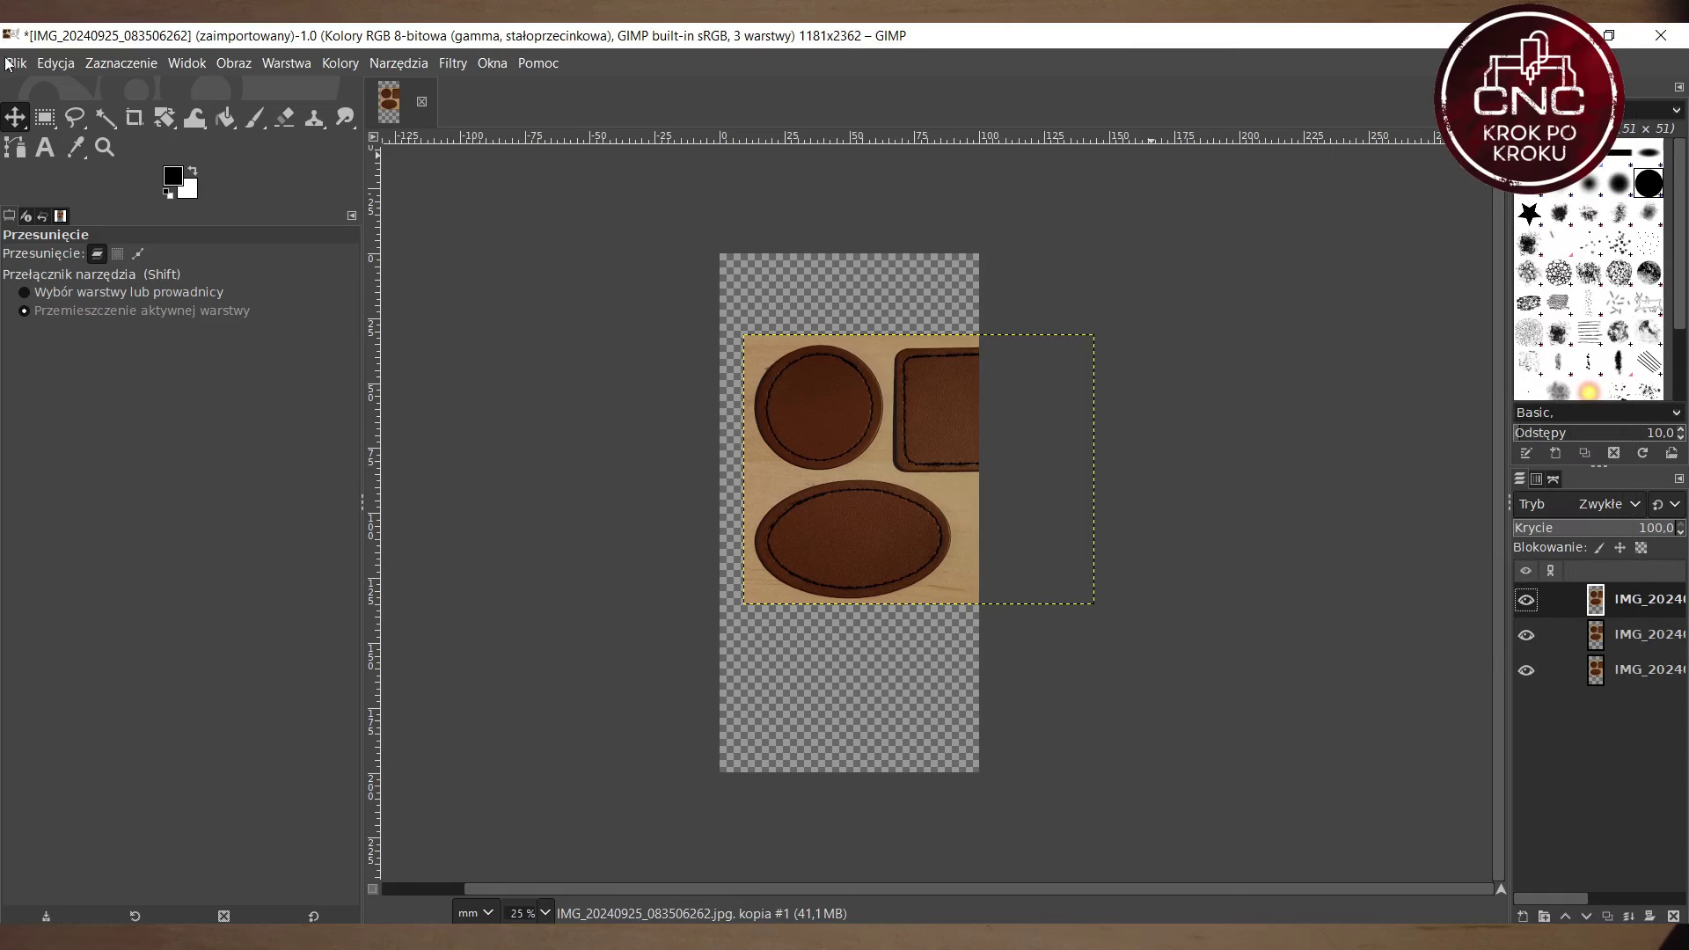
Step: Select everything right of the round patch with a rectangle about 1336 × 2300 px and clear it on the bottom layer
key("r")
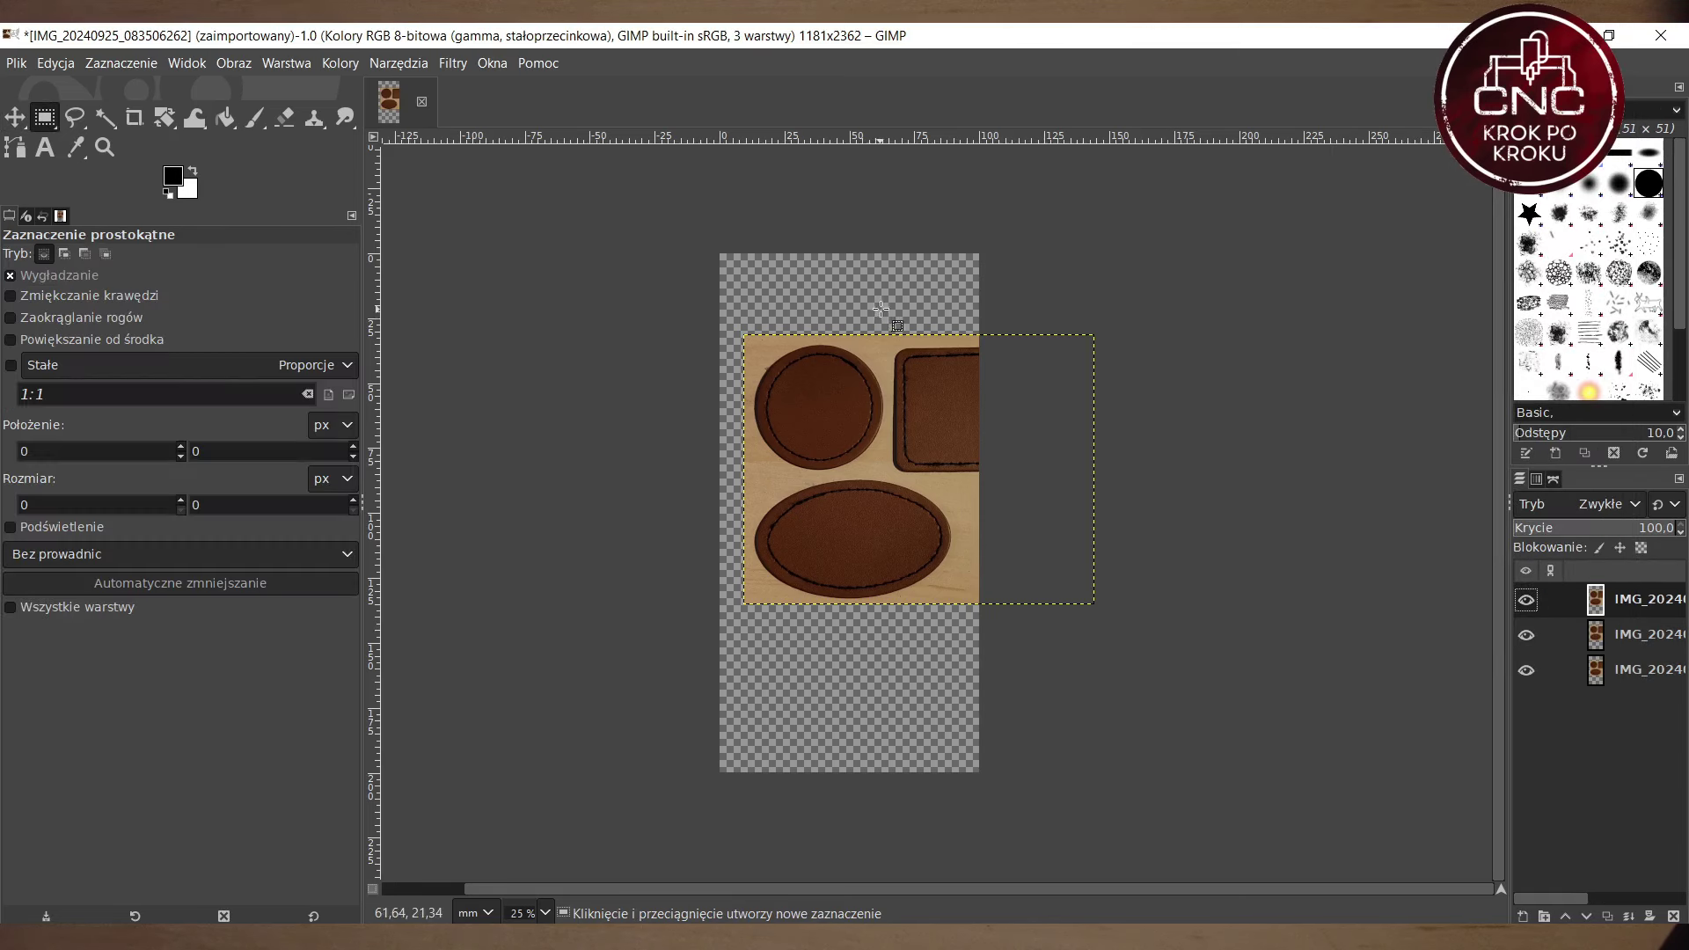
key("End")
left_click_drag(894, 320, 1185, 825)
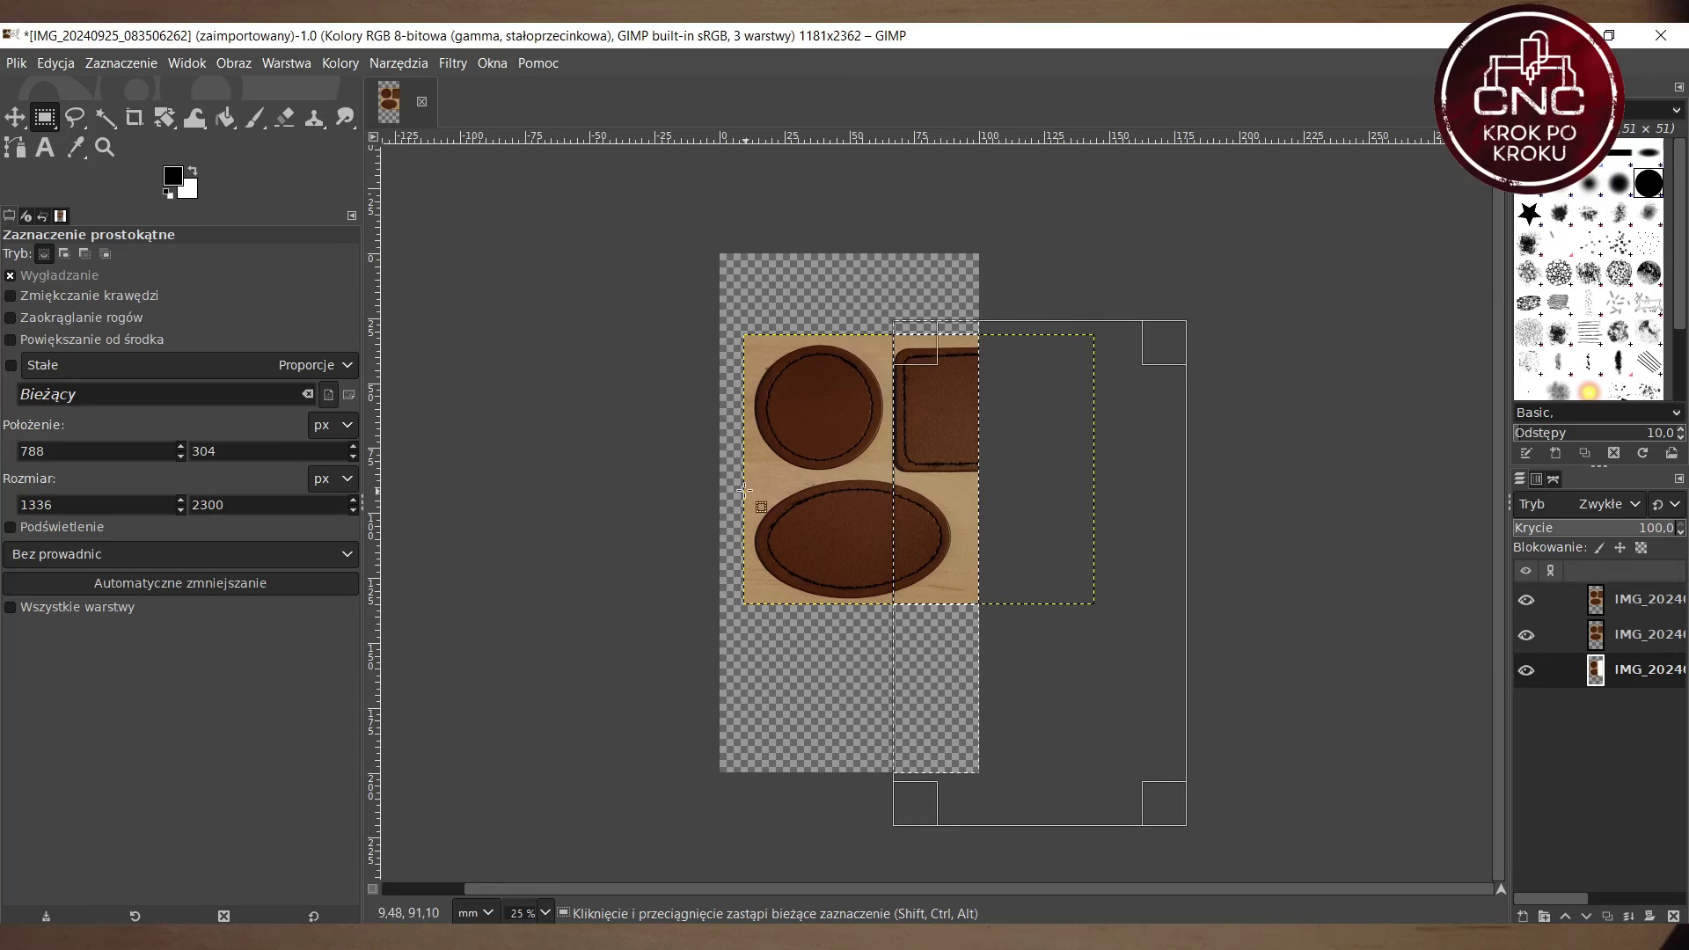
Step: Hide the two duplicate layers and add an alpha channel to the bottom layer so its selected area clears to transparency
left_click(1526, 600)
left_click(1526, 635)
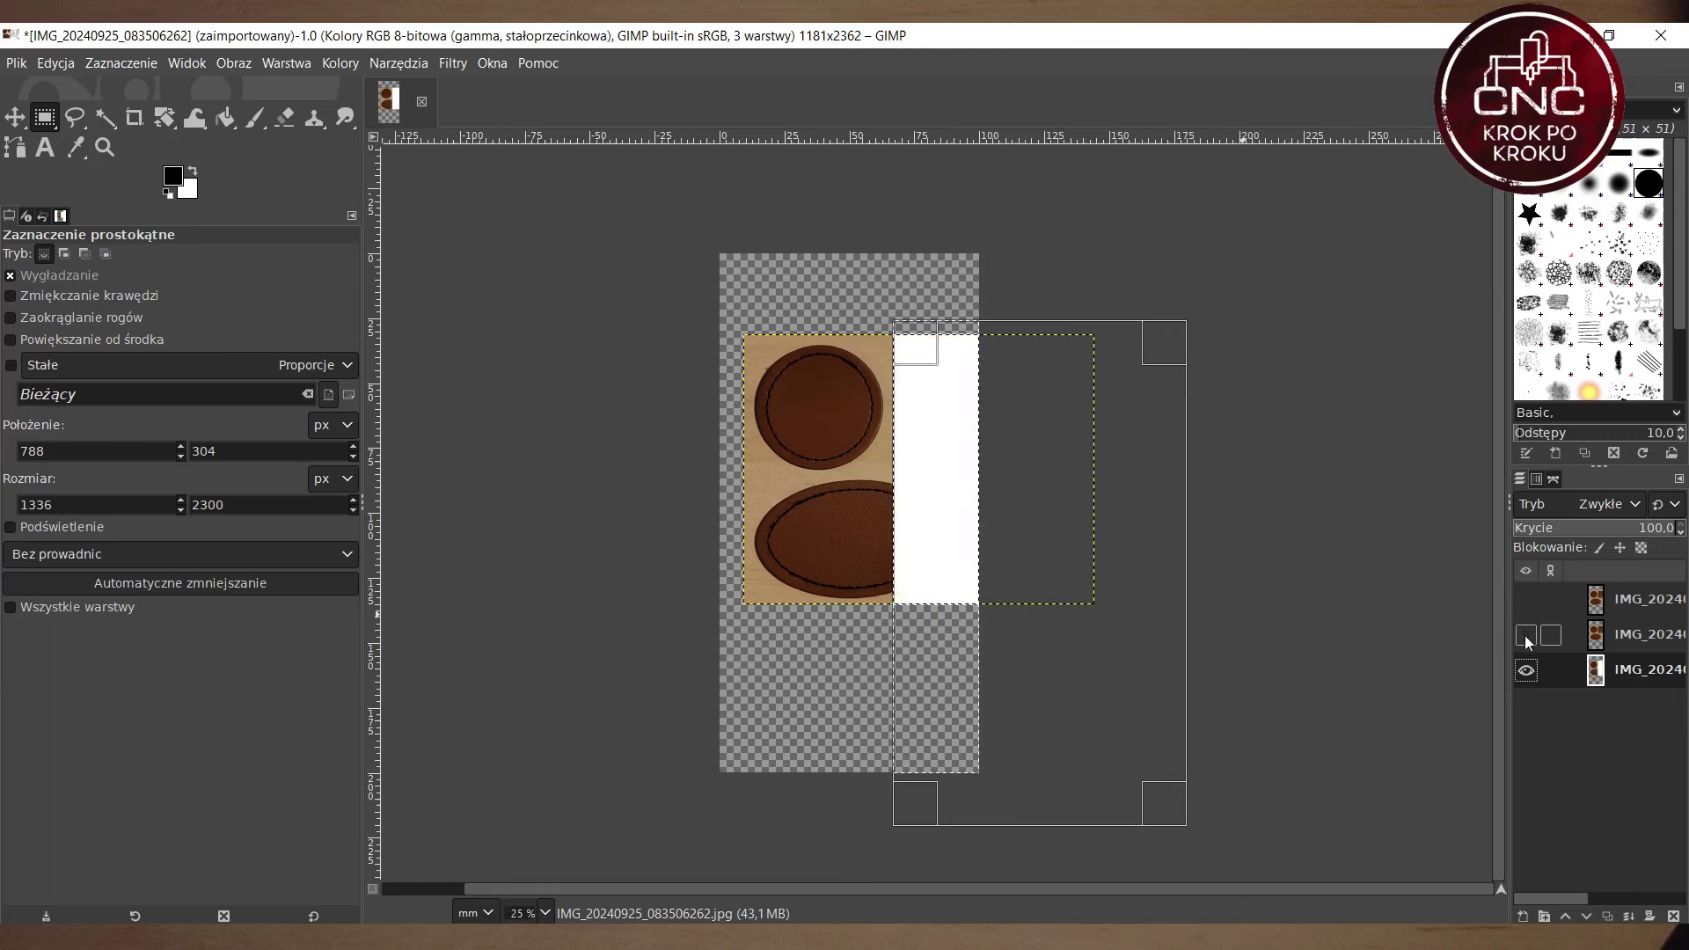
right_click(1665, 717)
left_click(1453, 631)
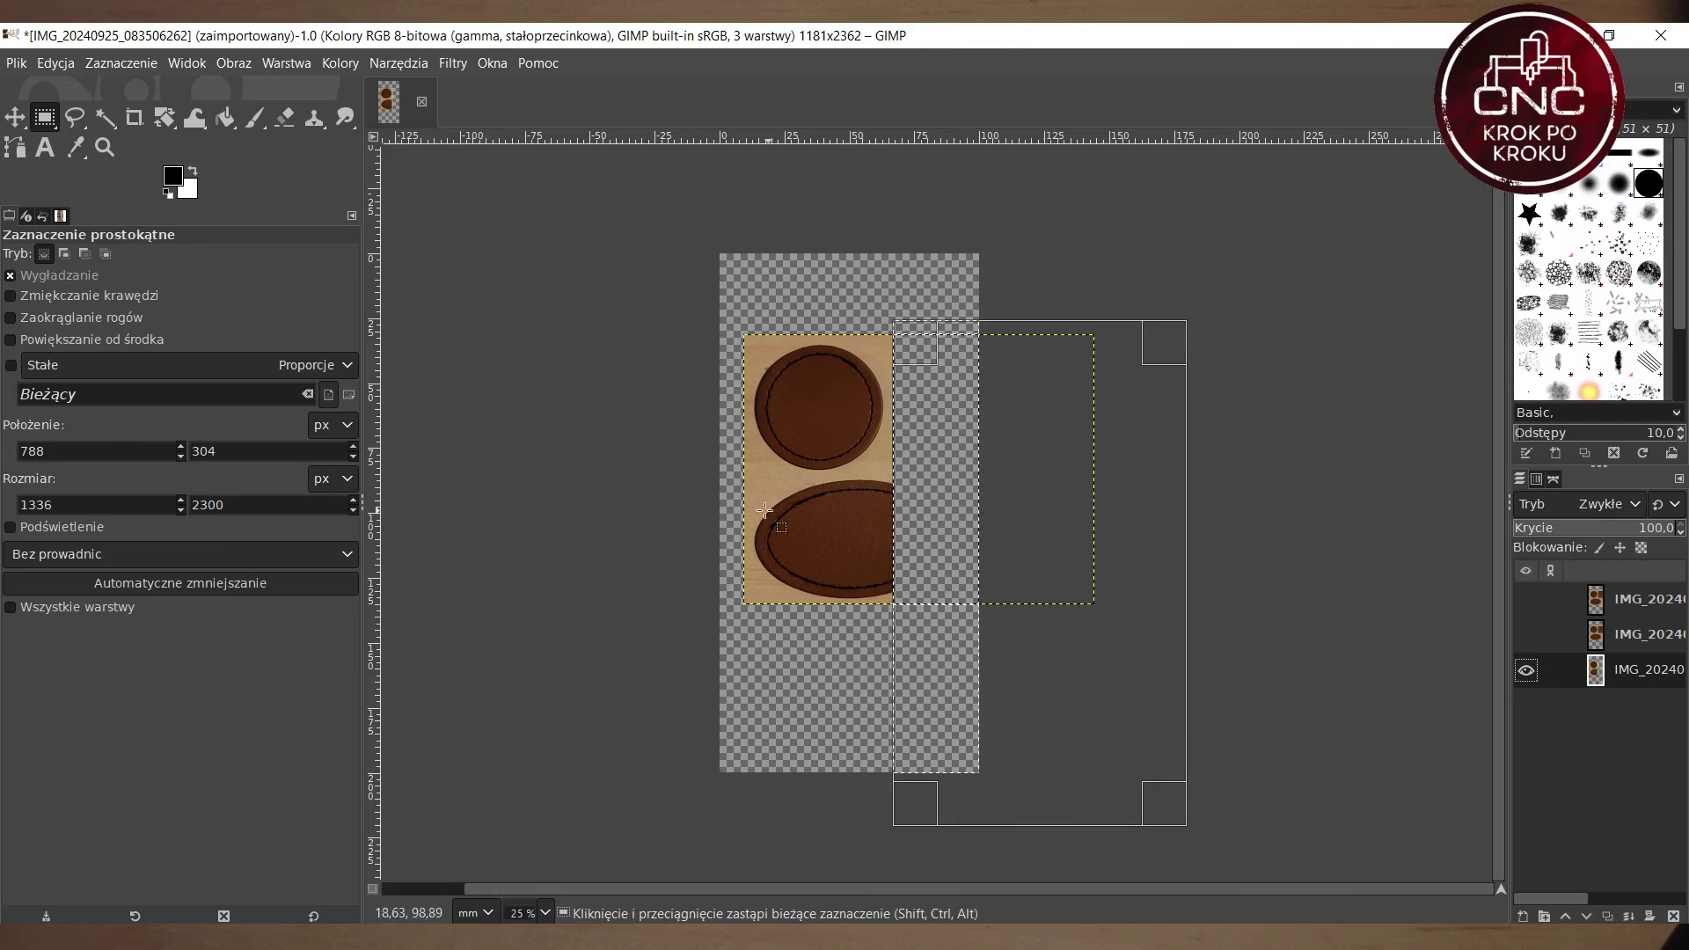
Step: Clear the area below the round patch on the bottom layer, shift the layer left, and clear its remaining rectangular patch area
left_click_drag(693, 480, 1216, 686)
key("Delete")
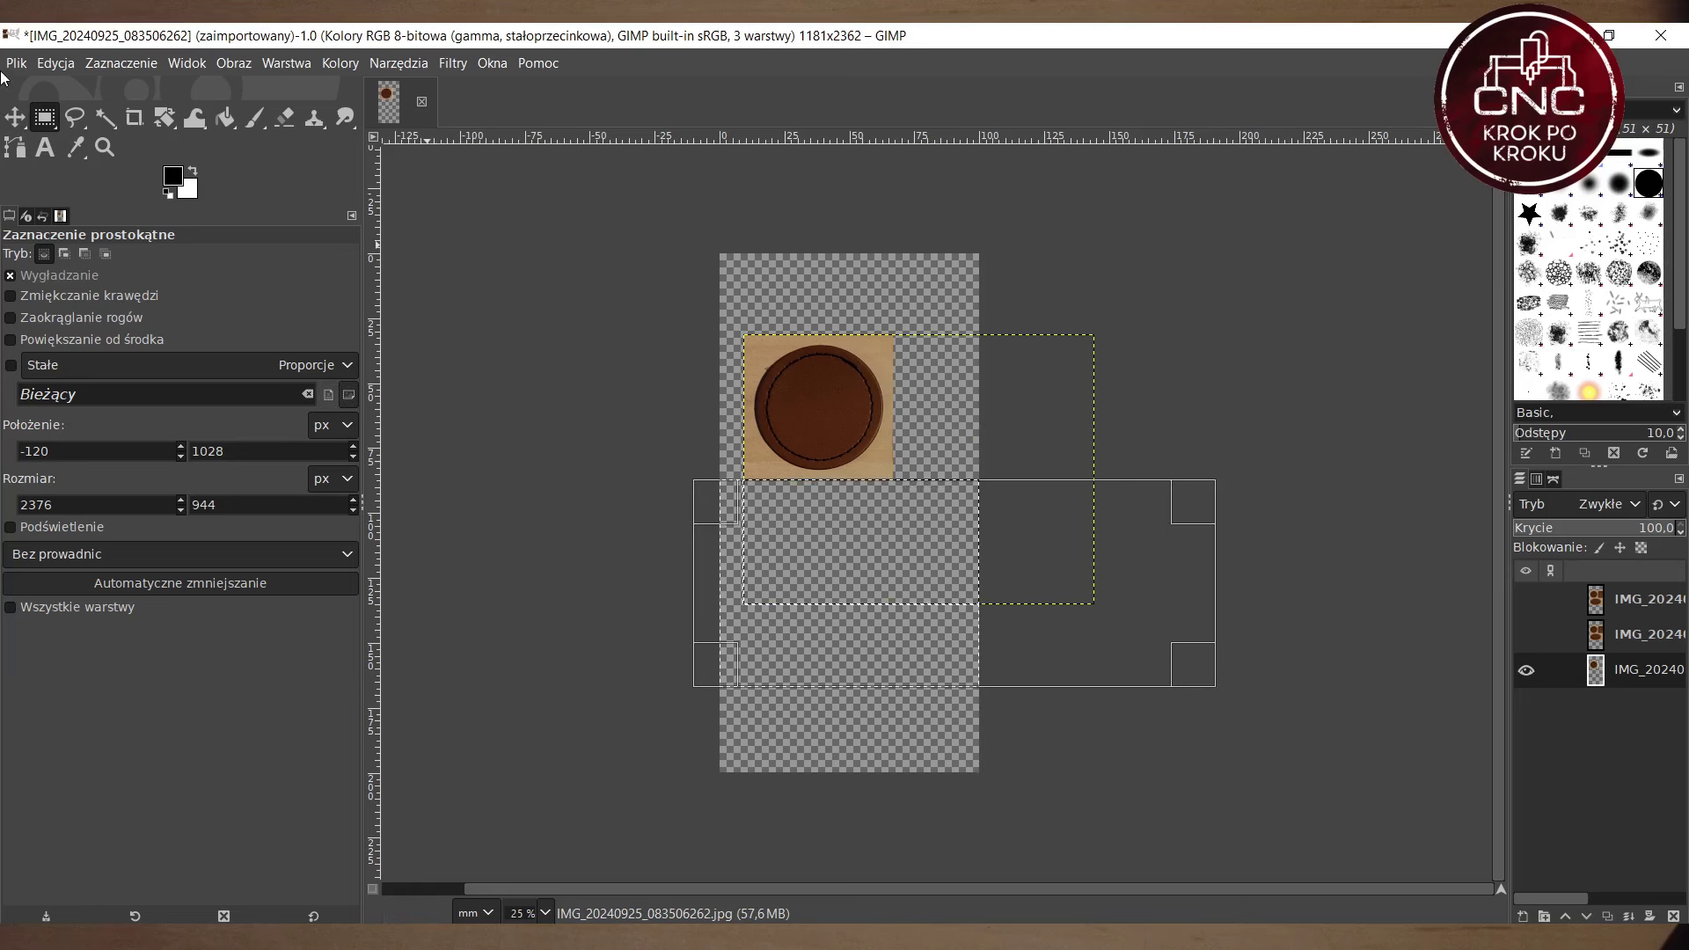
key("m")
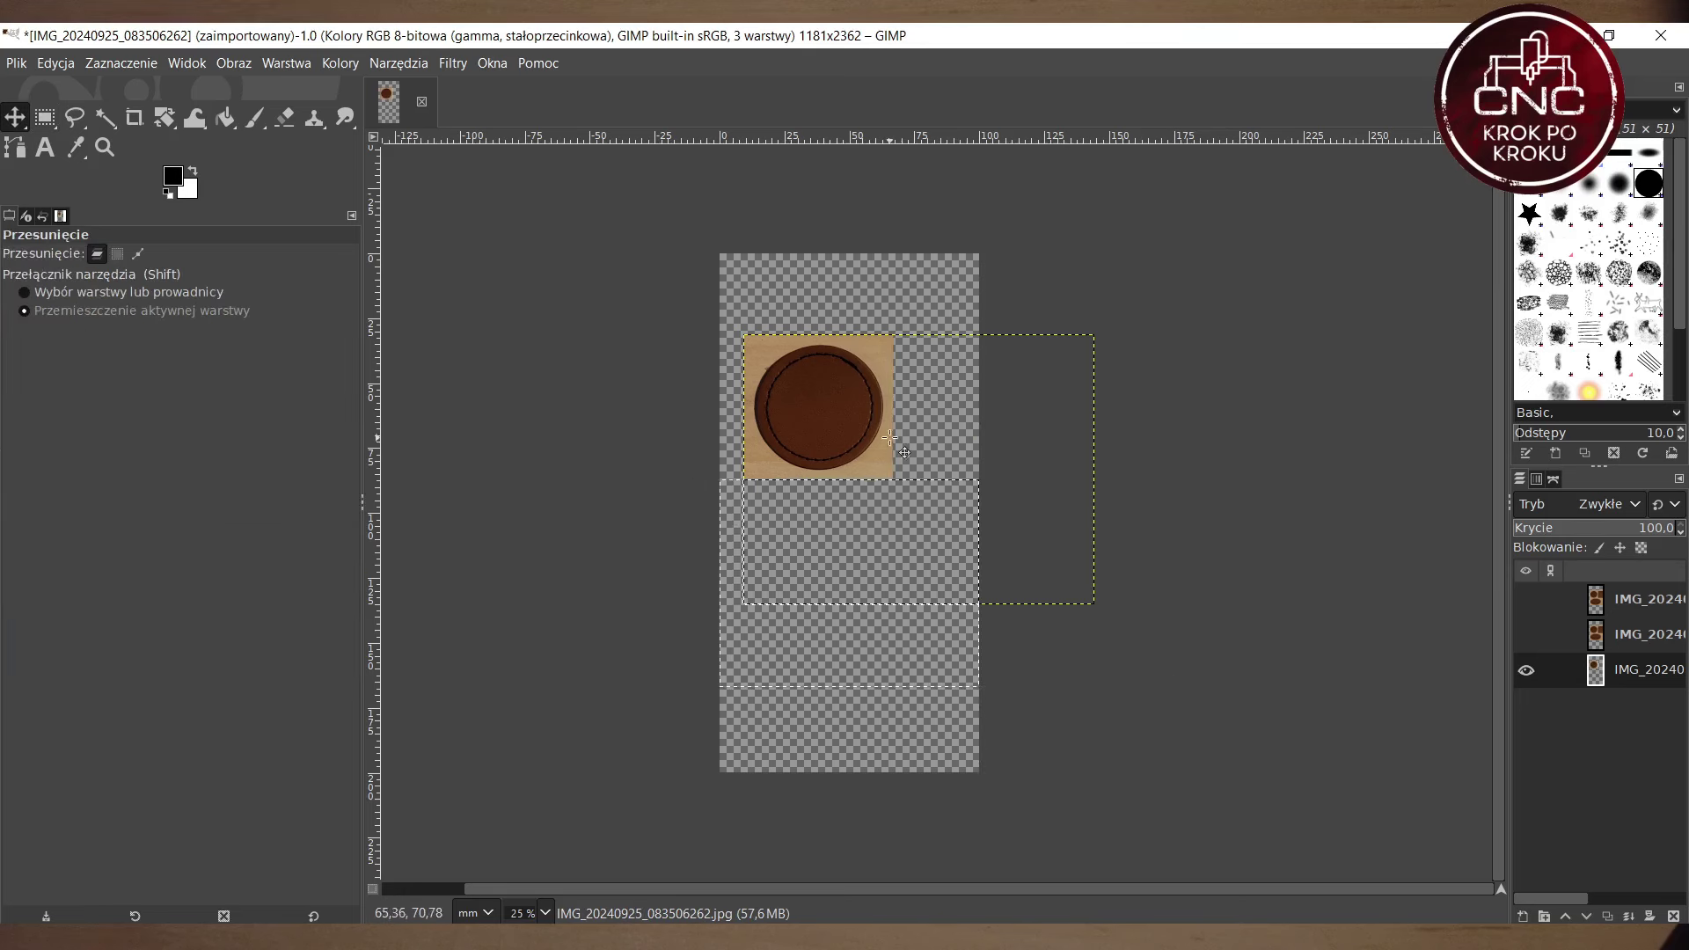
left_click_drag(837, 435, 688, 524)
key("r")
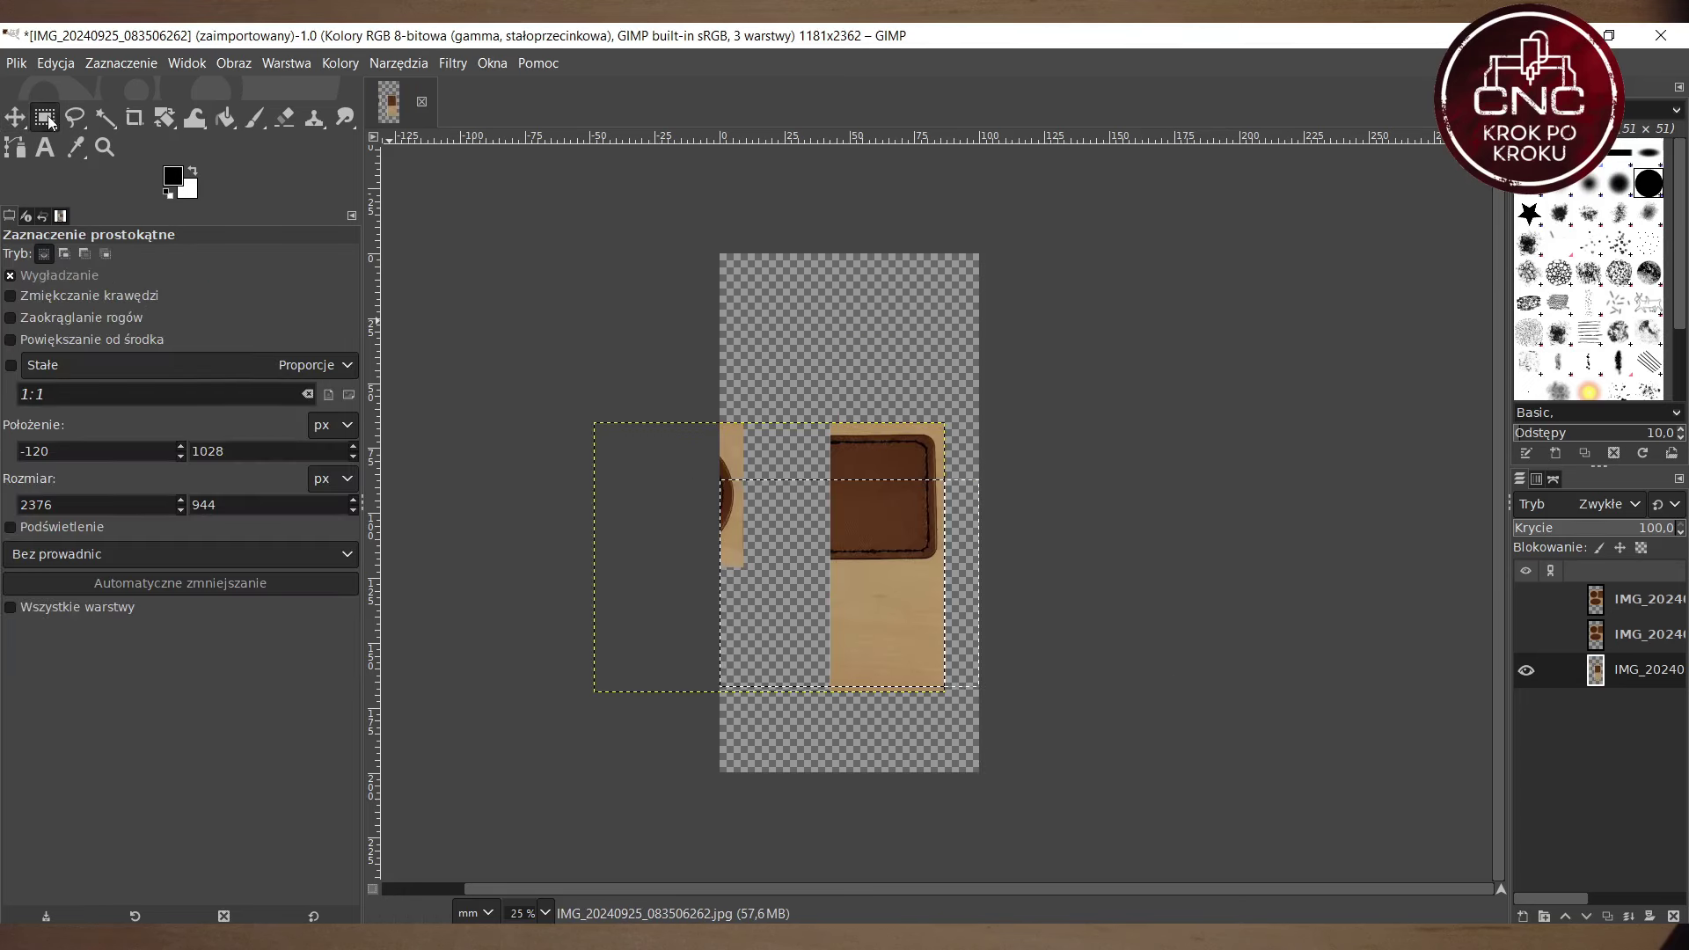
left_click_drag(805, 396, 1030, 853)
key("Delete")
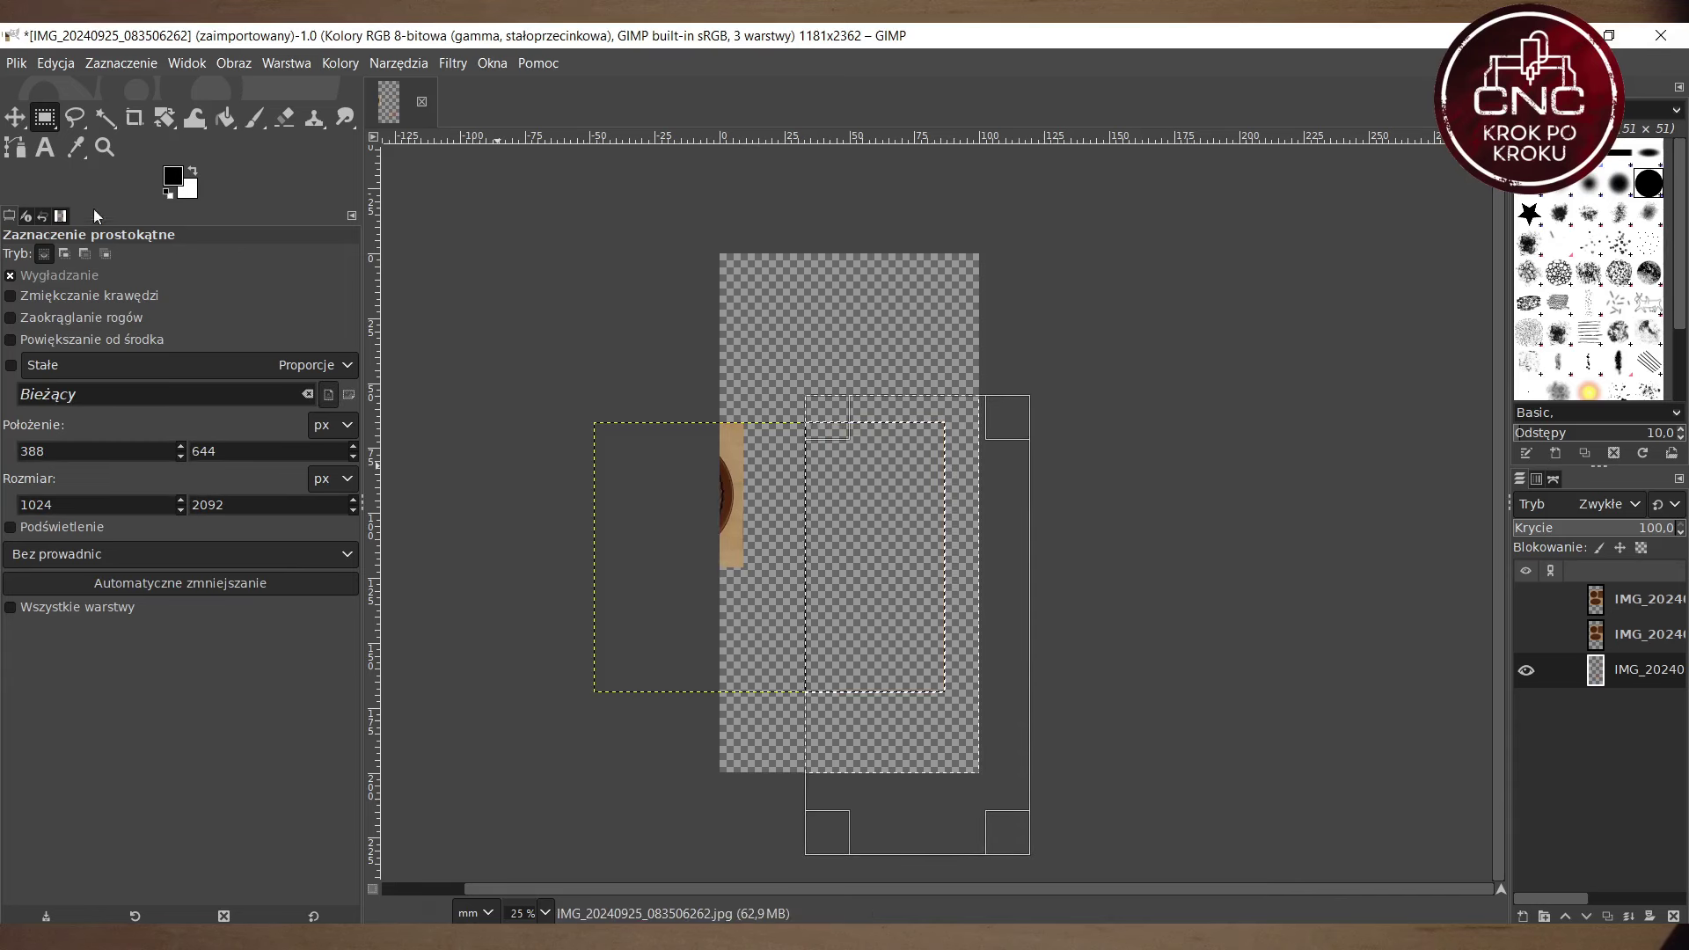
Step: Move the round patch to the lower middle of the canvas, then switch visibility and editing to the middle layer
left_click(32, 119)
left_click_drag(752, 540, 928, 683)
left_click(1526, 670)
left_click(1526, 635)
left_click(1586, 635)
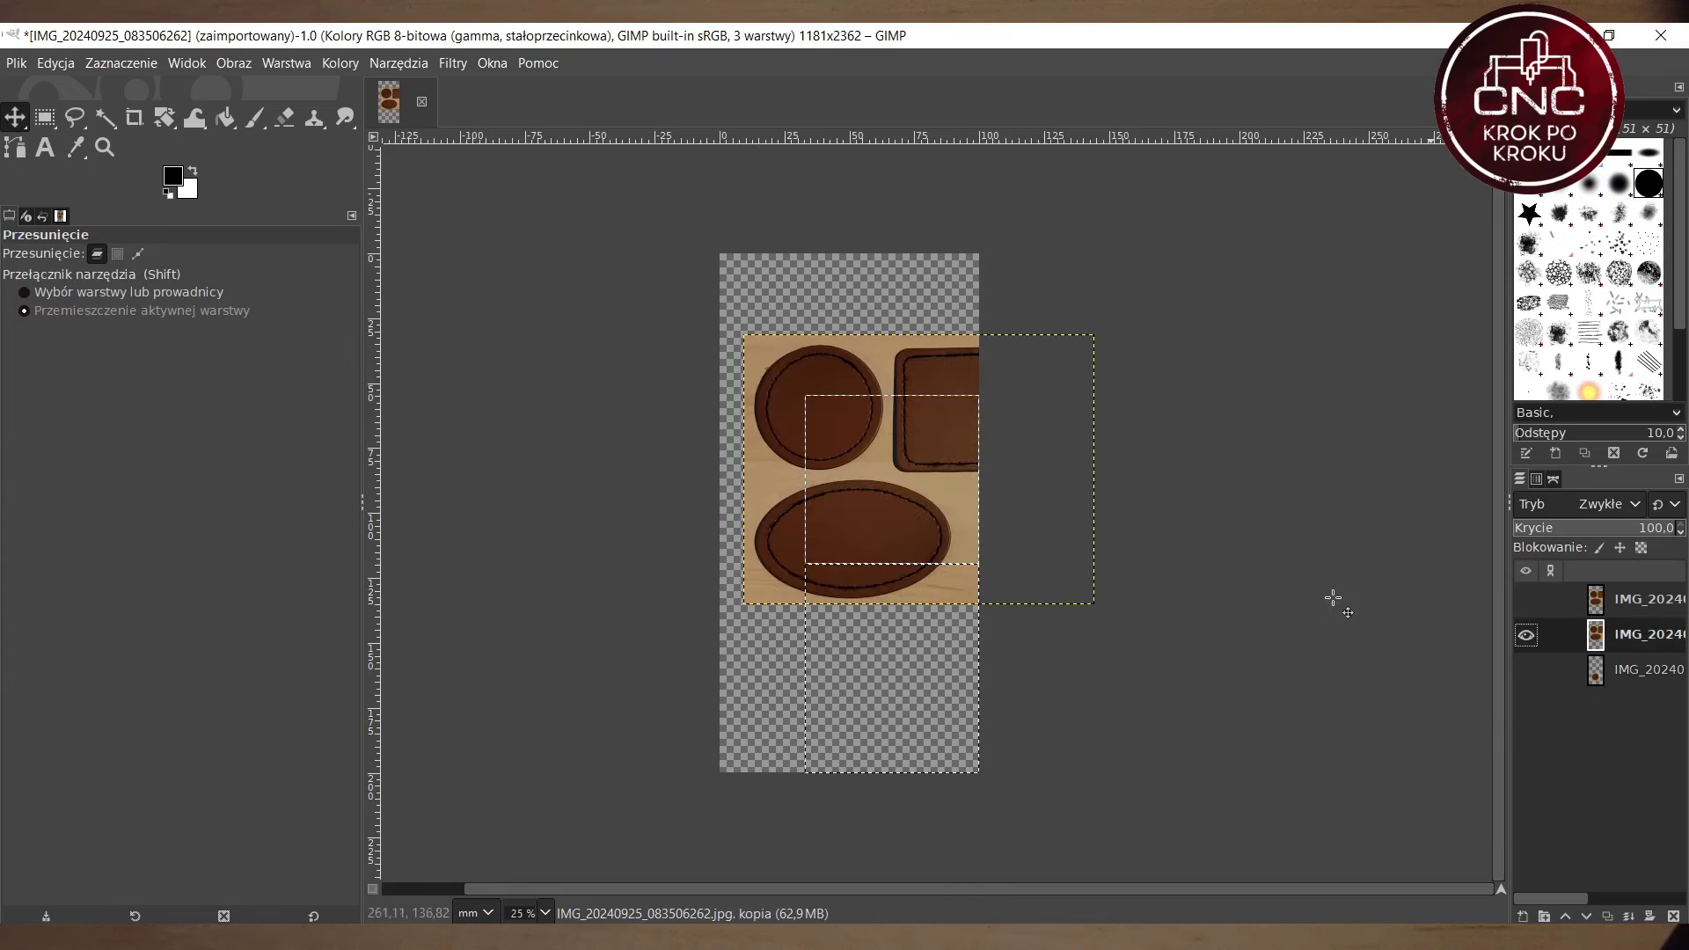
Step: Clear the area above the oval patch to transparency with a rectangle about 2748 × 796 px and shift the layer left
left_click(44, 117)
left_click_drag(660, 303, 1264, 479)
key("Delete")
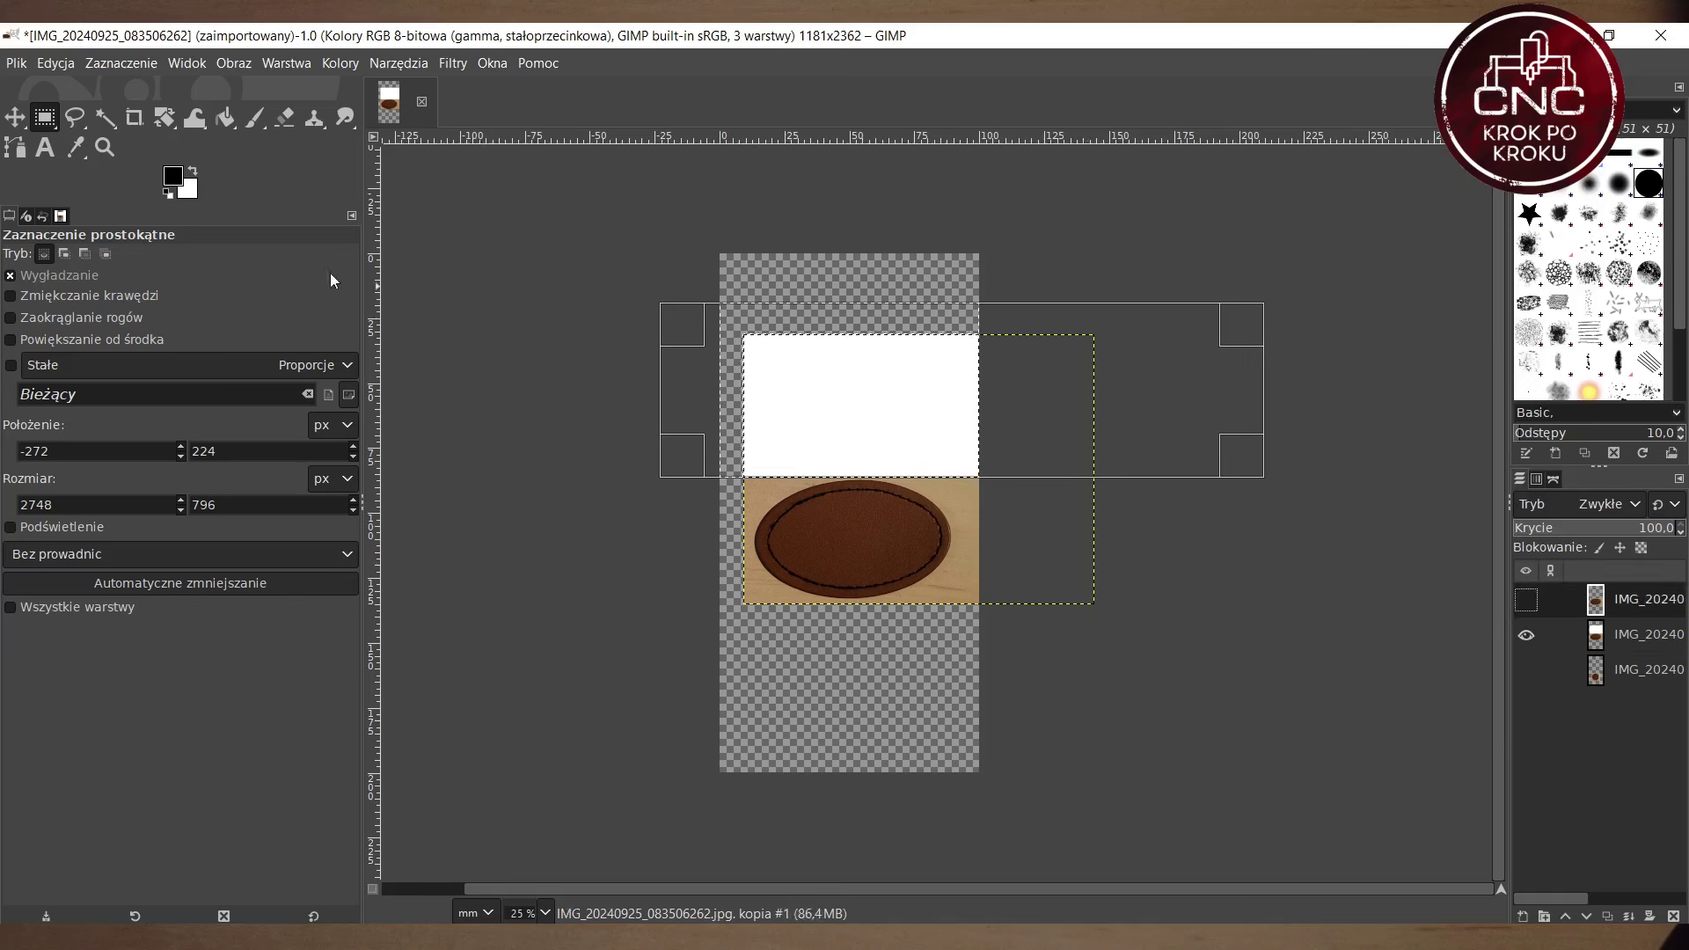
key("Delete")
left_click_drag(864, 529, 744, 531)
key("m")
left_click_drag(916, 577, 774, 611)
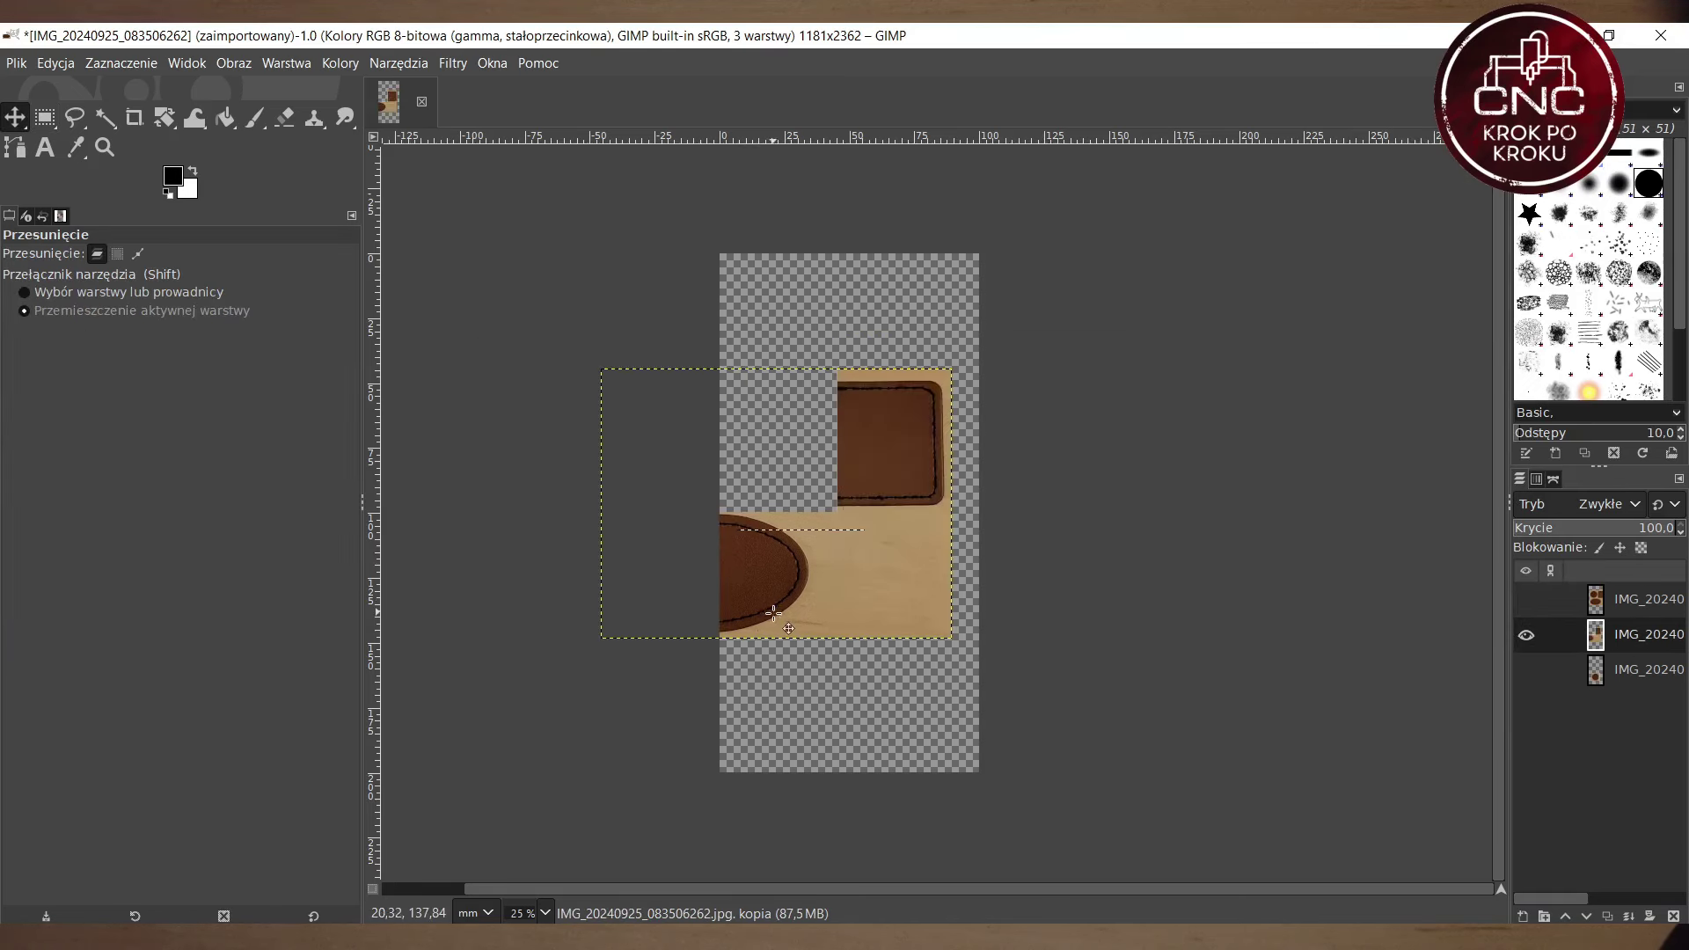
Step: Isolate the oval patch on the middle layer and the rectangular patch on the top layer, clearing everything around them
key("r")
key("ctrl+z")
key("ctrl+z")
key("ctrl+z")
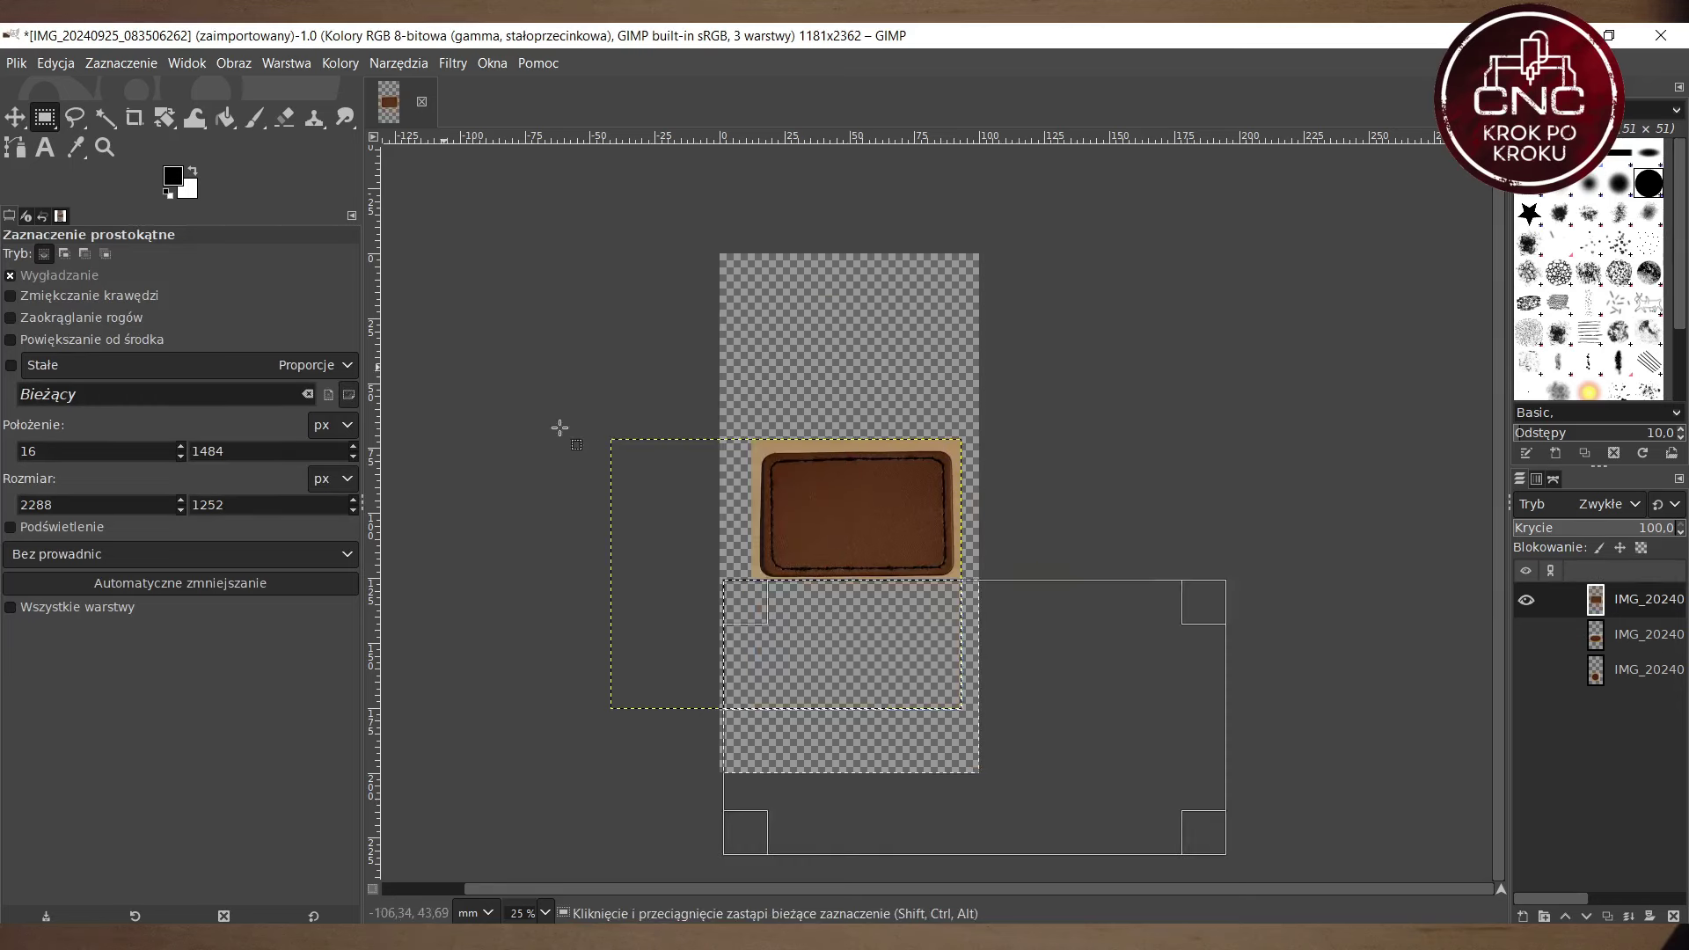
key("ctrl+z")
Step: Try to select the wooden background around the round patch with Fuzzy Select at a threshold of 31.1
scroll(637, 449, "down", 2)
scroll(603, 508, "up", 4)
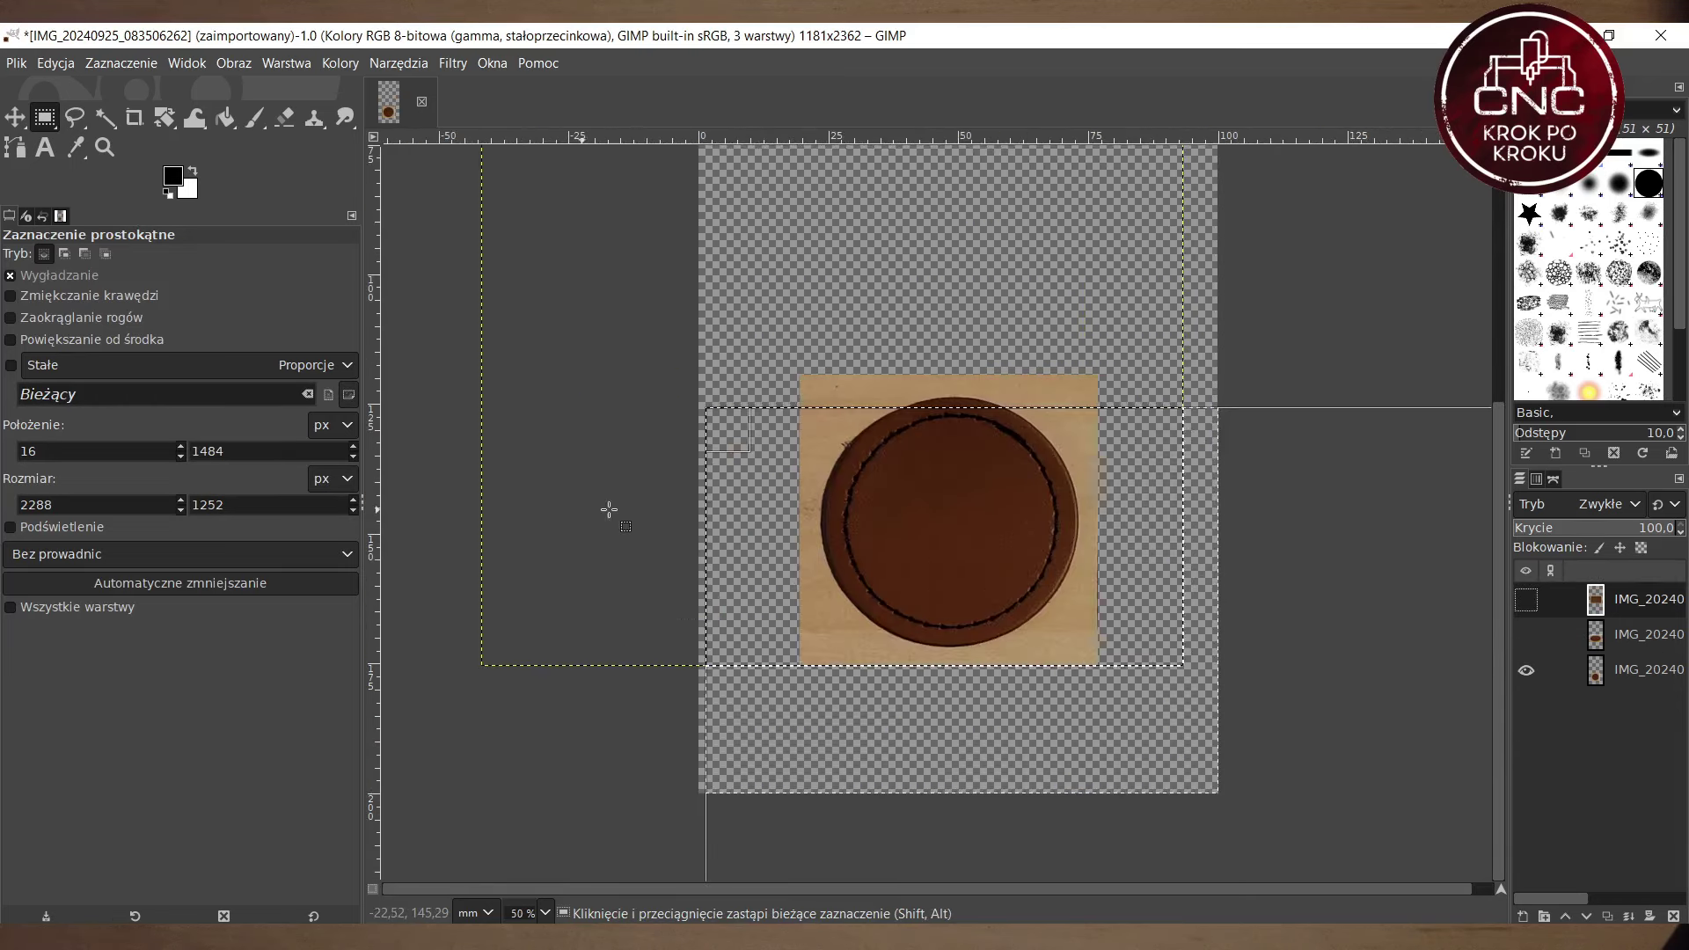
left_click(107, 118)
left_click(44, 381)
left_click(853, 397)
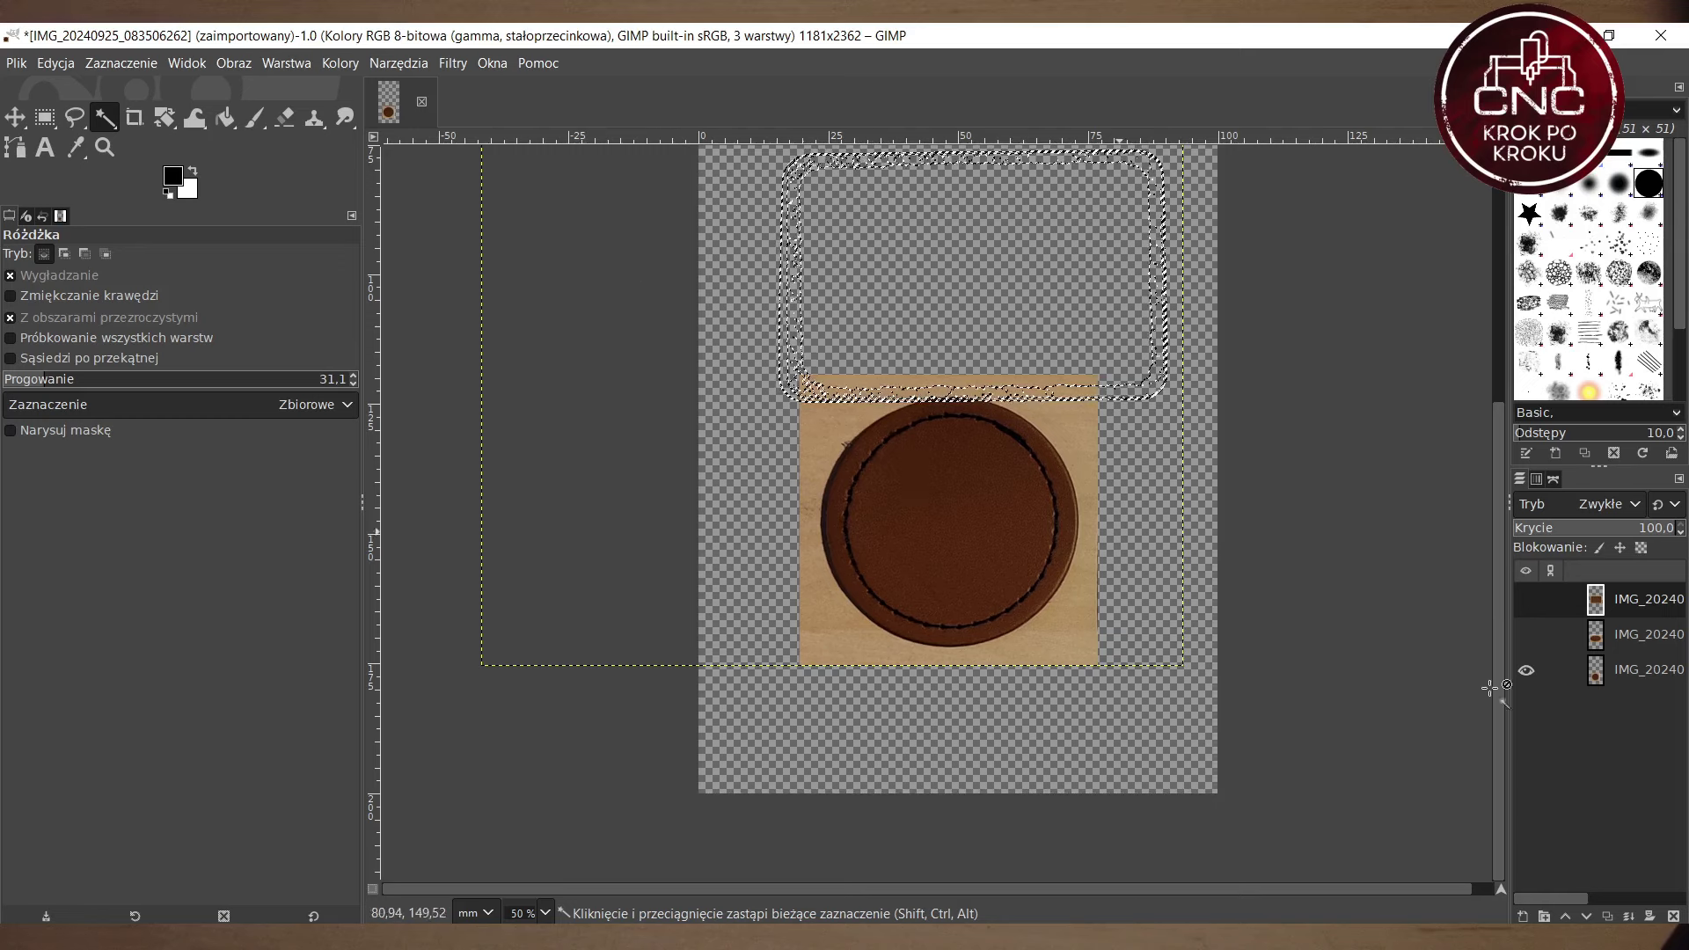
Step: On the bottom layer, select the wooden background around the round patch with Fuzzy Select and clear it to transparency
key("End")
left_click_drag(1004, 473, 886, 535)
scroll(666, 211, "up", 6)
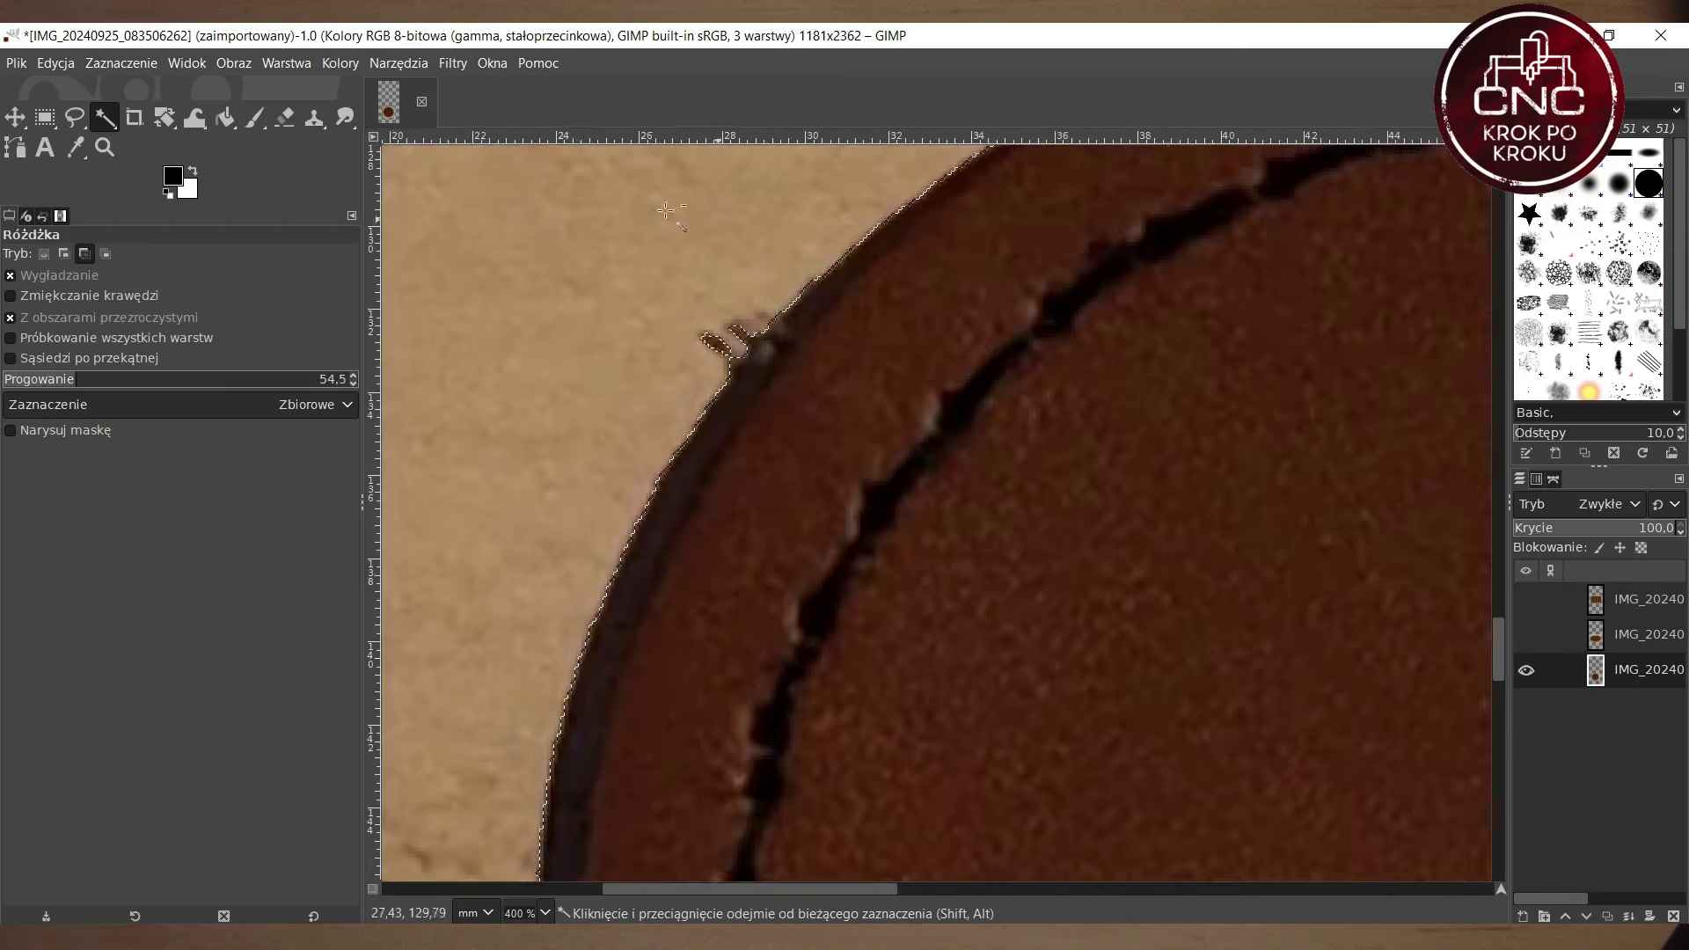
left_click_drag(666, 211, 704, 213)
key("Delete")
scroll(807, 683, "down", 4)
scroll(807, 682, "up", 1)
scroll(806, 682, "down", 1)
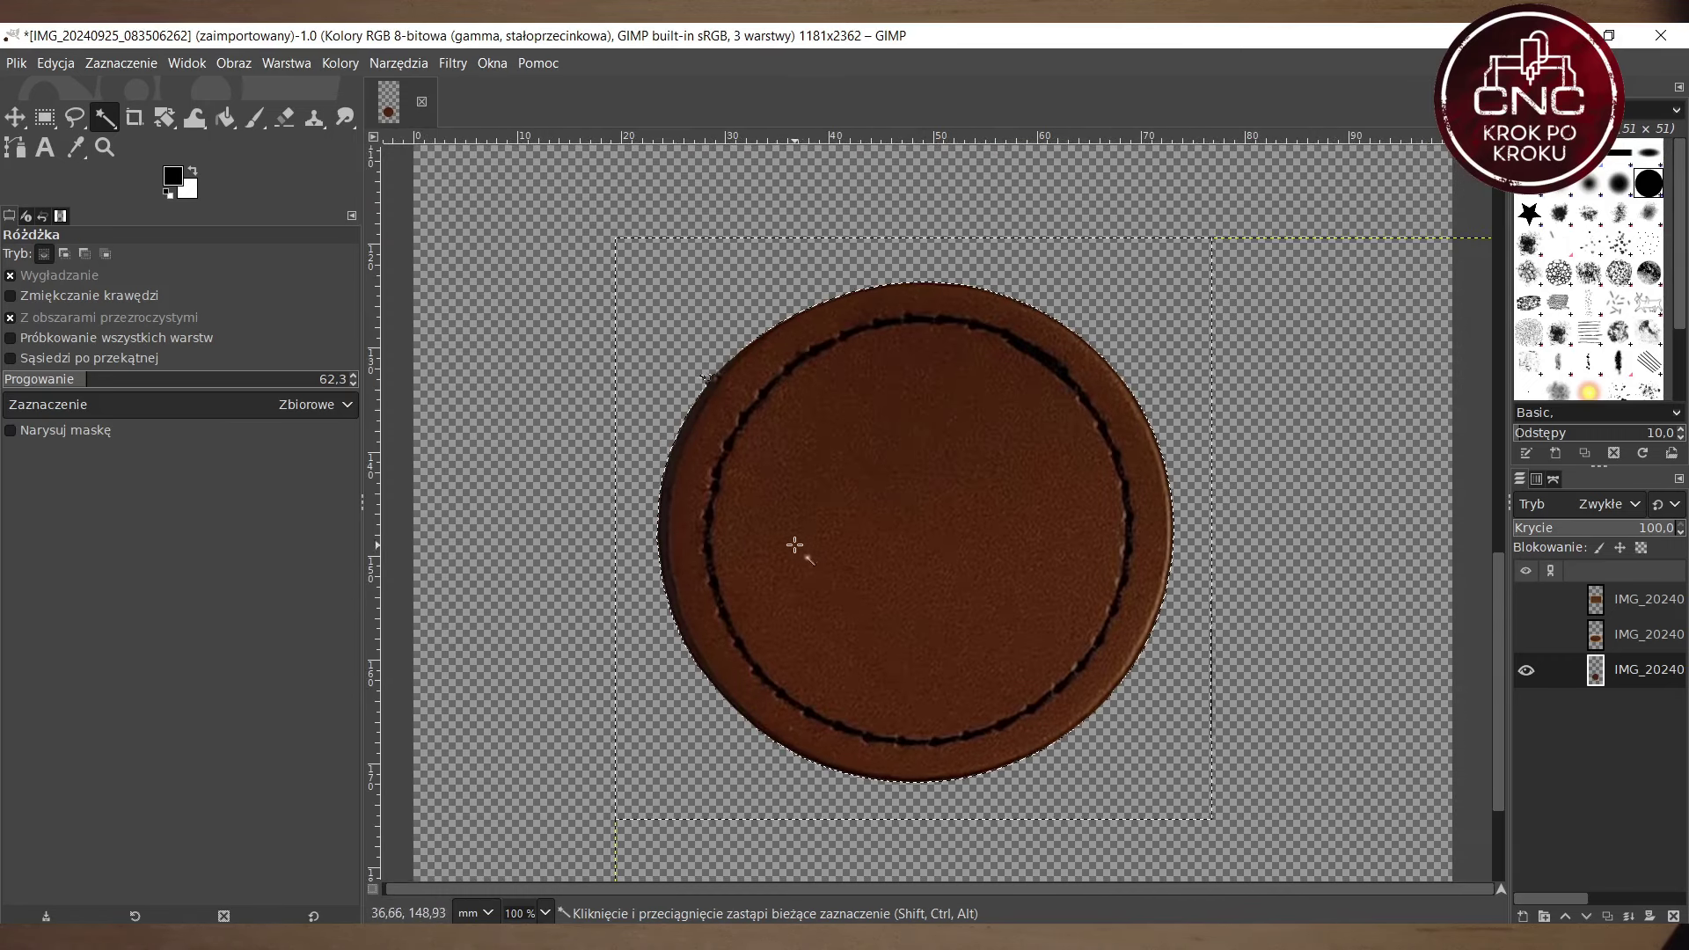
Step: Paint the round patch solid black with a 737 px Hardness 100 brush and move it to the canvas's lower left corner
mouse_move(814, 652)
left_mouse_down()
mouse_move(836, 456)
mouse_move(792, 510)
left_mouse_up()
key("p")
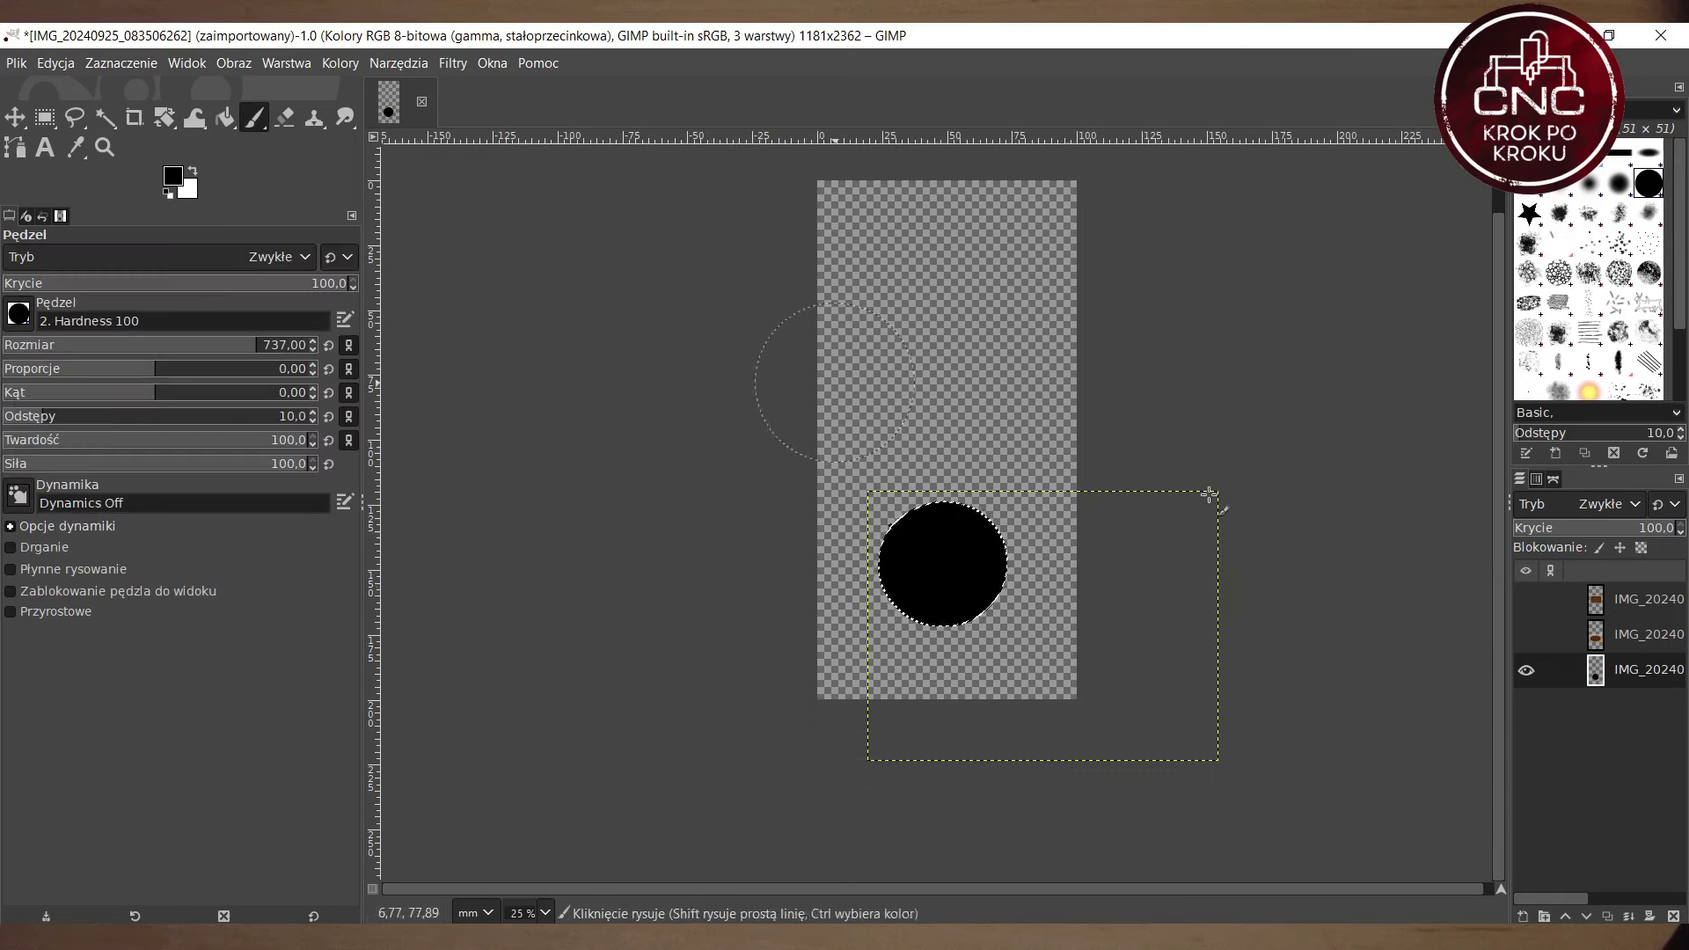
key("m")
left_click_drag(949, 593, 898, 647)
key("1")
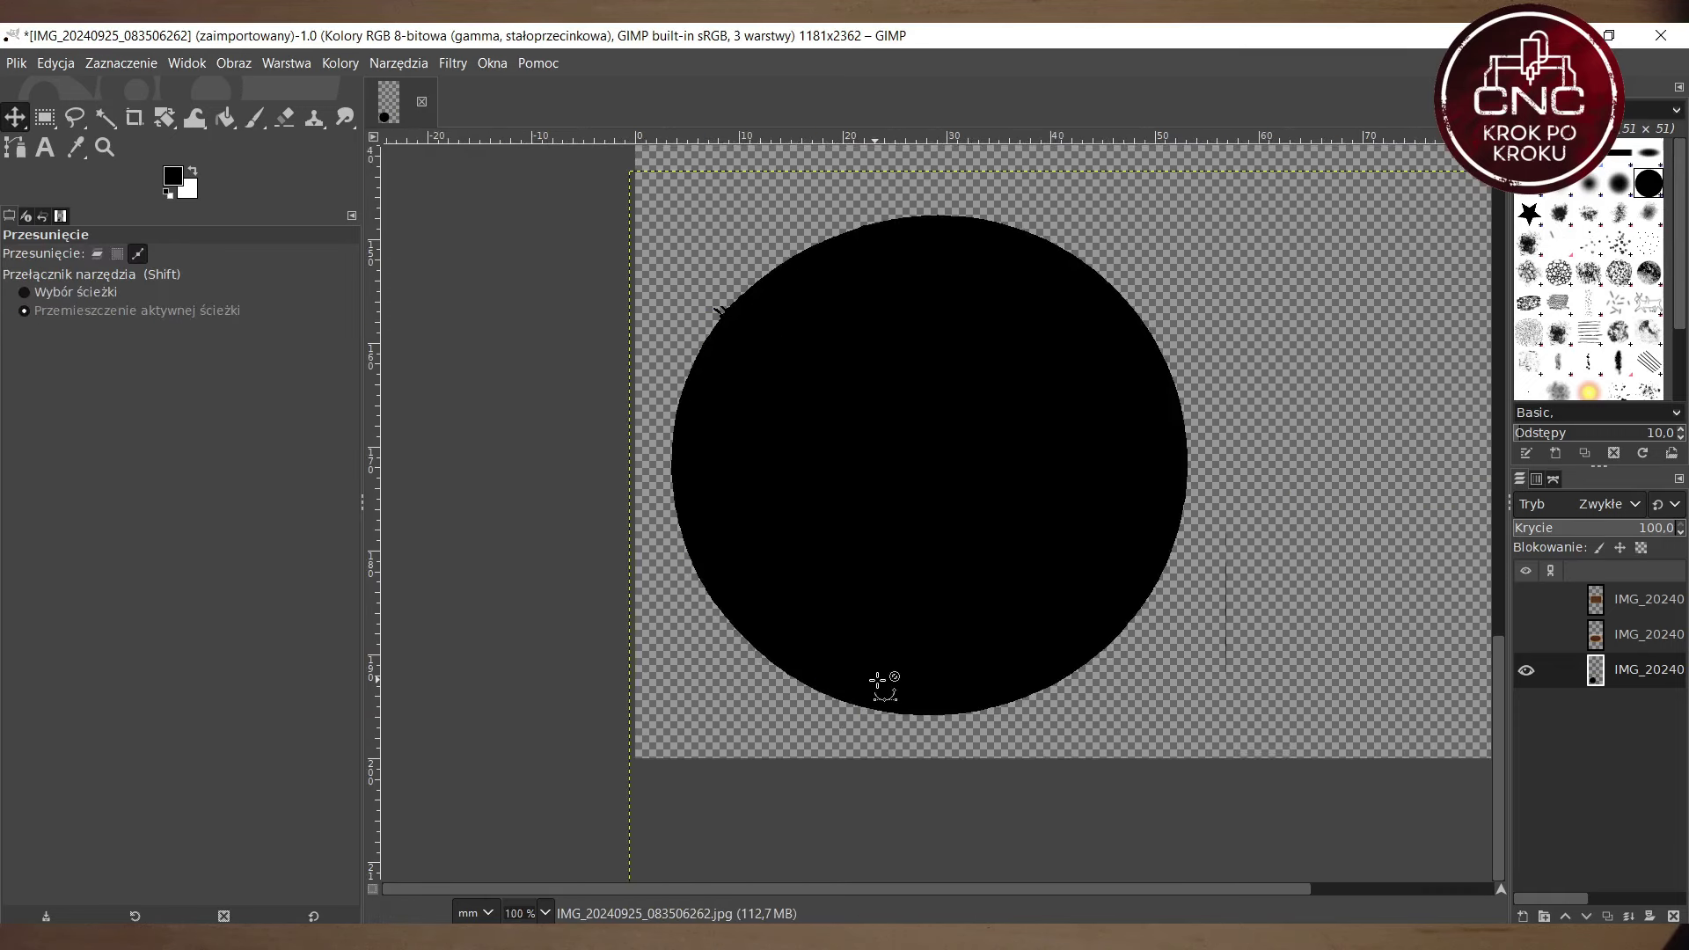
key("2")
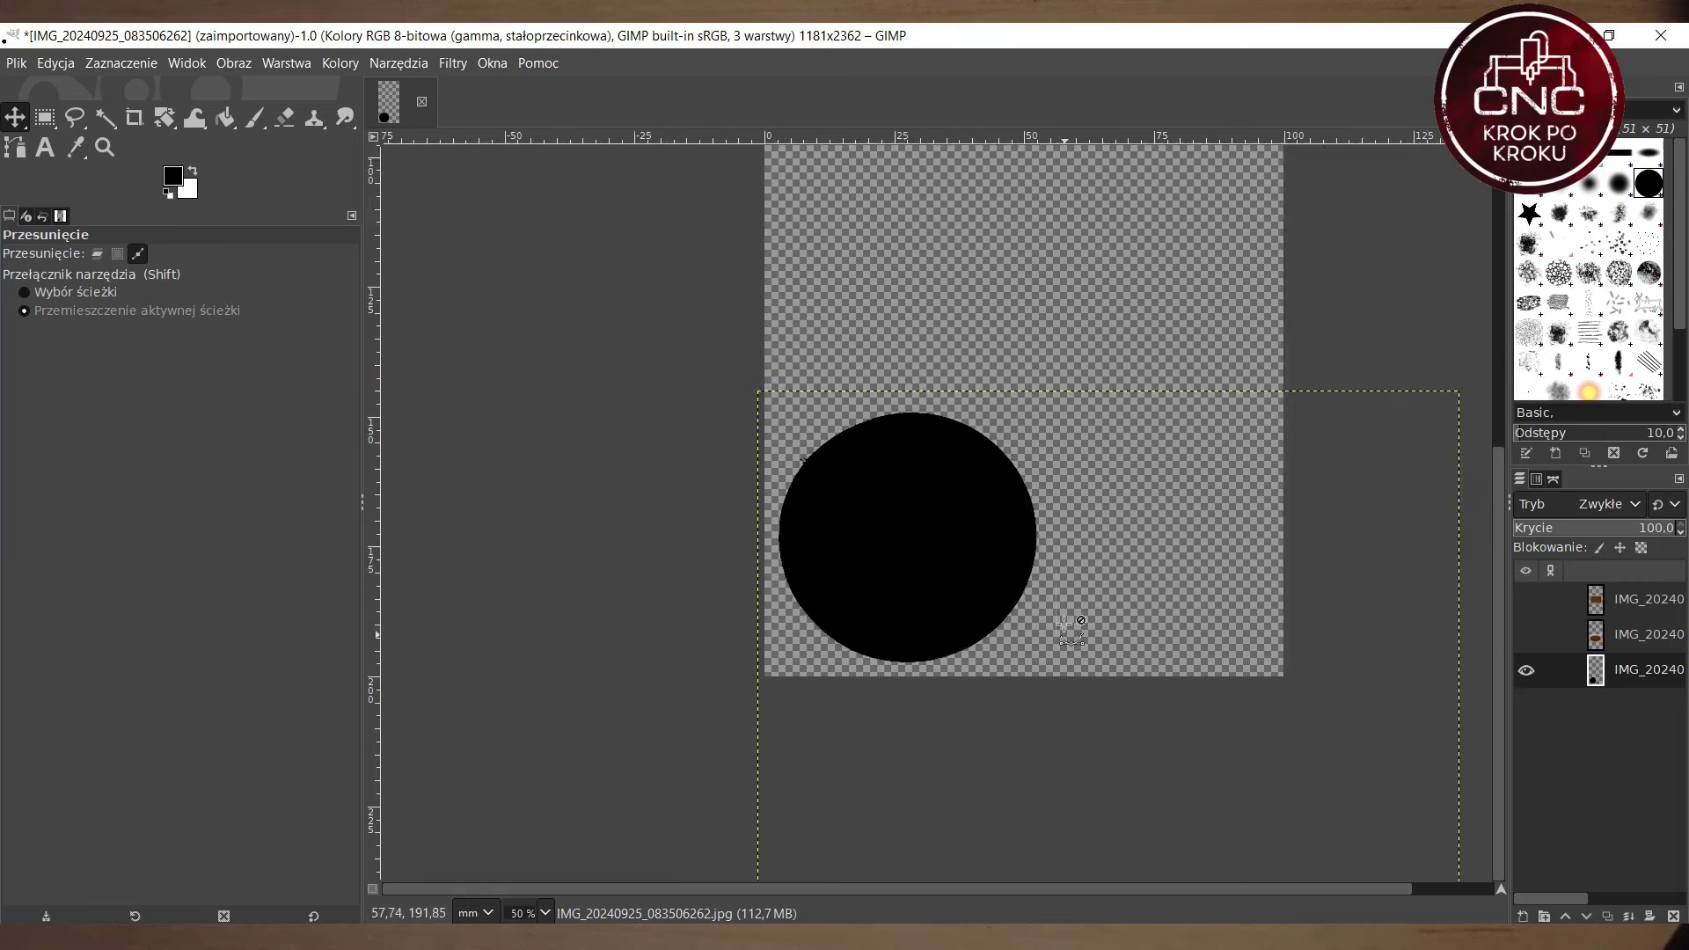
Step: Make the oval and rectangular patches upright black shapes, duplicate each patch, and arrange the pairs in three rows filling the canvas
key("shift+f")
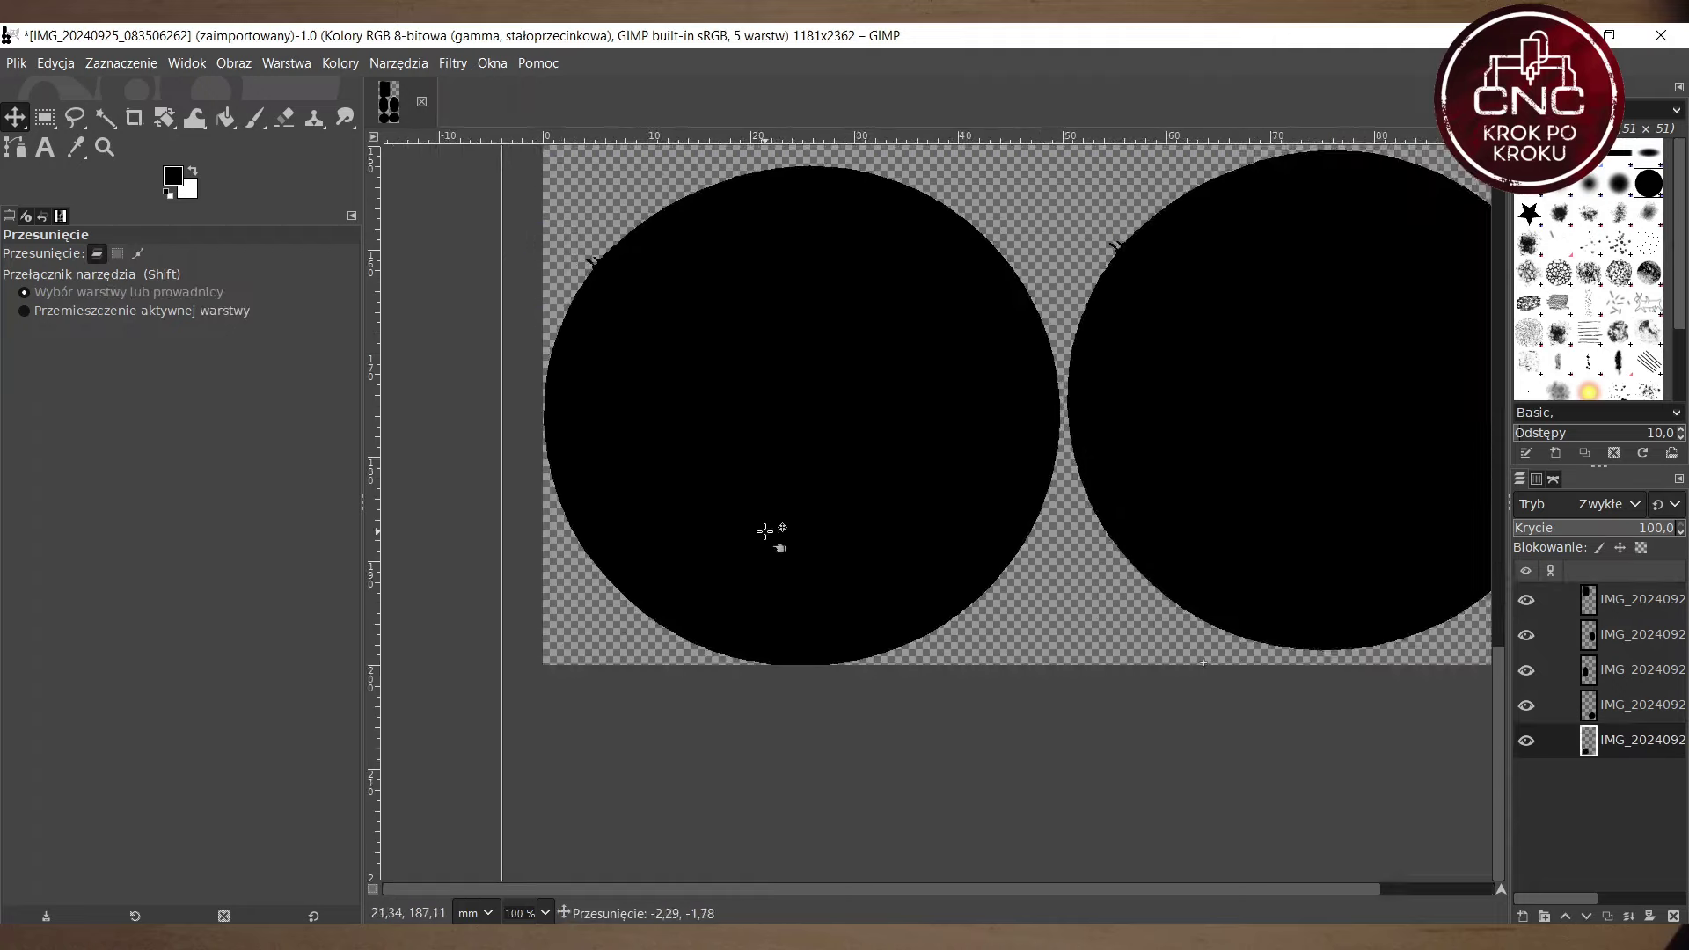
key("shift+ctrl+d")
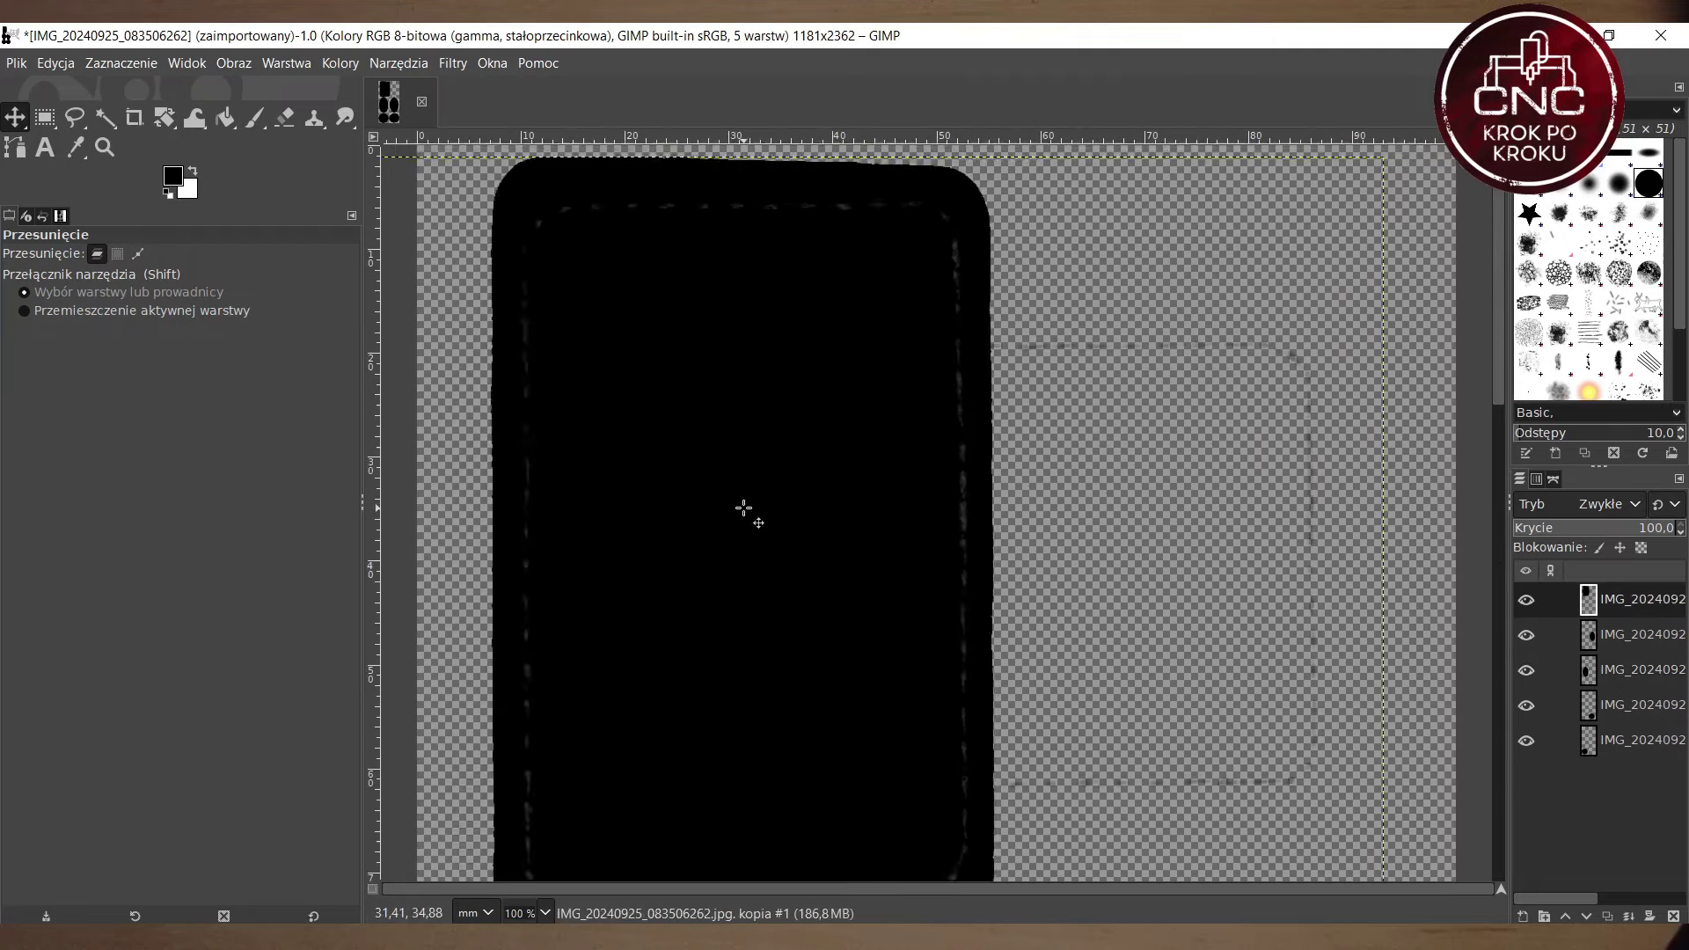
scroll(1124, 434, "down", 5)
scroll(595, 445, "up", 1)
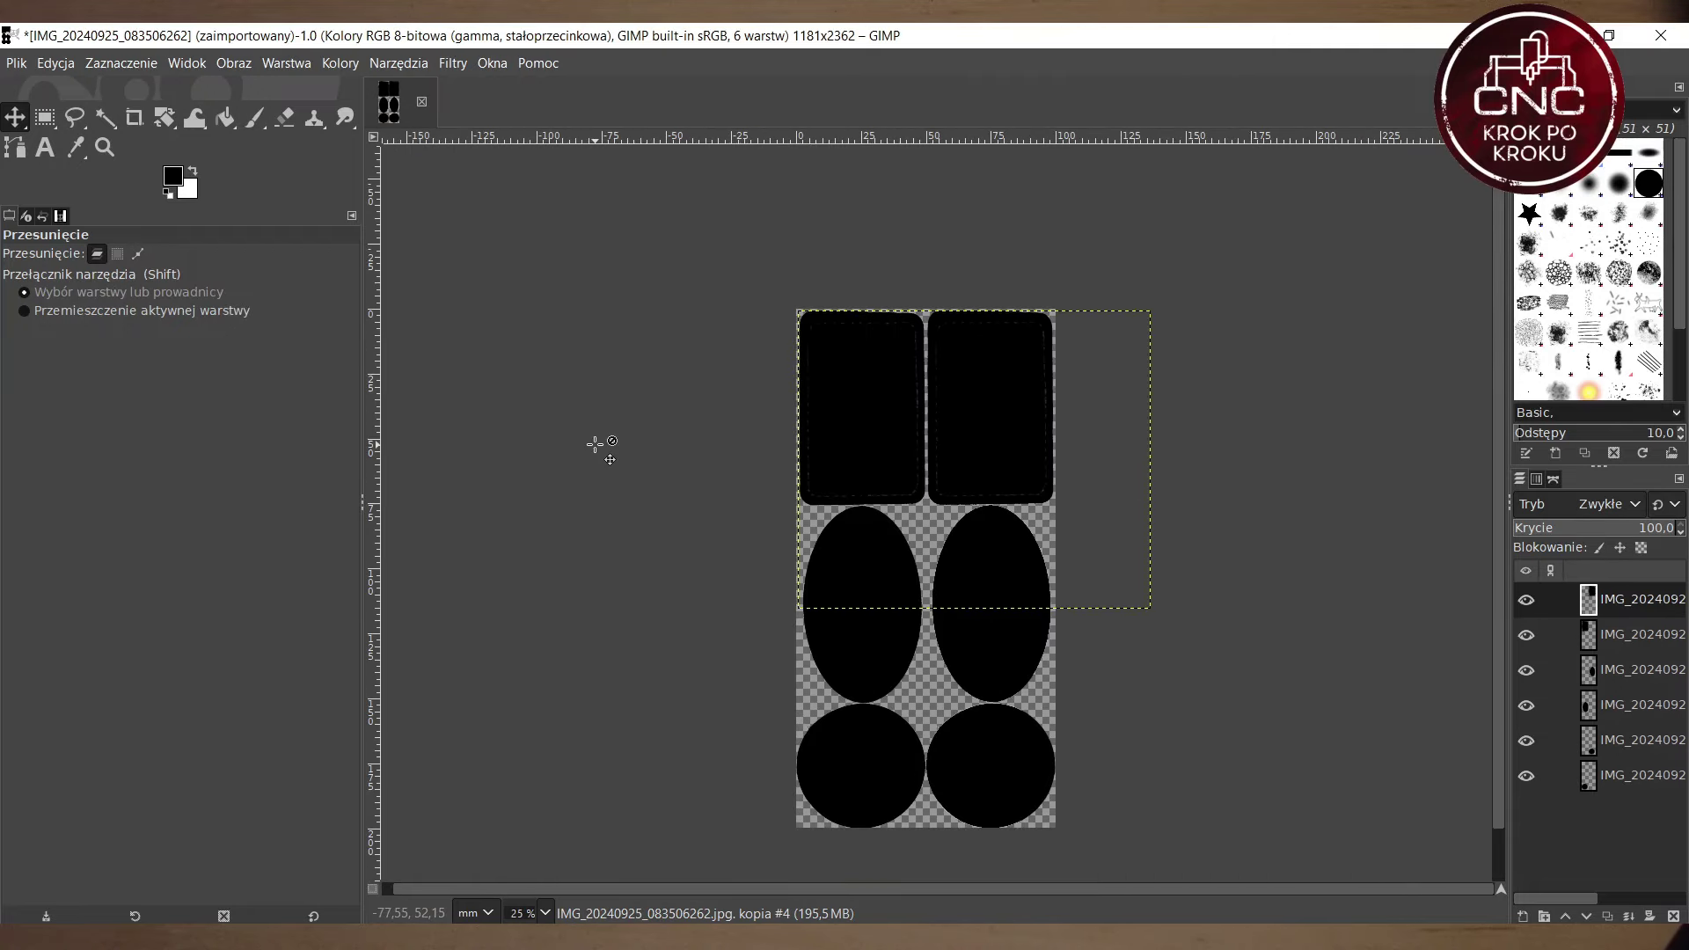
right_click(1611, 607)
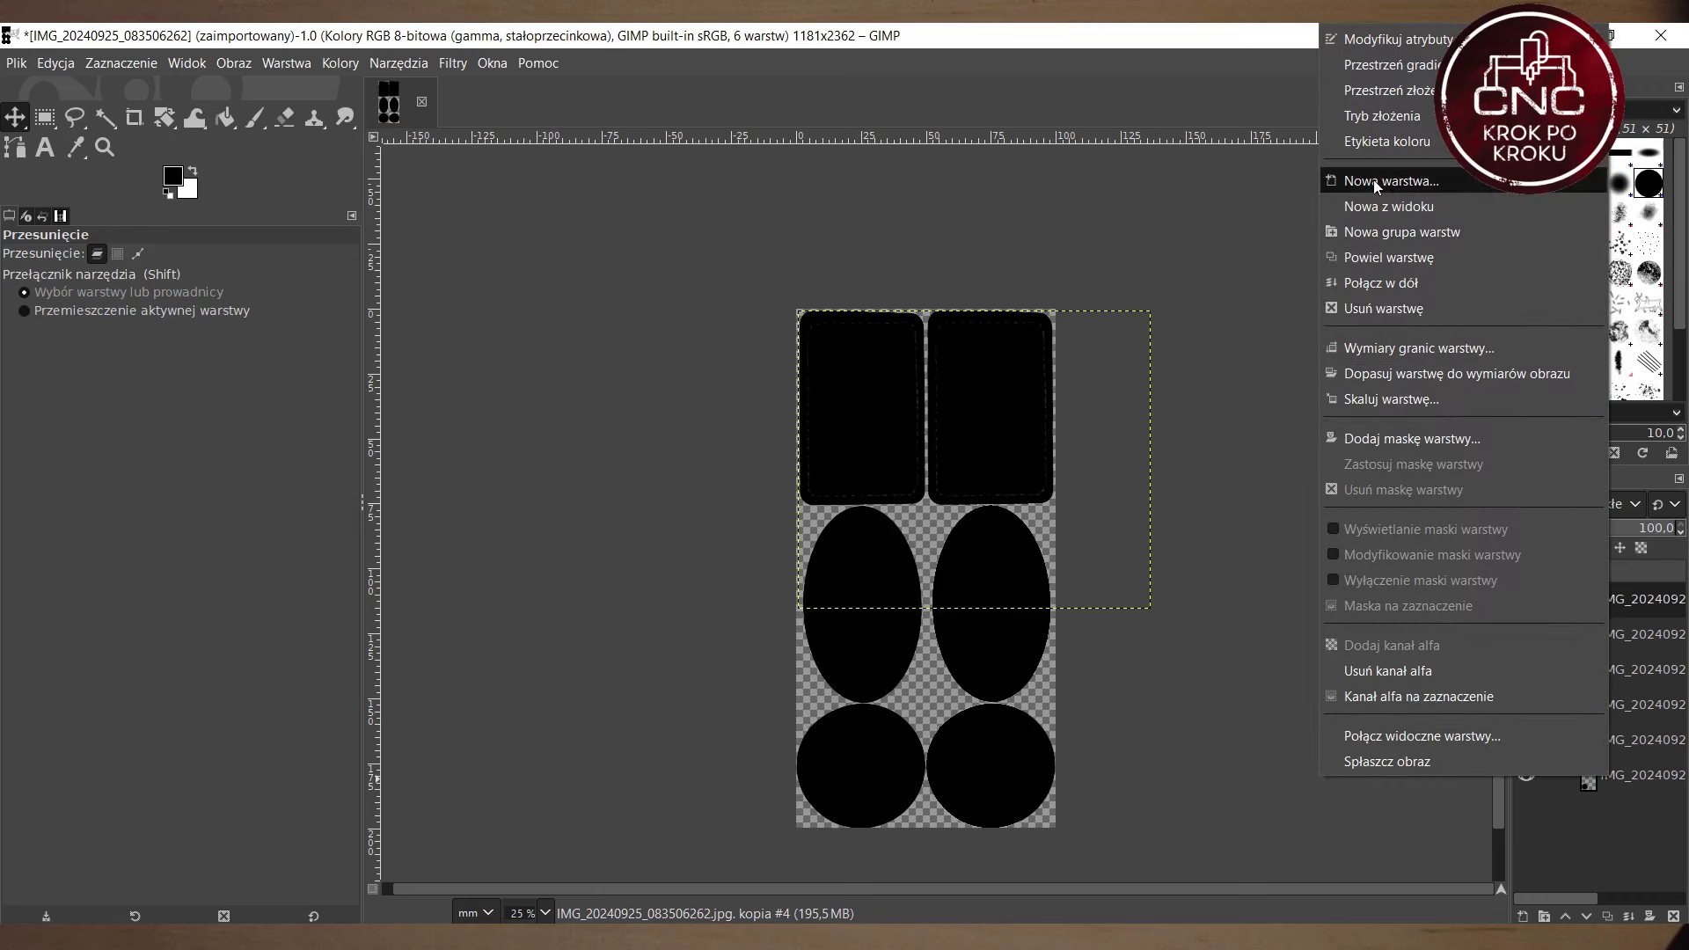
key("Escape")
key("shift+ctrl+n")
key("Escape")
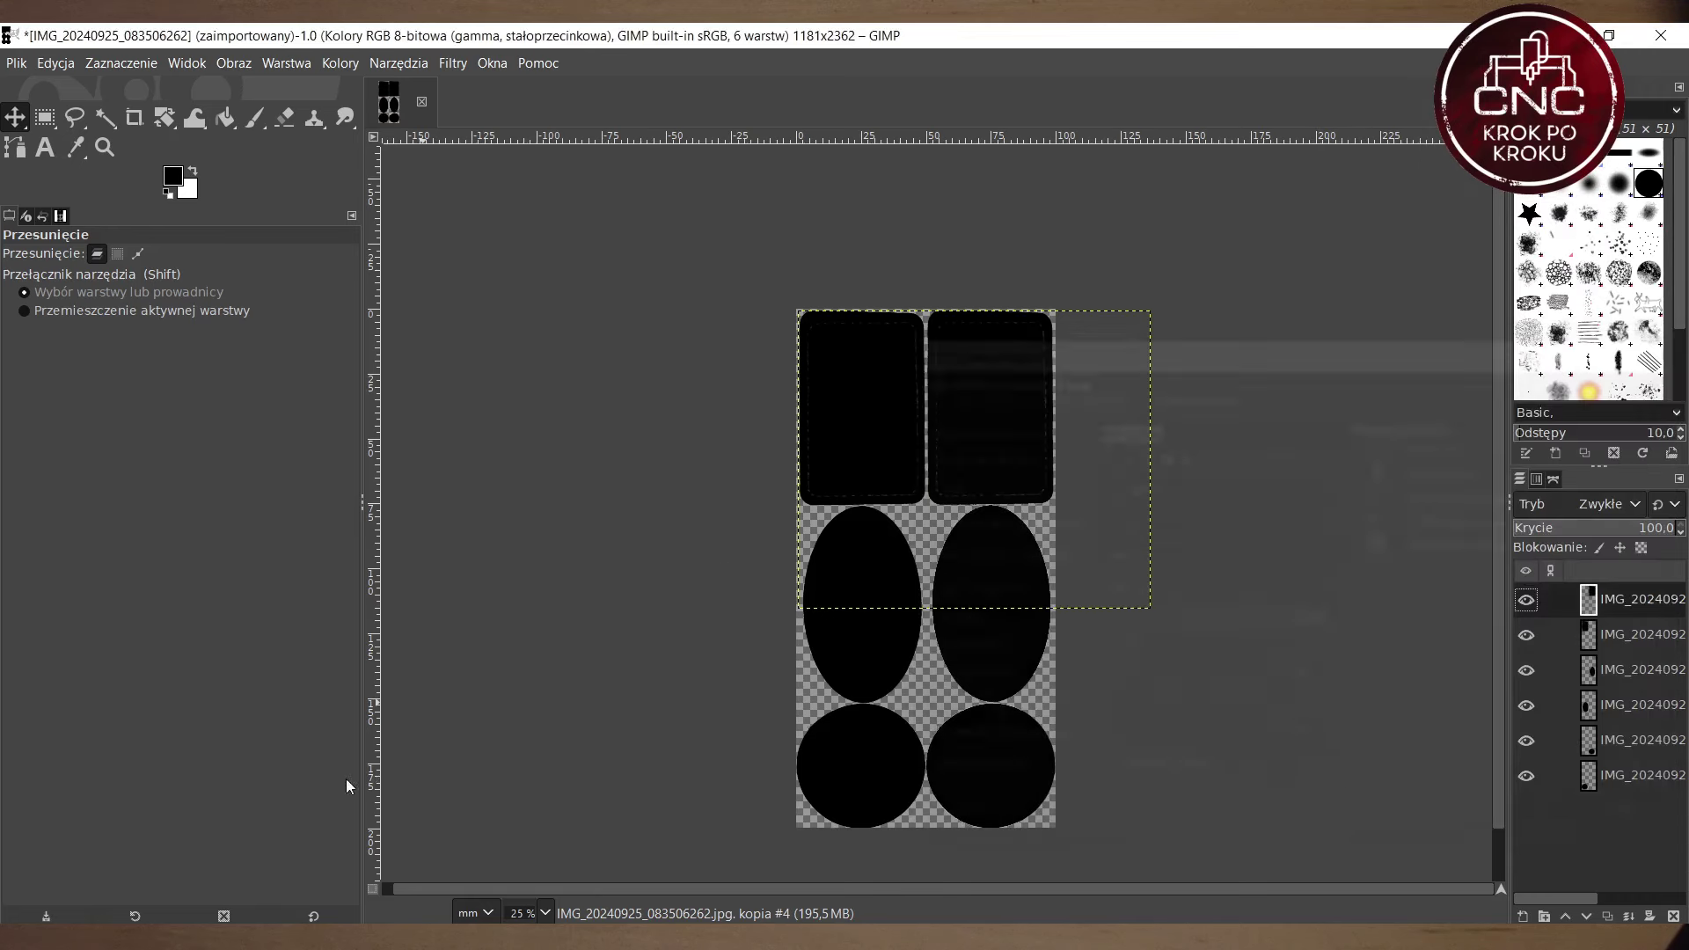
Step: Import the smart roadster coupe and front5 images from the Pobrane folder as layers, converting front5 to the built-in sRGB profile
key("alt+Tab")
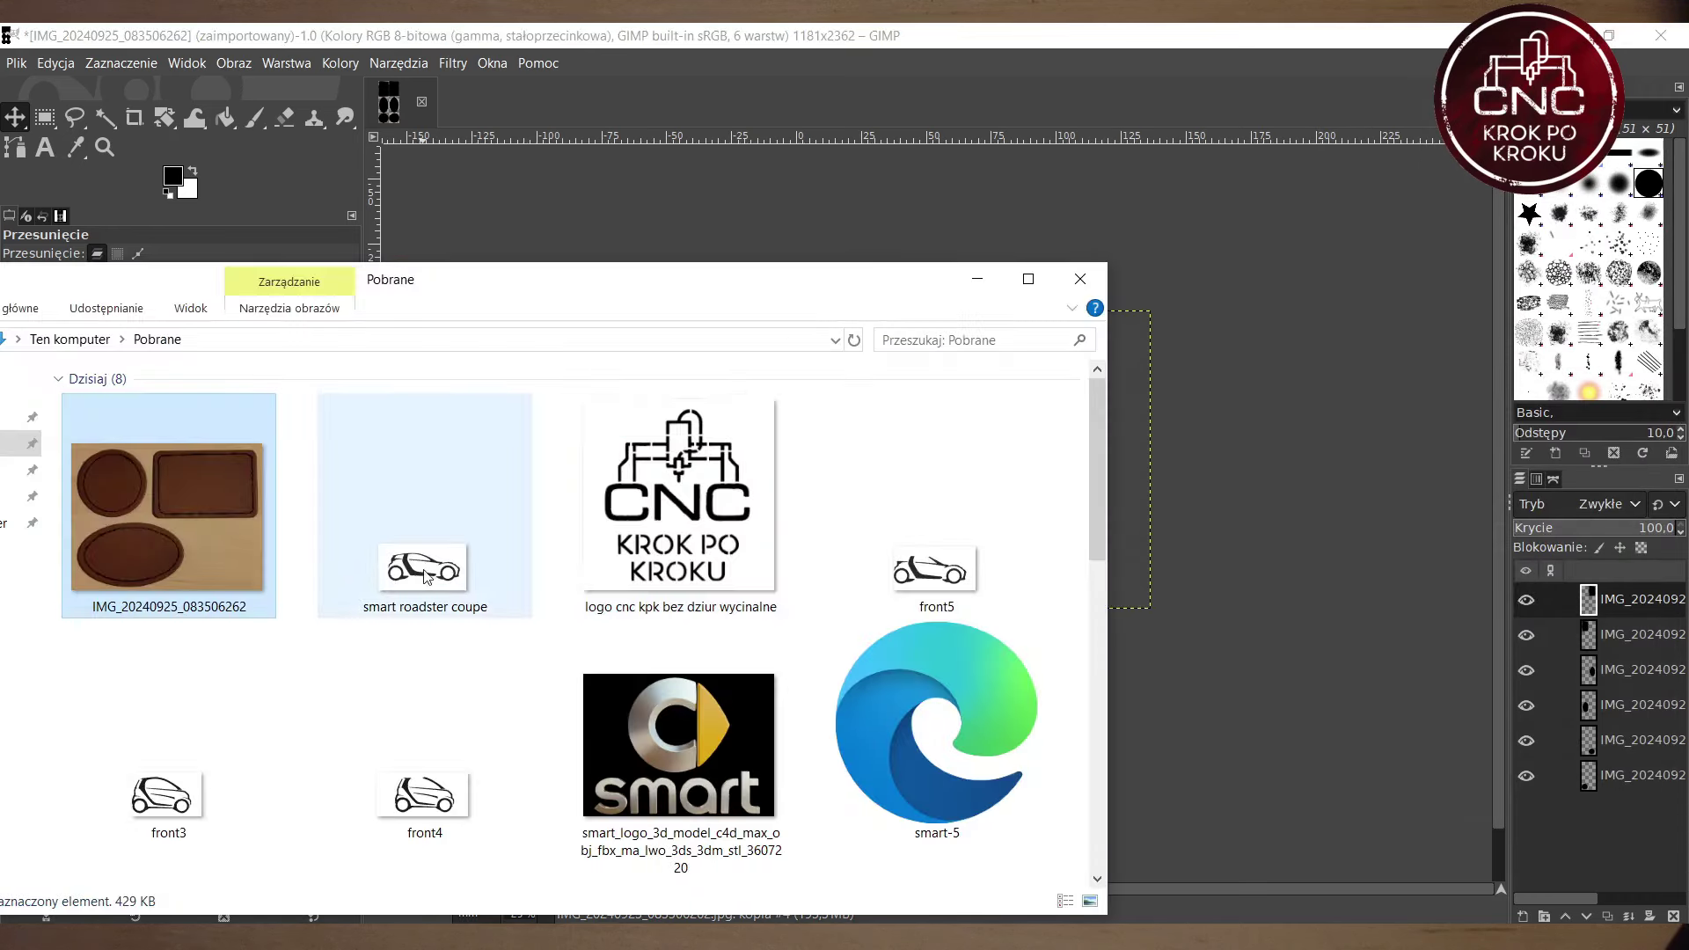
left_click_drag(430, 576, 1289, 486)
left_click_drag(1135, 539, 1132, 540)
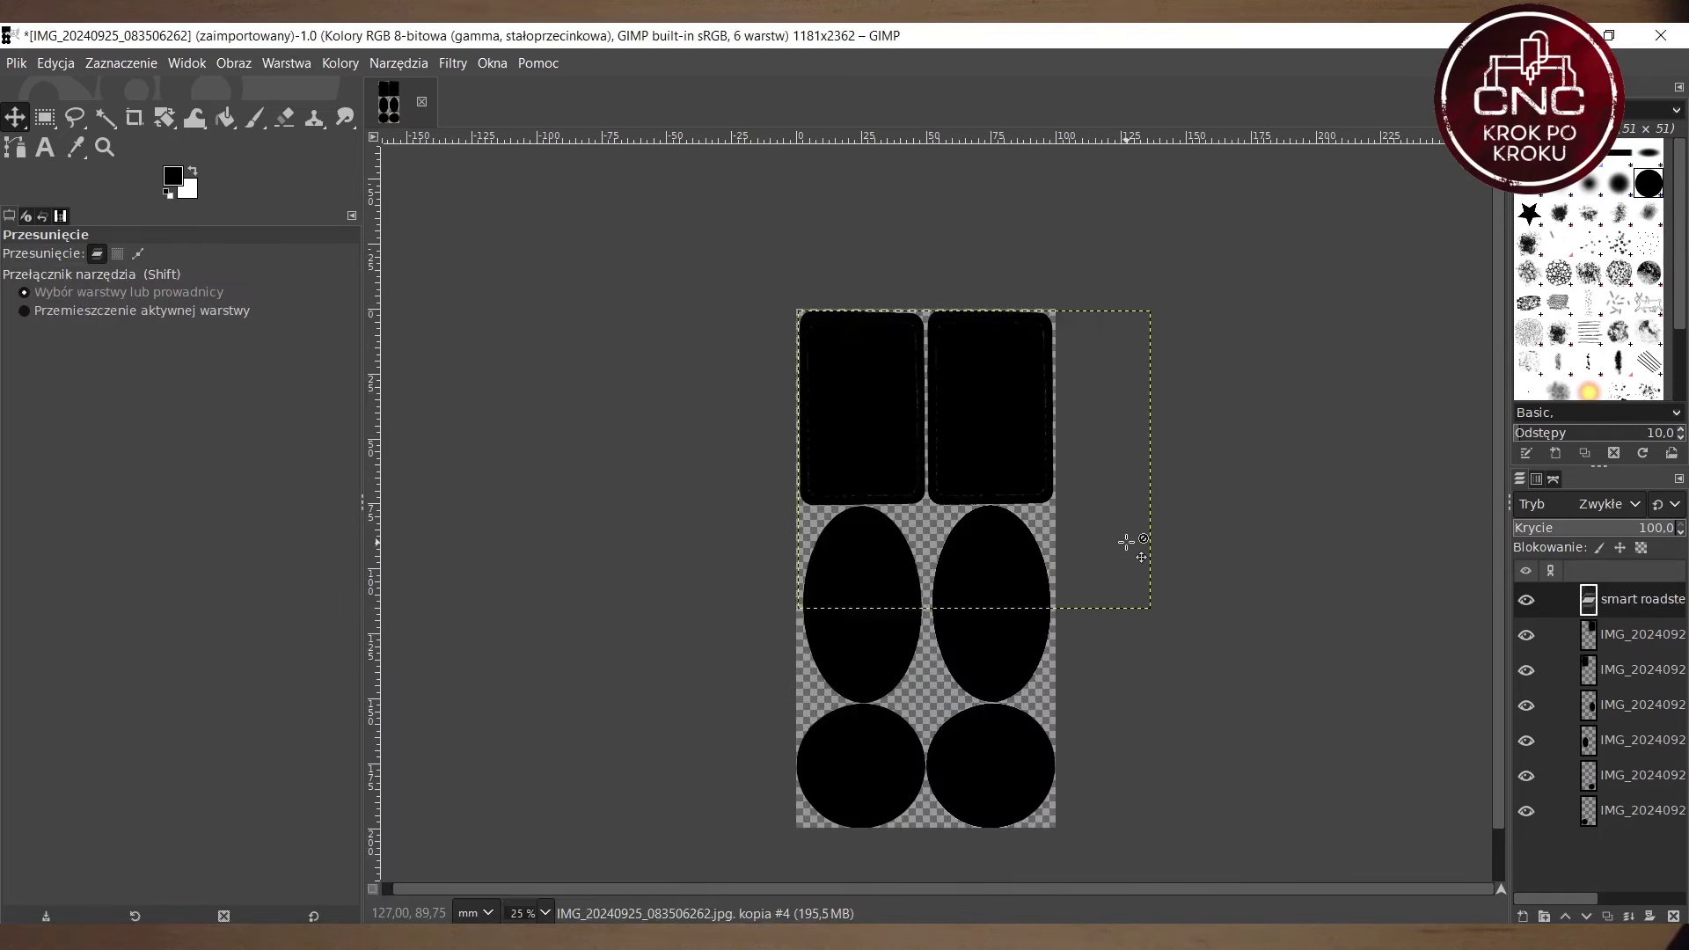
key("alt+Tab")
left_click_drag(901, 560, 1187, 558)
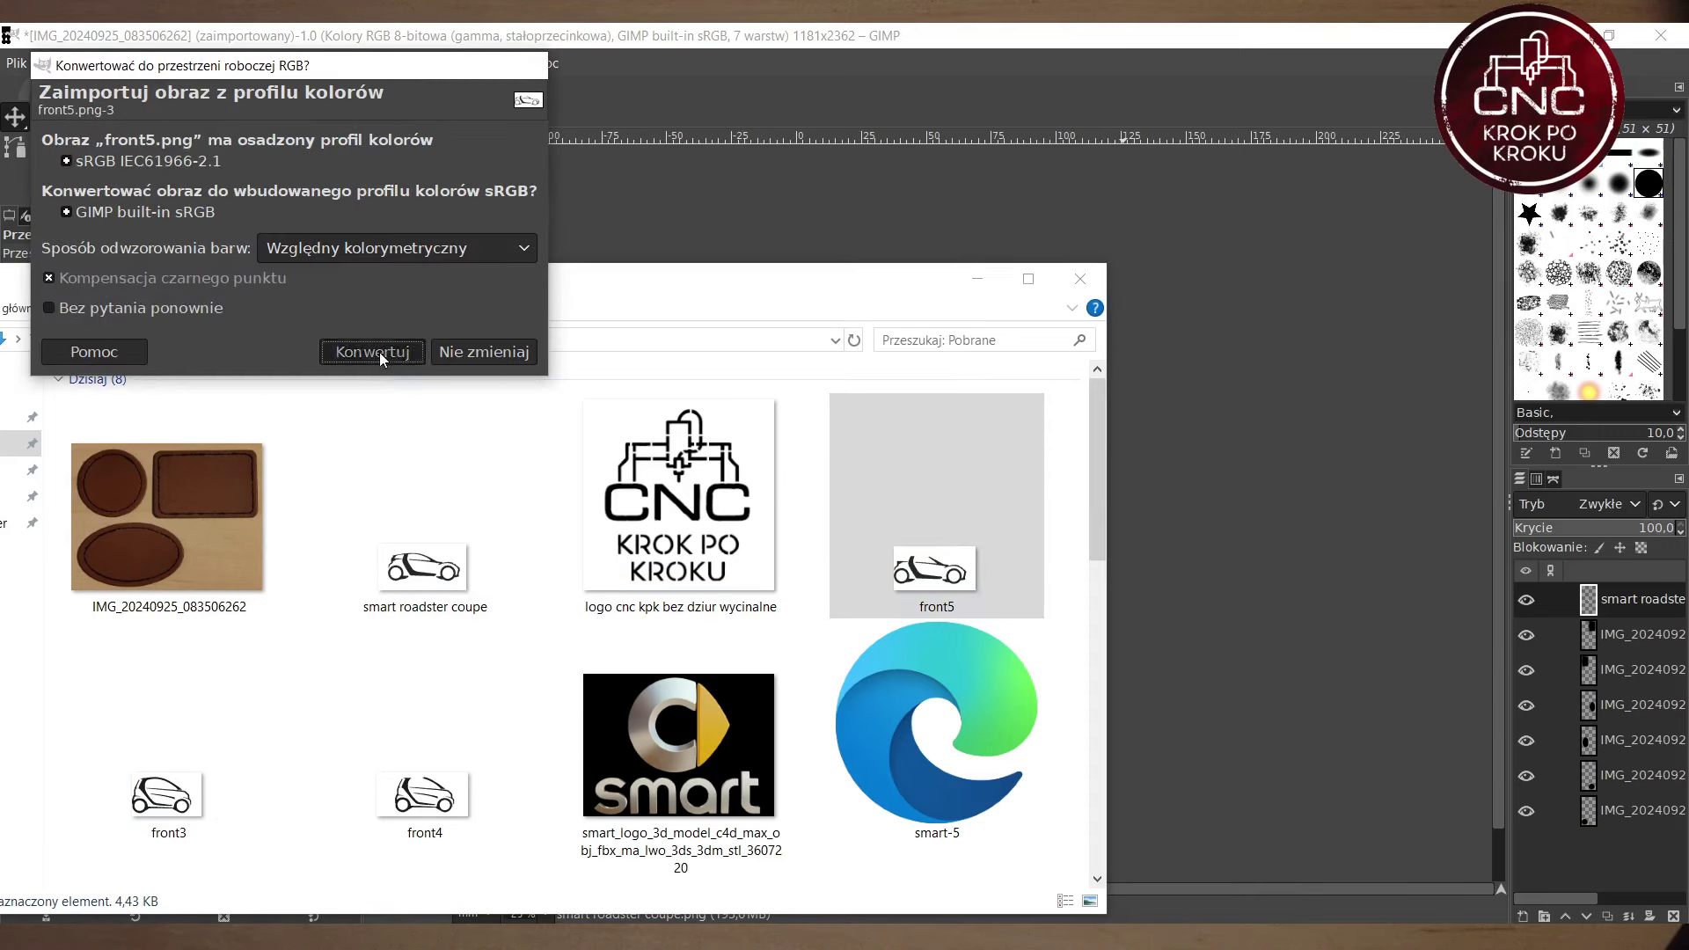
left_click(373, 352)
Step: Import the front3, front4 and smart_logo_3d_model images from the Pobrane folder as new layers
key("alt+Tab")
left_click_drag(161, 803, 1363, 660)
key("alt+Tab")
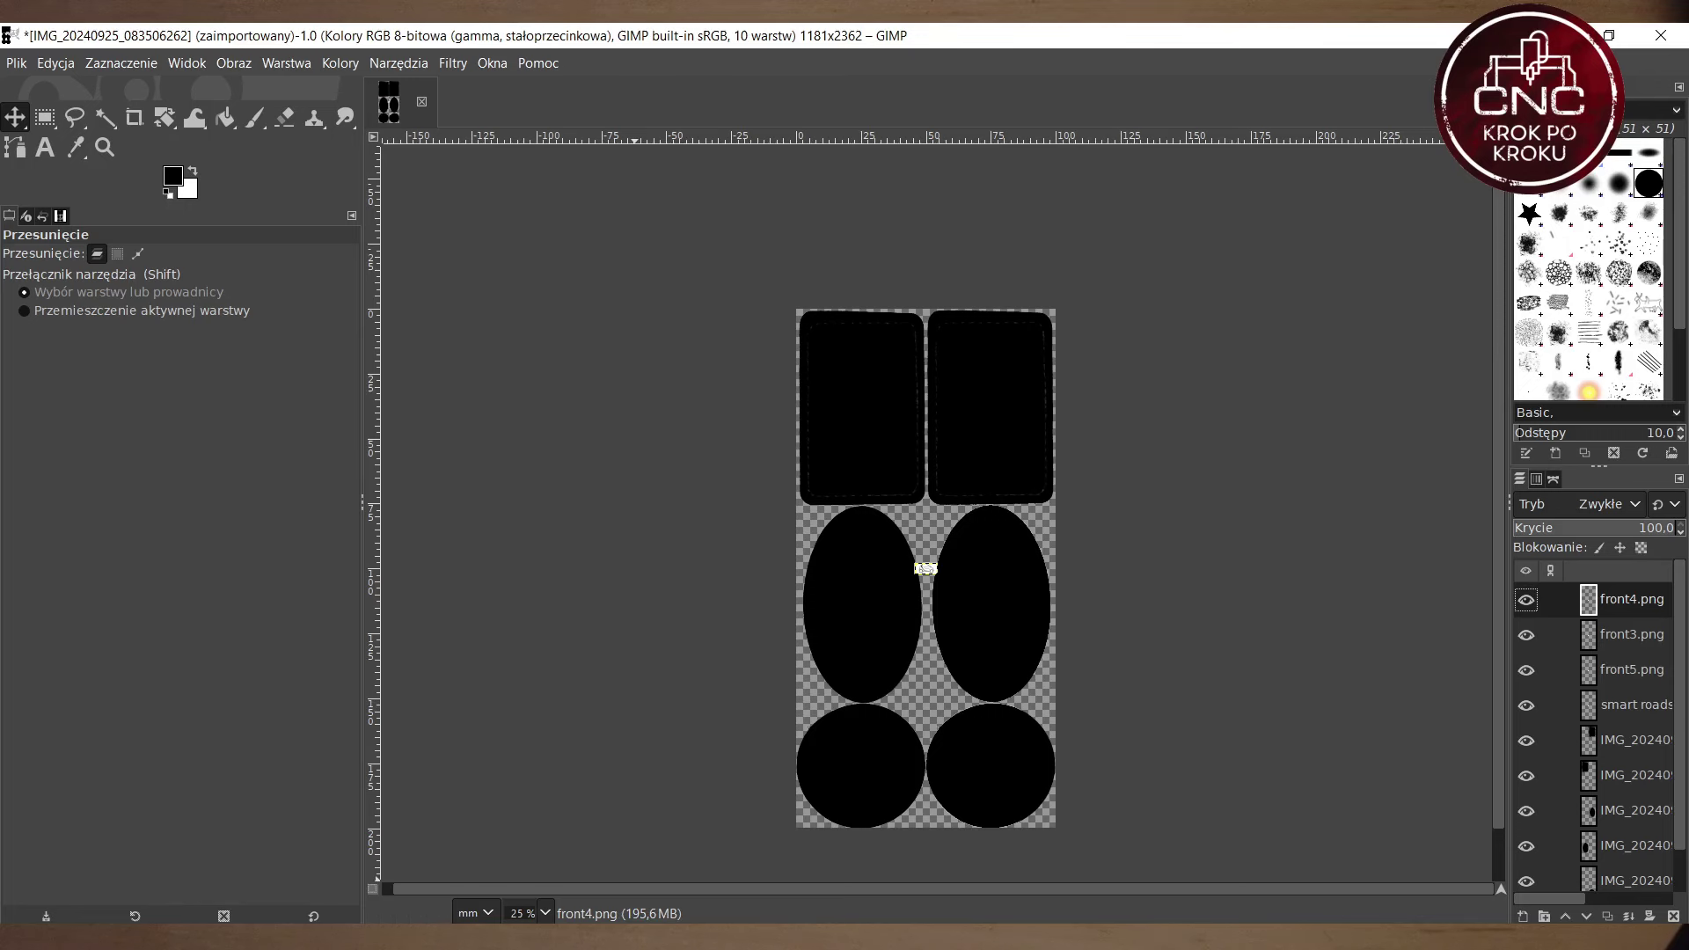
key("alt+Tab")
left_click_drag(648, 731, 1358, 554)
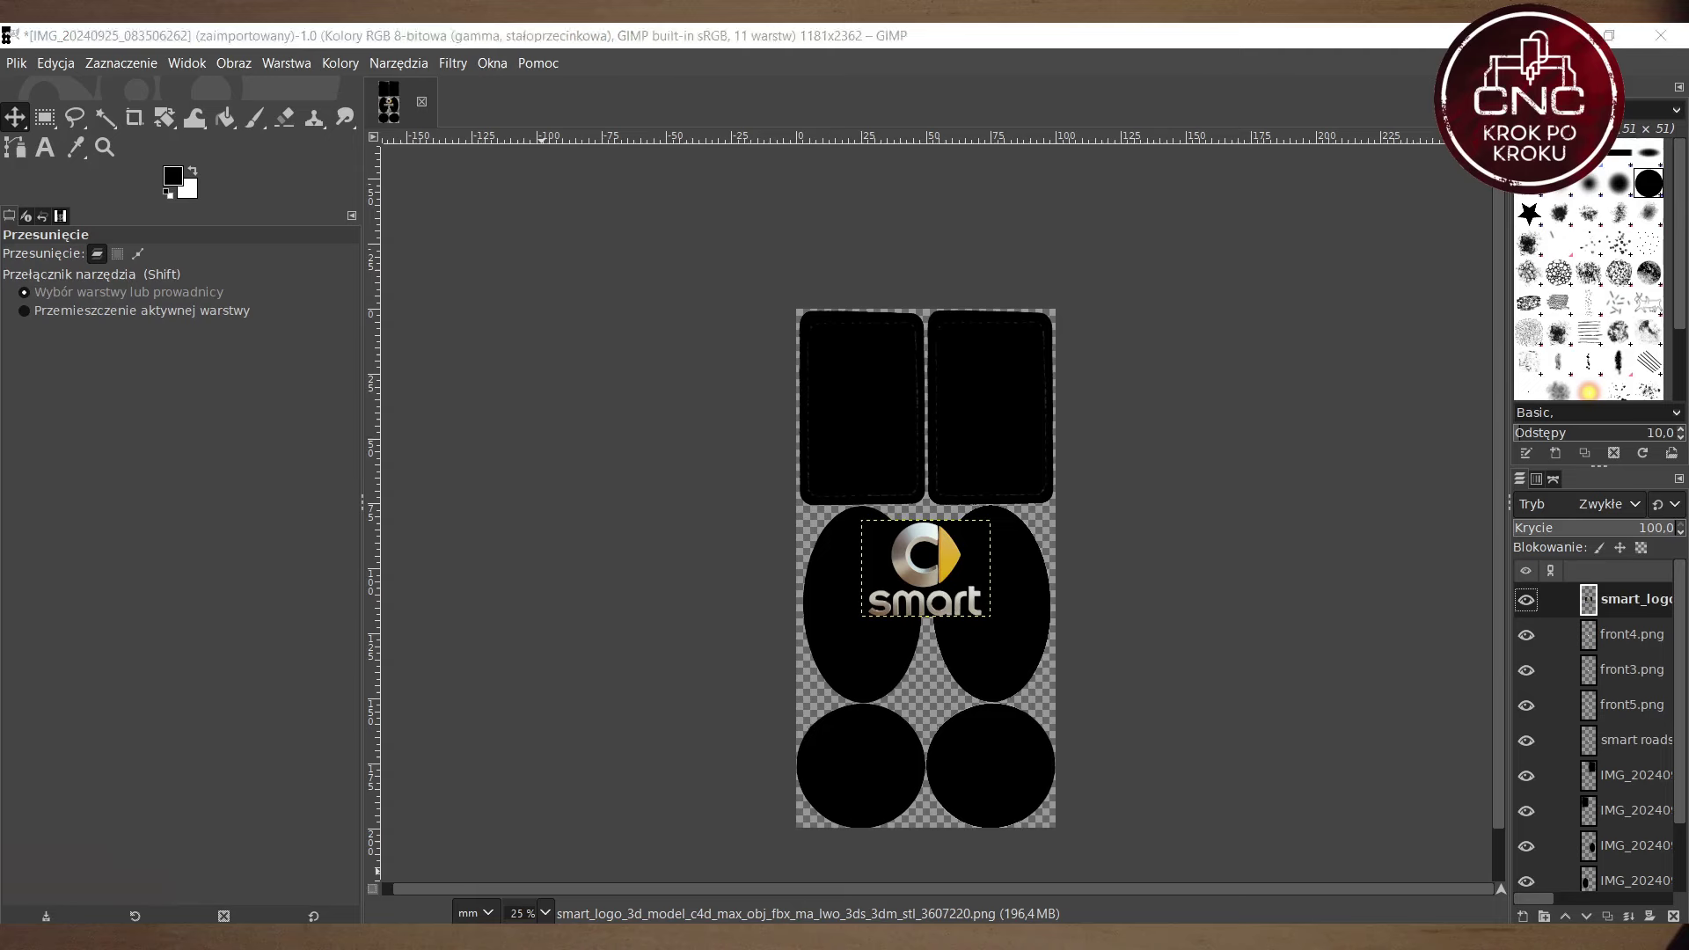
Step: Import the smart-5 SVG as a layer rendered at 2500 × 865 px and 90 px/in, and minimise the folder window
key("alt+Tab")
left_click_drag(1004, 689, 1219, 547)
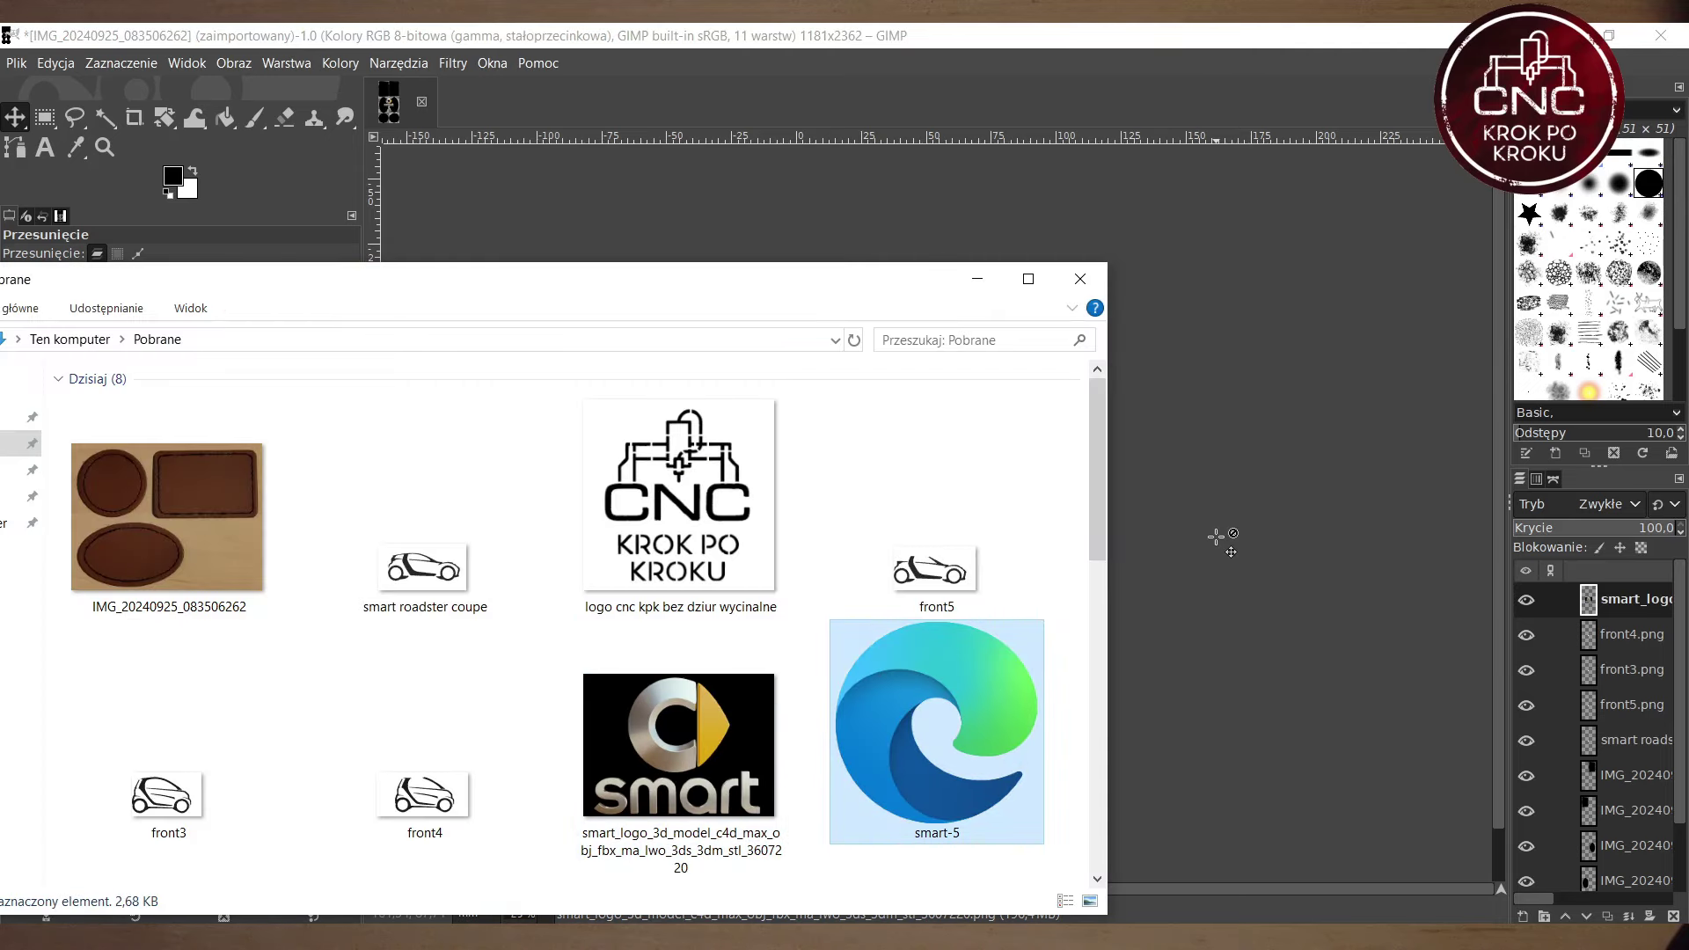
left_click_drag(1132, 508, 1135, 508)
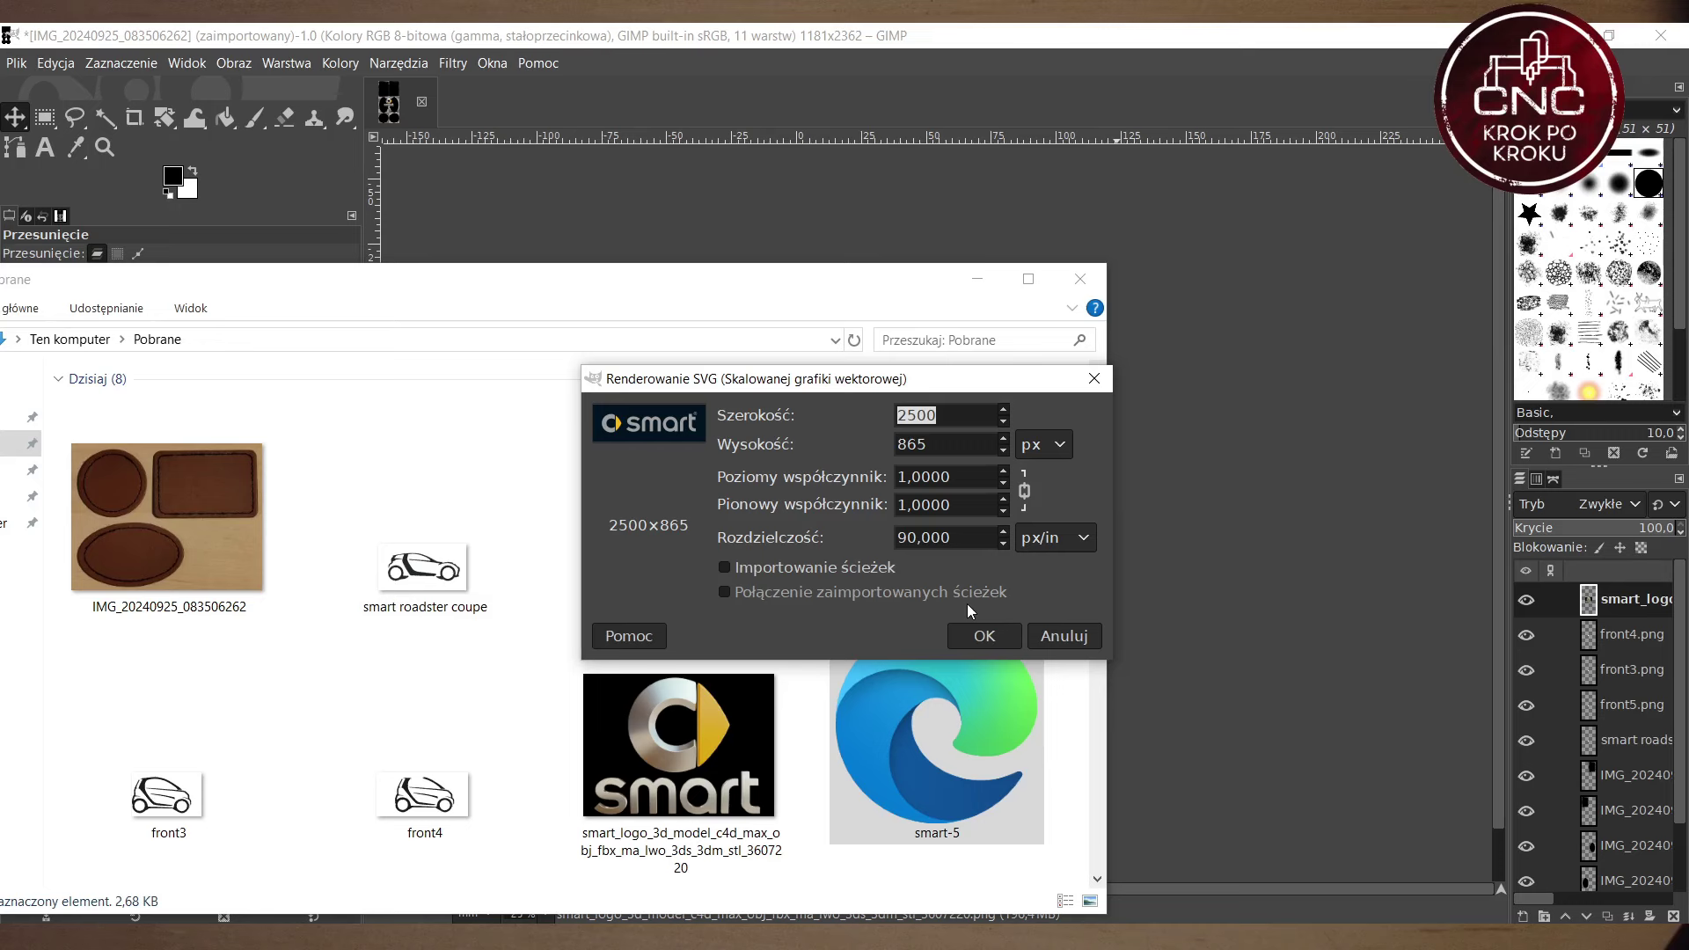
left_click(975, 633)
left_click(976, 279)
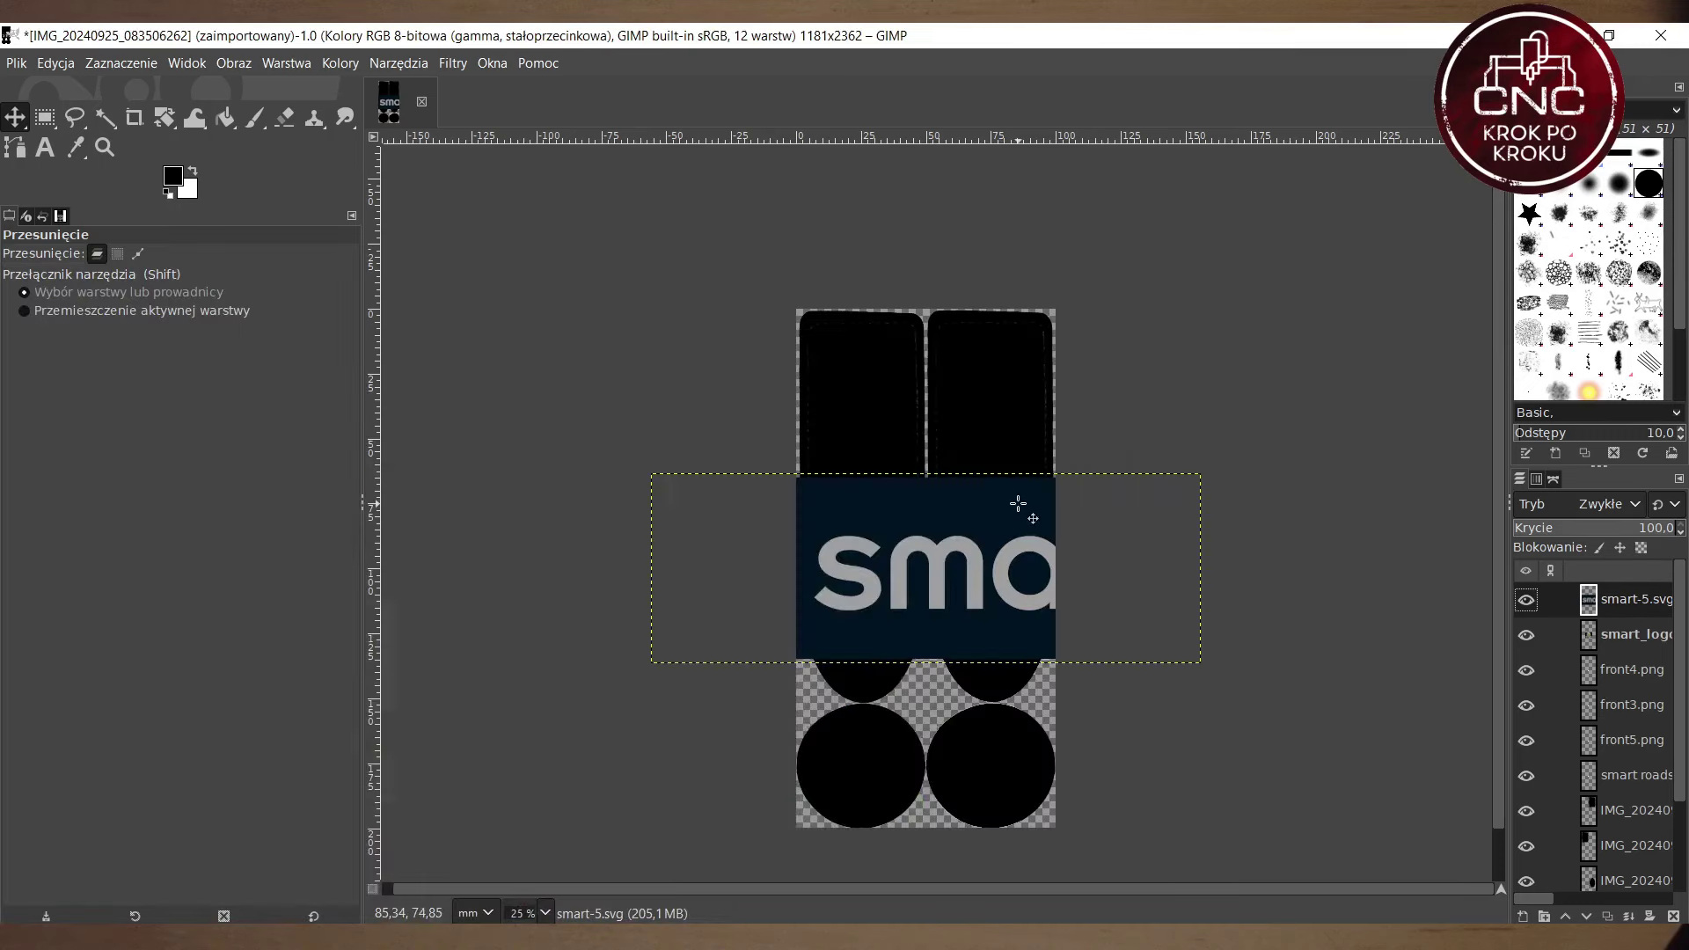
Step: Hide all the imported graphics except the smart roadster coupe layer and make that layer active
left_click(1526, 599)
left_click(1526, 634)
left_click(1526, 685)
left_click(1526, 708)
left_click(1626, 788)
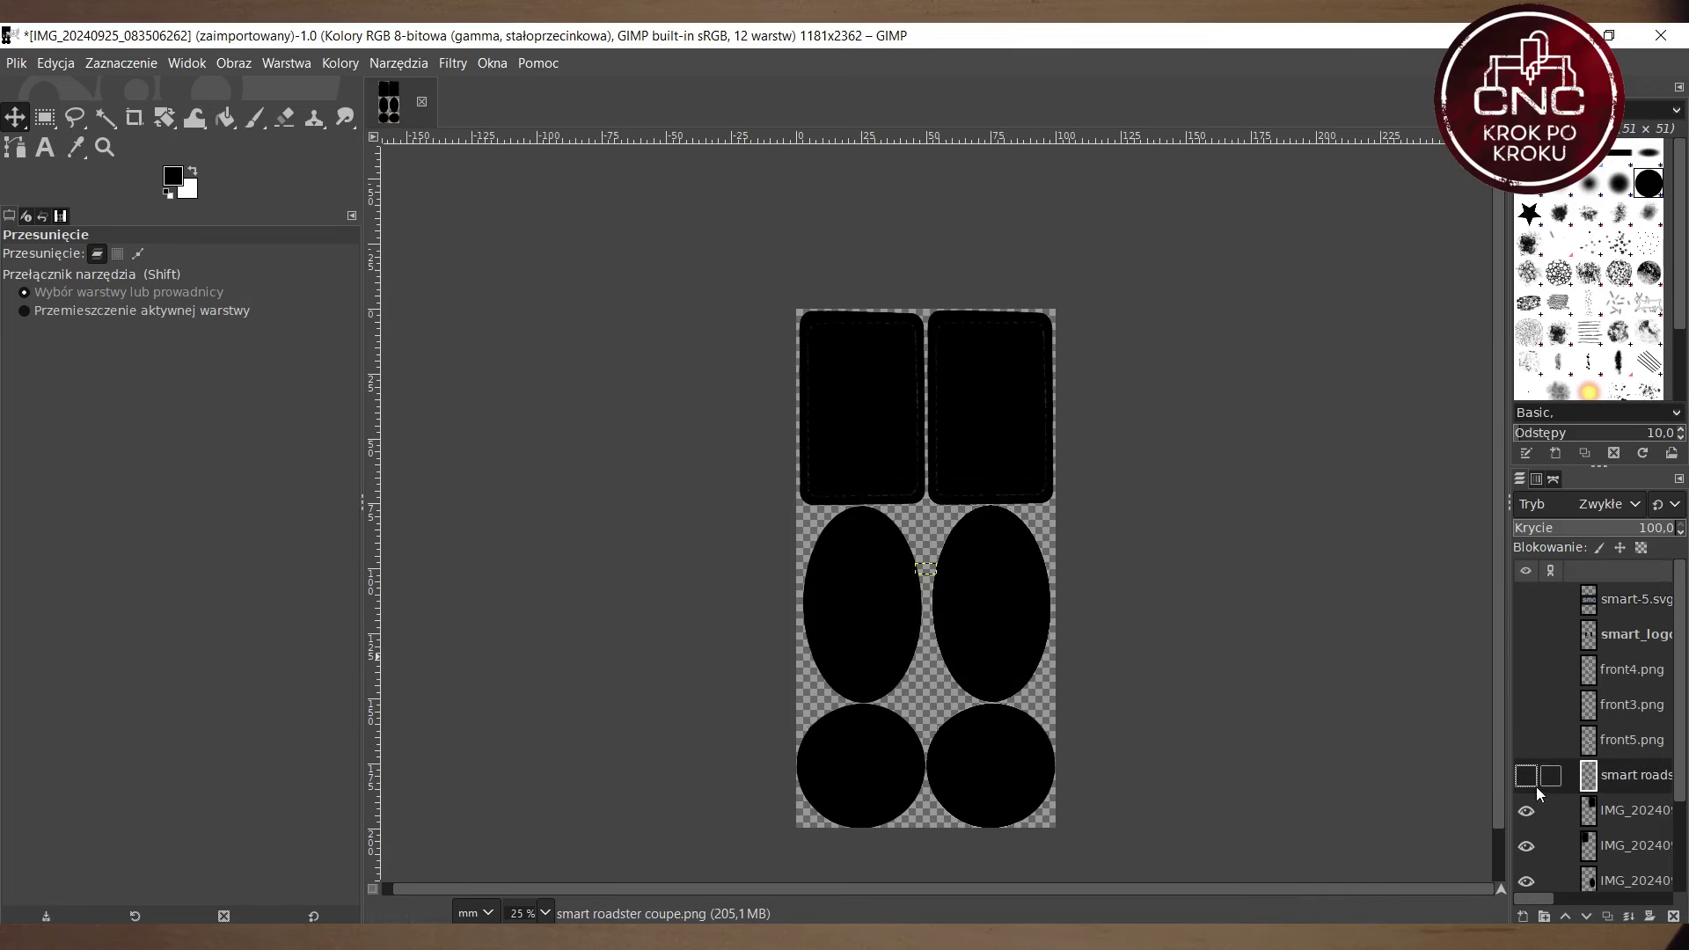
key("1")
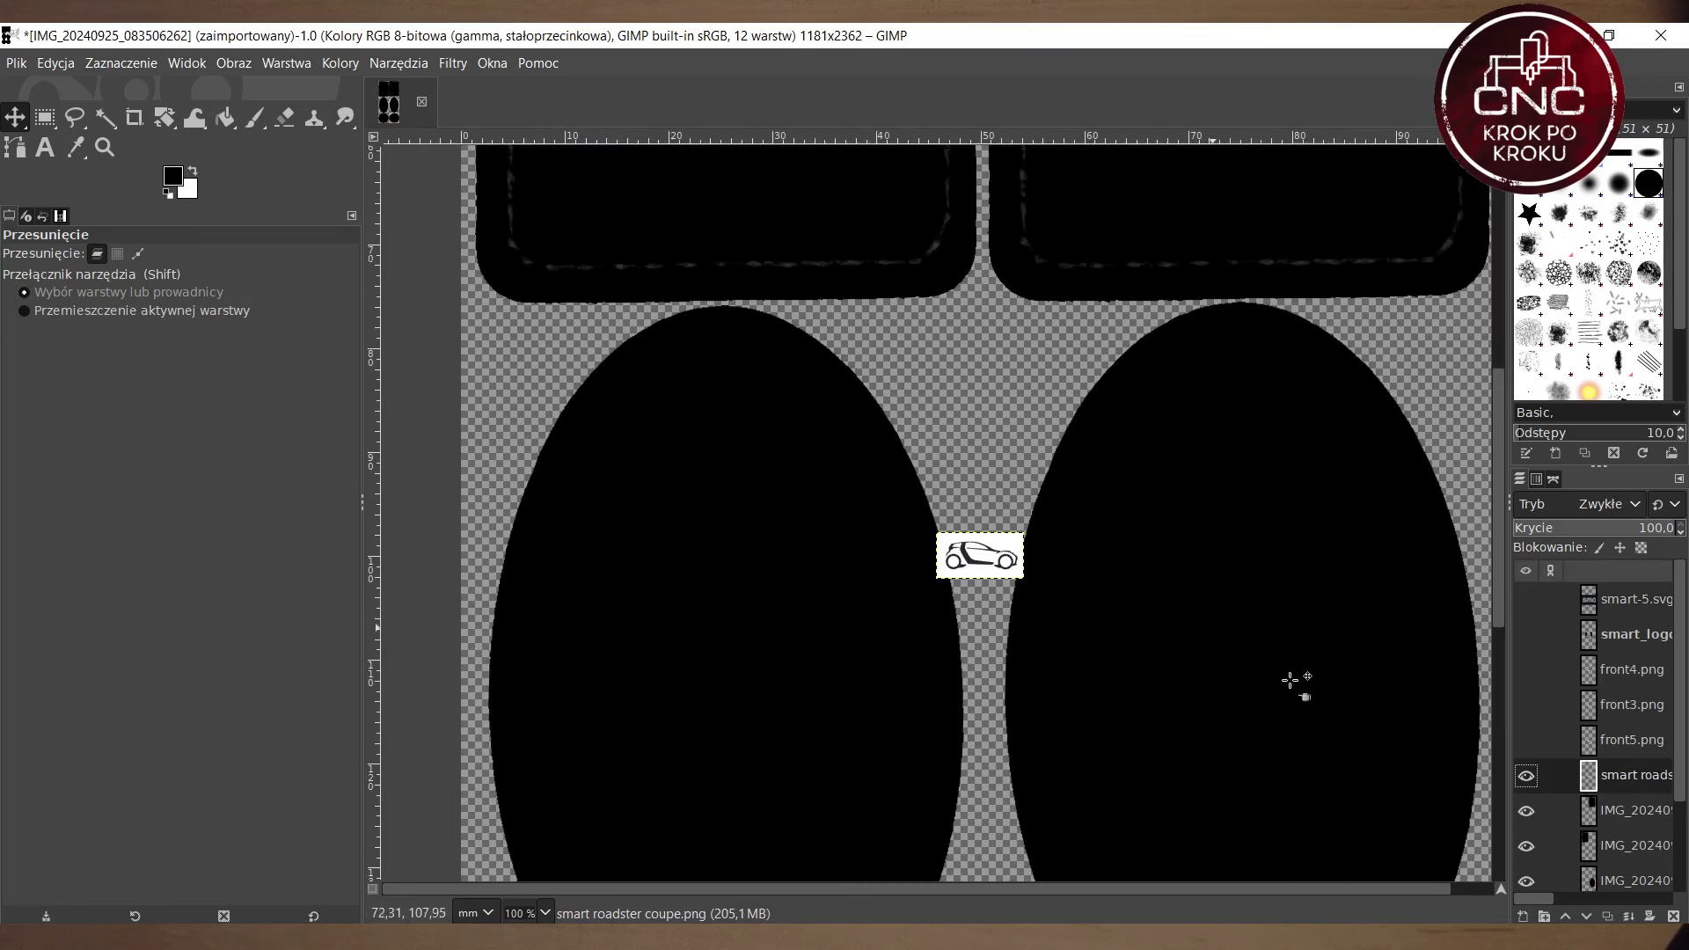
Step: Scale the smart roadster coupe layer up proportionally to about 85 mm wide
right_click(1588, 776)
left_click(1350, 400)
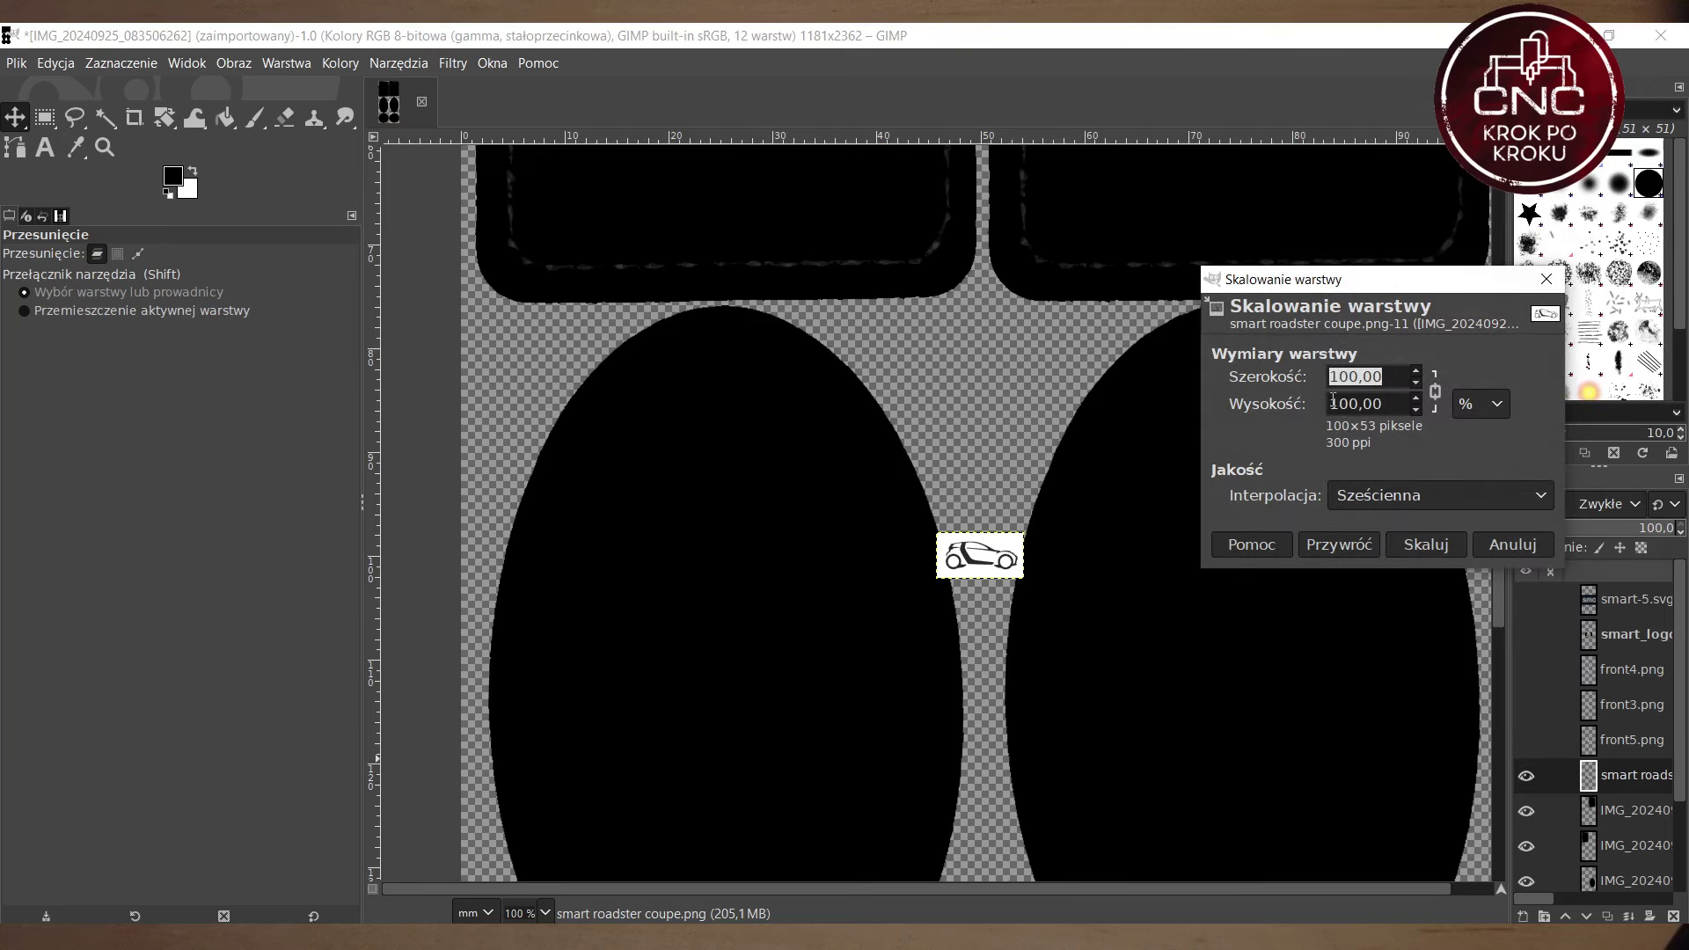
left_click(1426, 544)
scroll(920, 527, "down", 4)
scroll(920, 600, "up", 1)
scroll(858, 503, "up", 1)
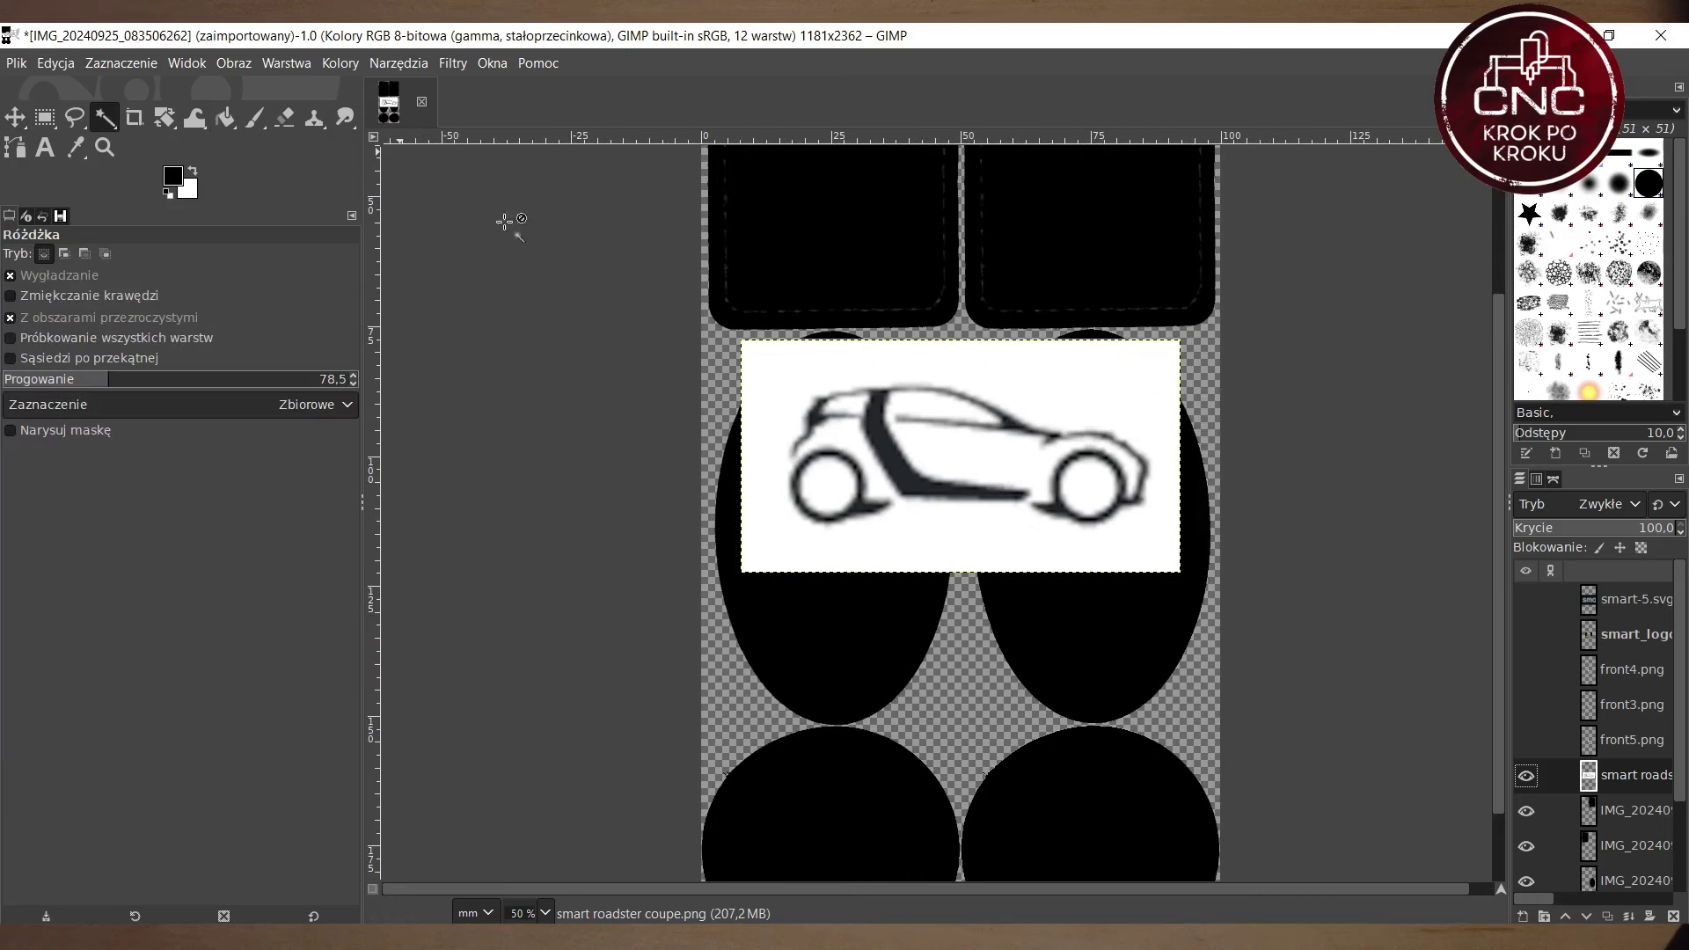
Step: Select the white background around the car with Fuzzy Select at a threshold of 13.0 and clear it to transparency
left_click(876, 376)
left_click(45, 382)
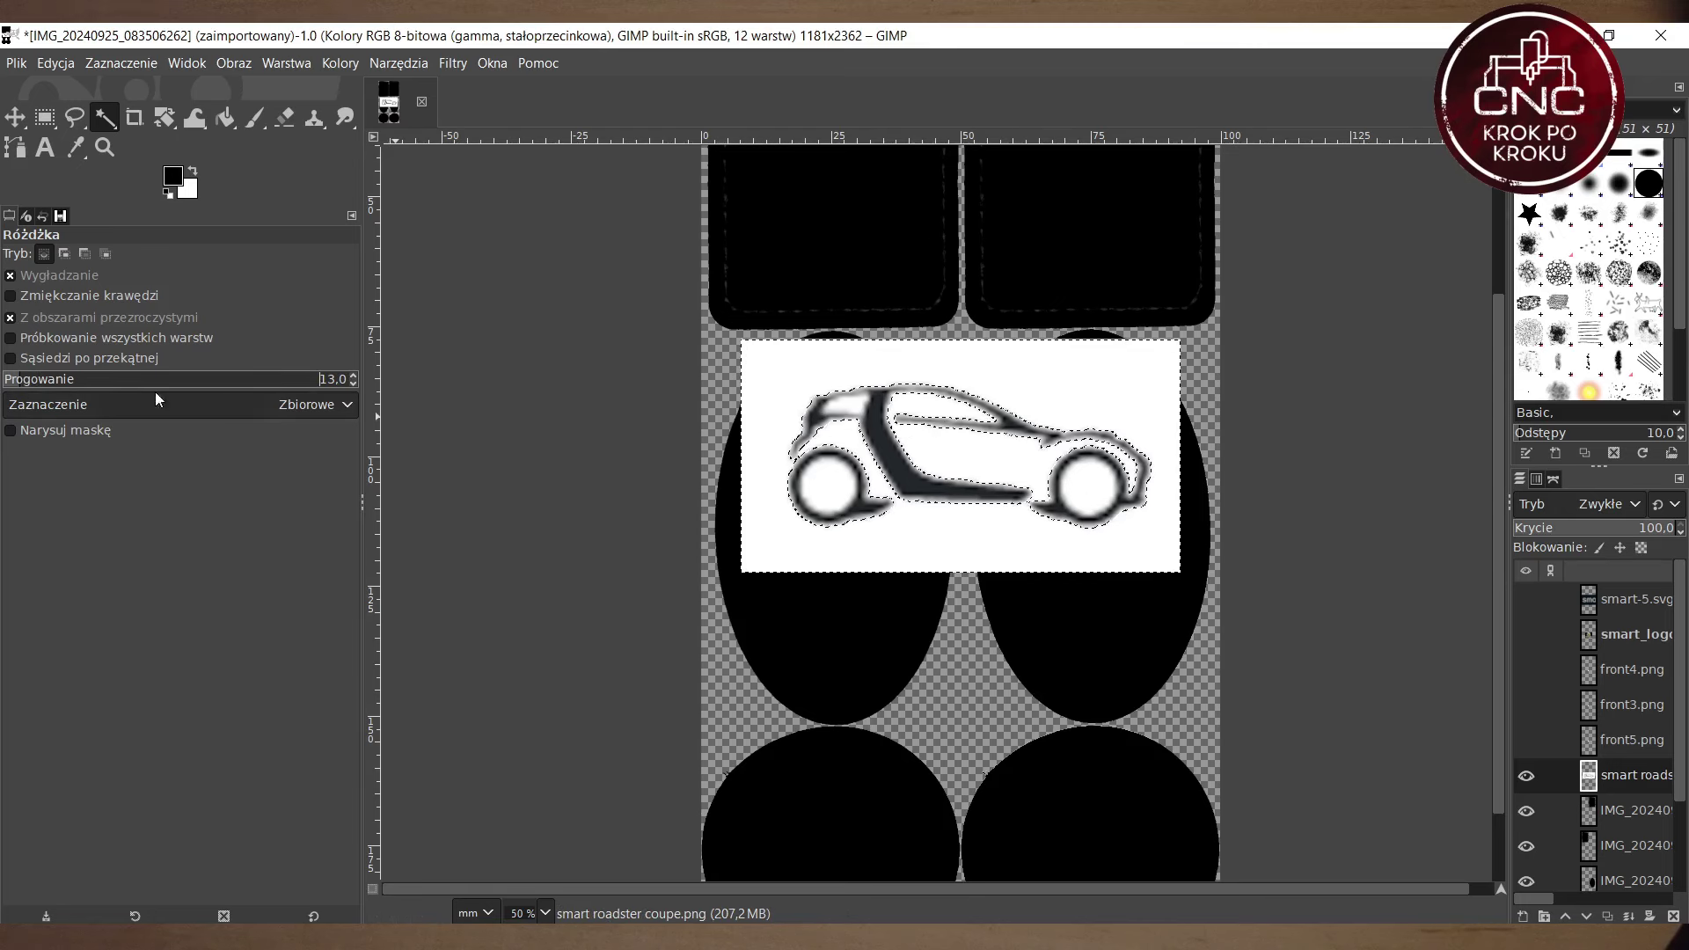
left_click(1043, 375)
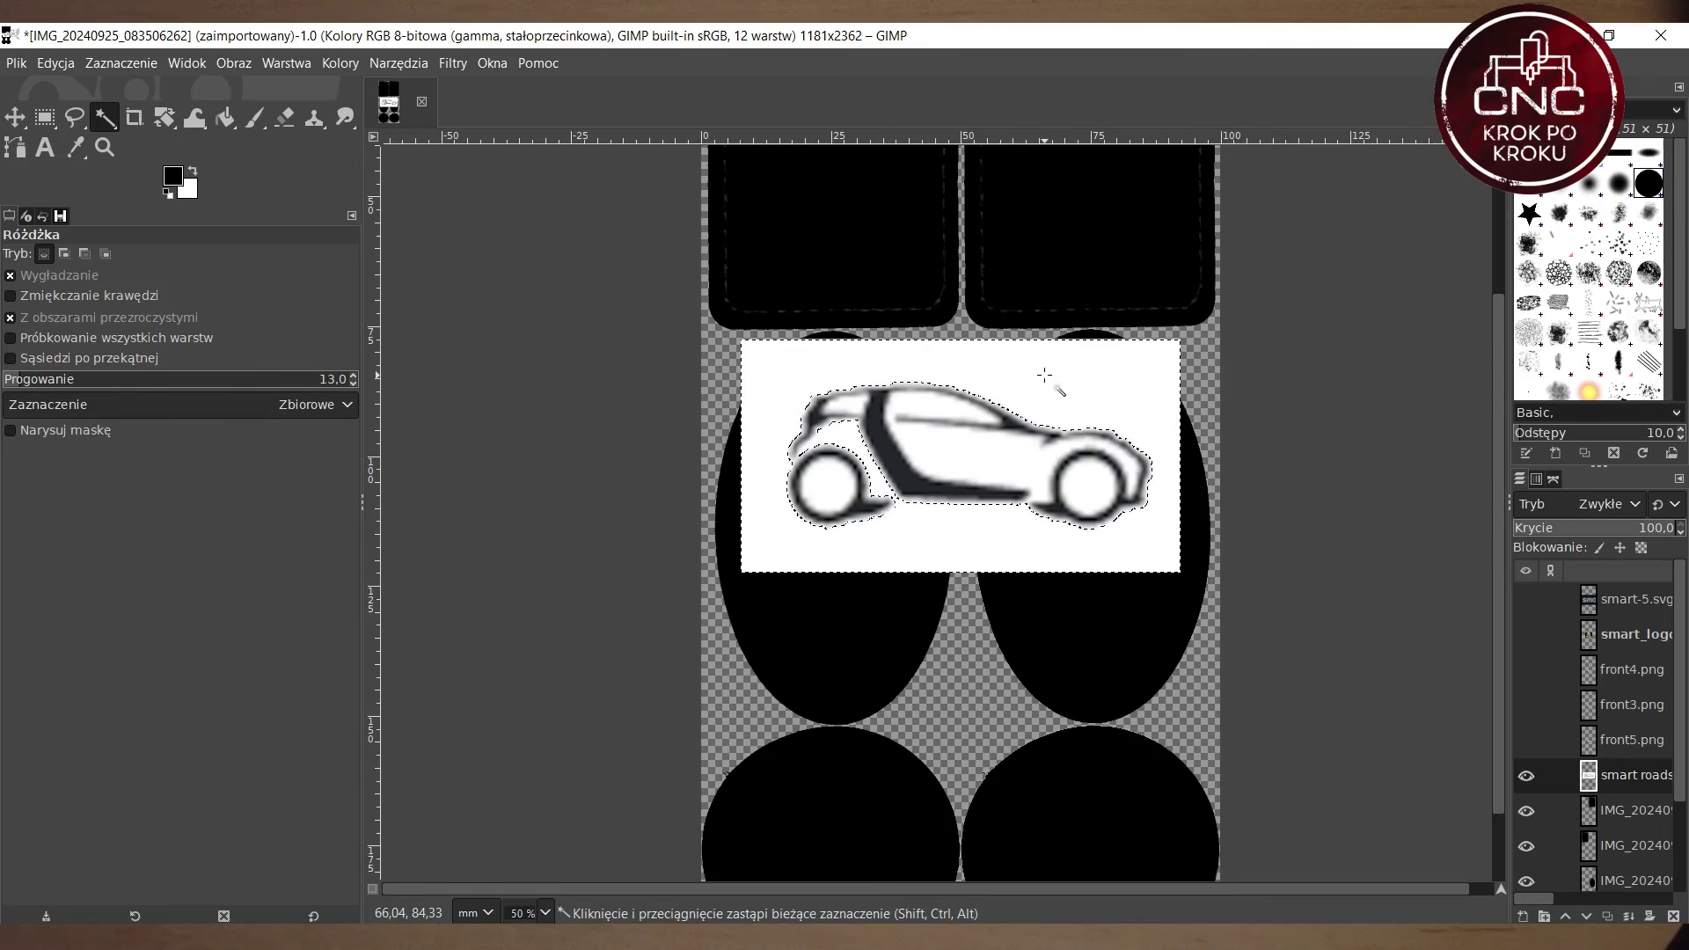
key("Delete")
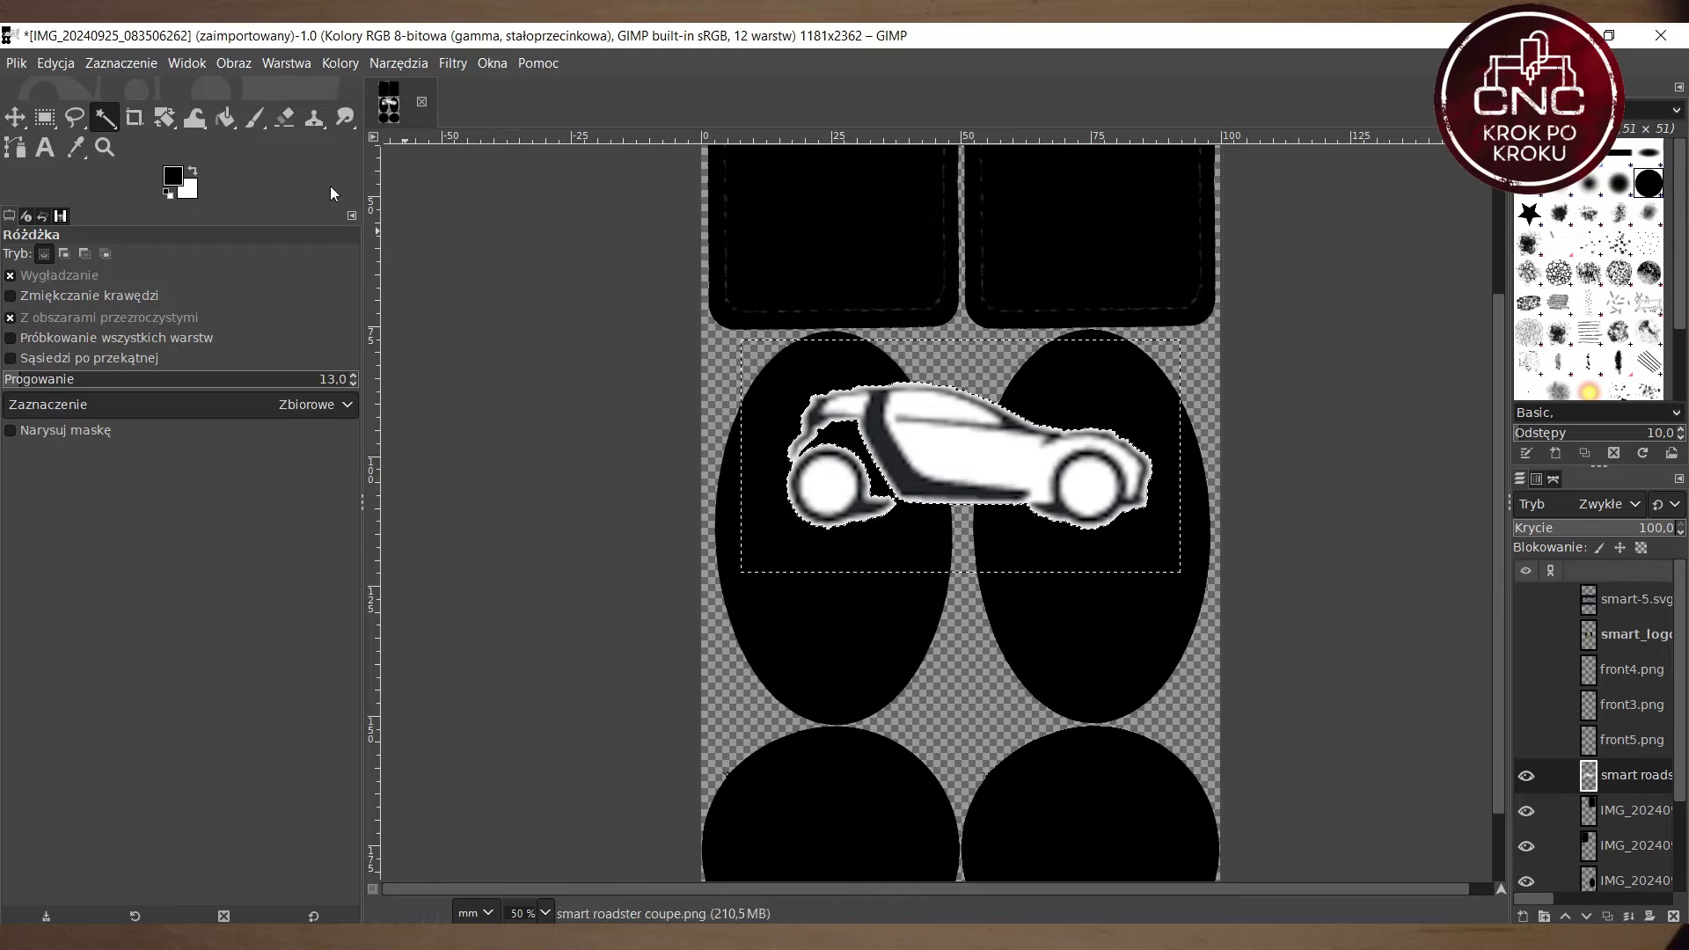
Step: Rotate the smart roadster coupe graphic upright to fit its oval template, and hide all six graphic layers
key("shift+r")
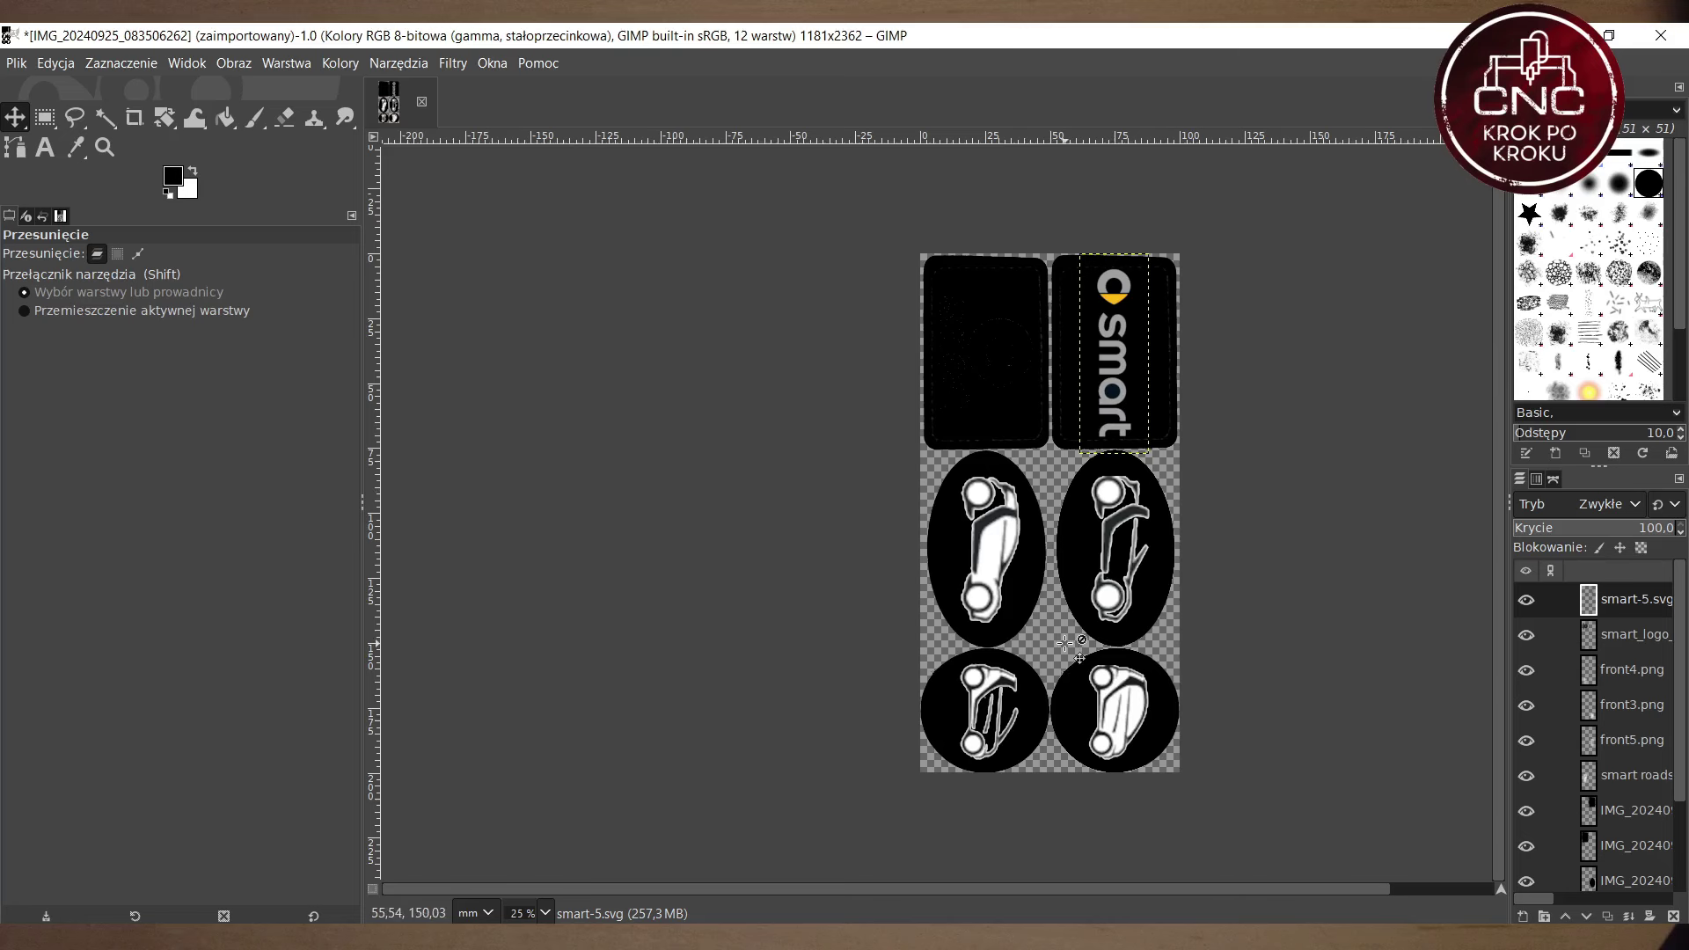
left_click_drag(1525, 604, 1349, 680)
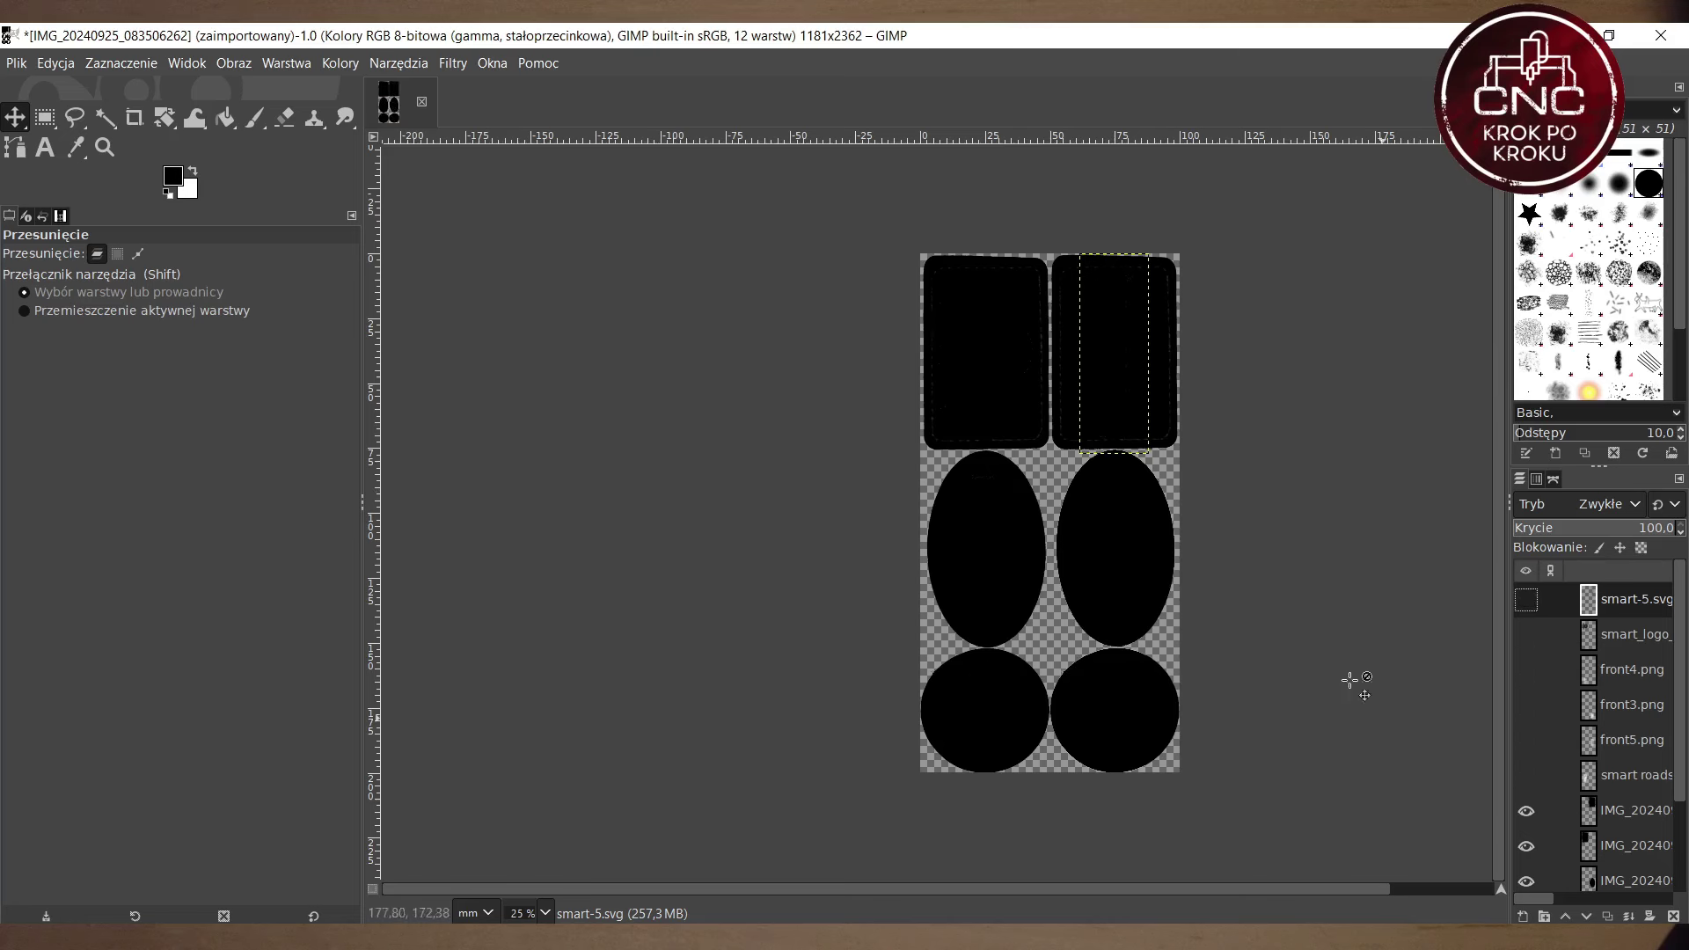
Step: Export the black patch templates to the Downloads folder as "szablon do ciecia pod patche.jpg"
left_click(13, 65)
mouse_move(55, 62)
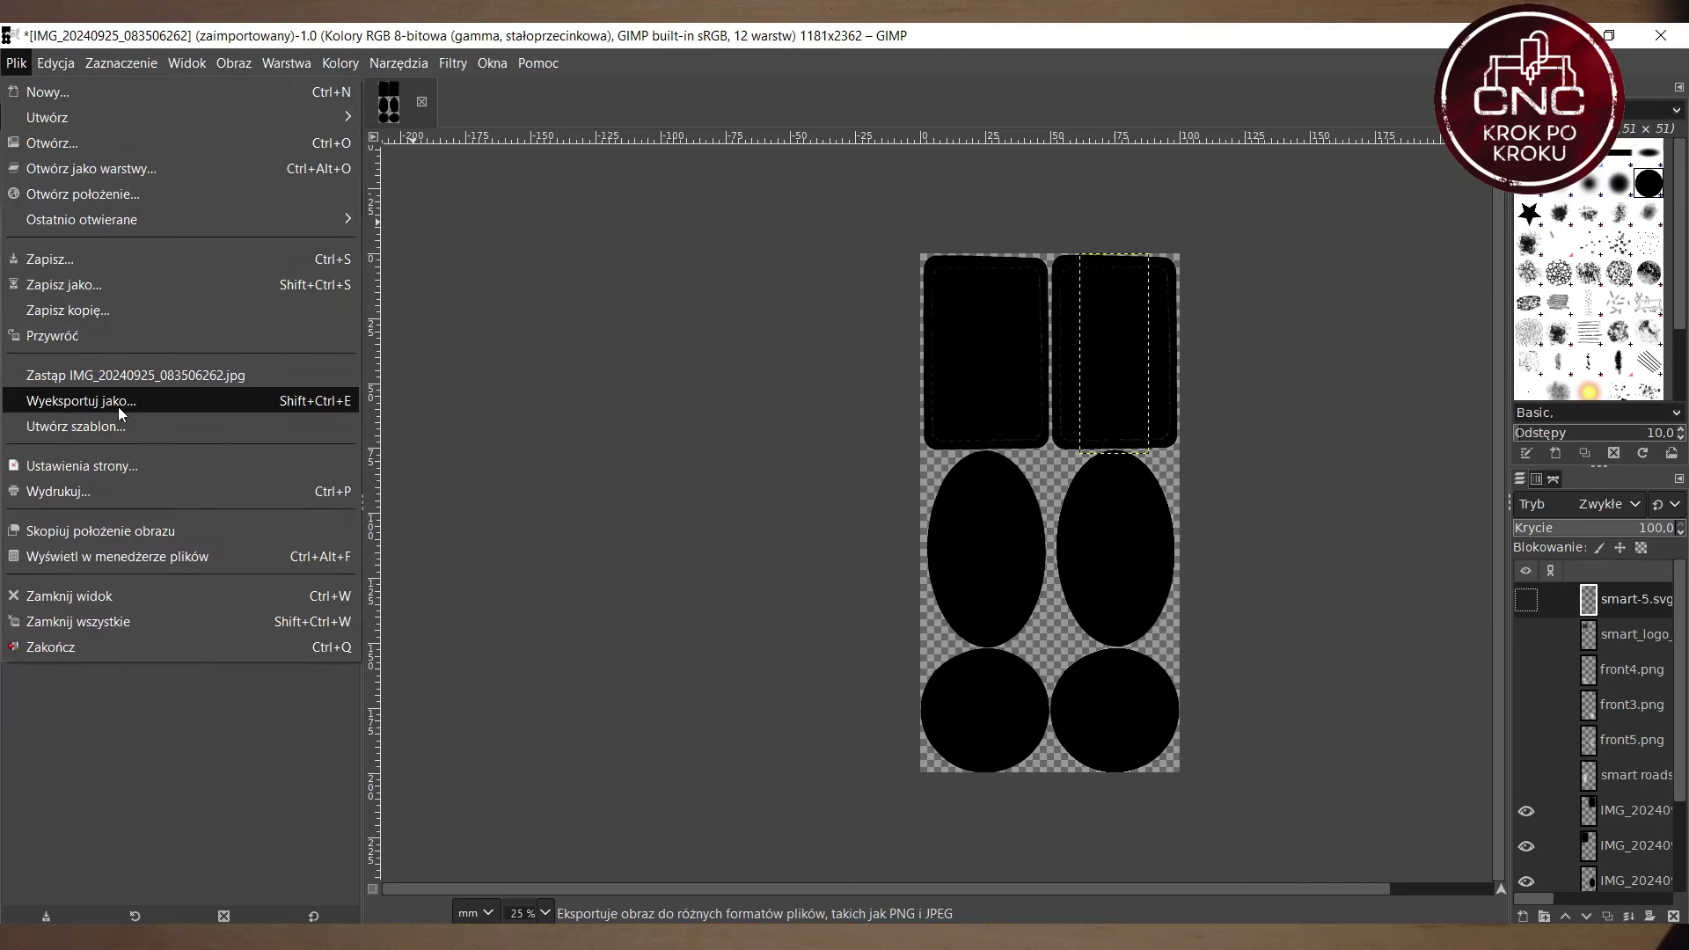
left_click(106, 400)
type("szablon do ciecia pod patche.jpg")
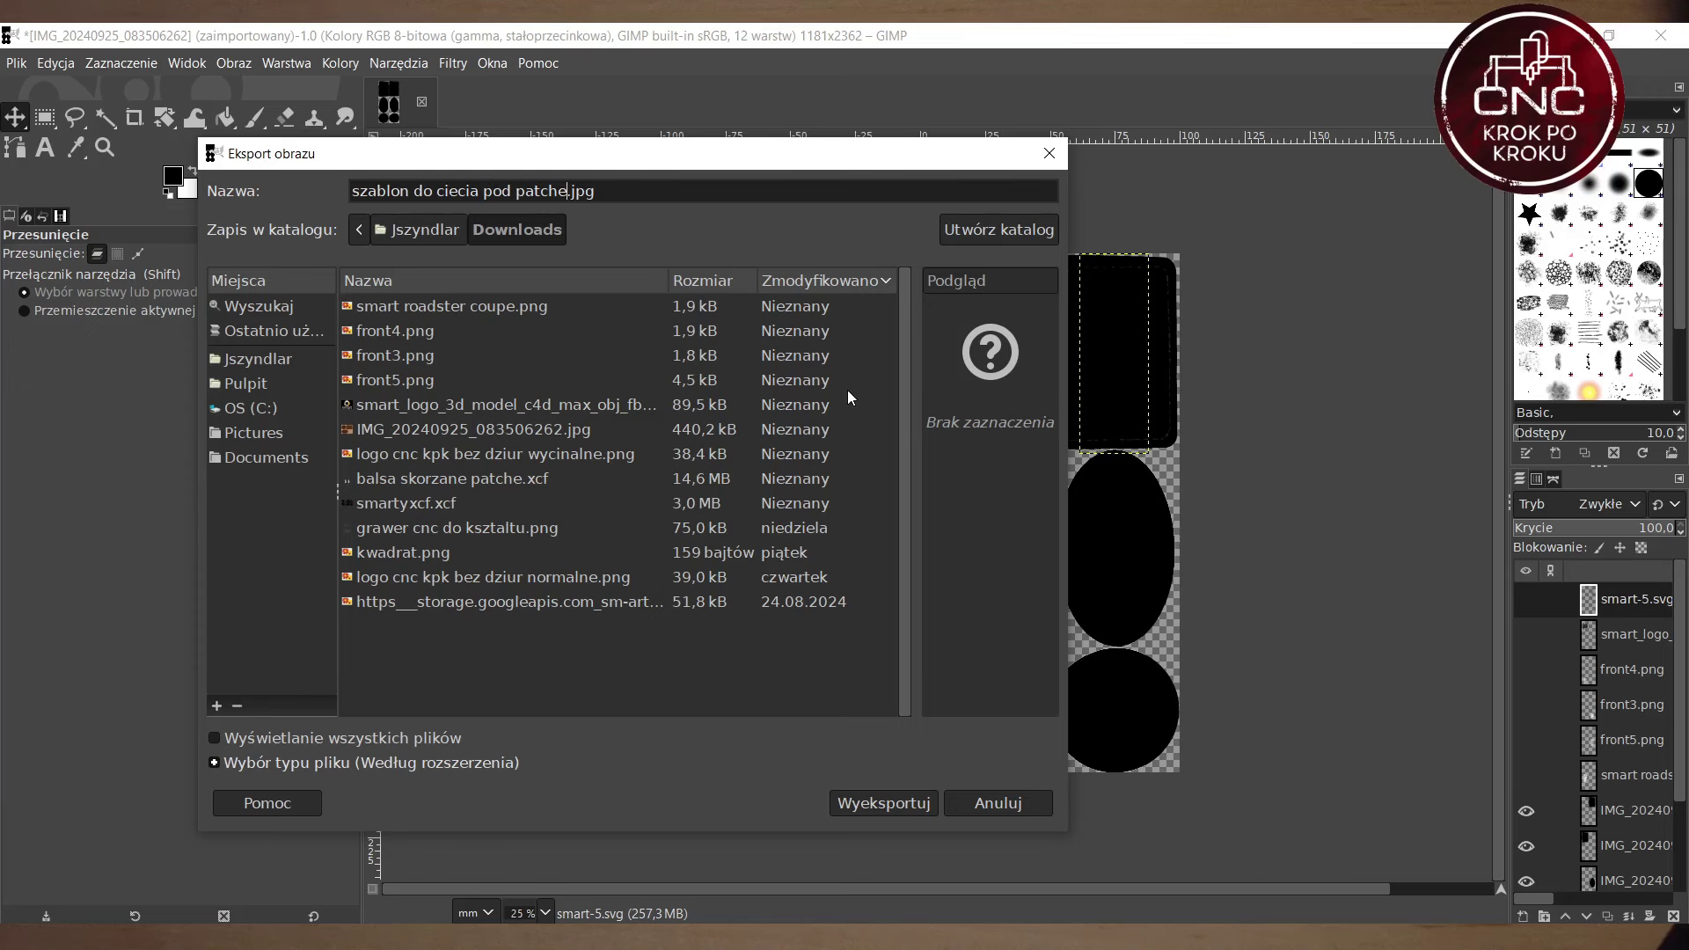
key("Return")
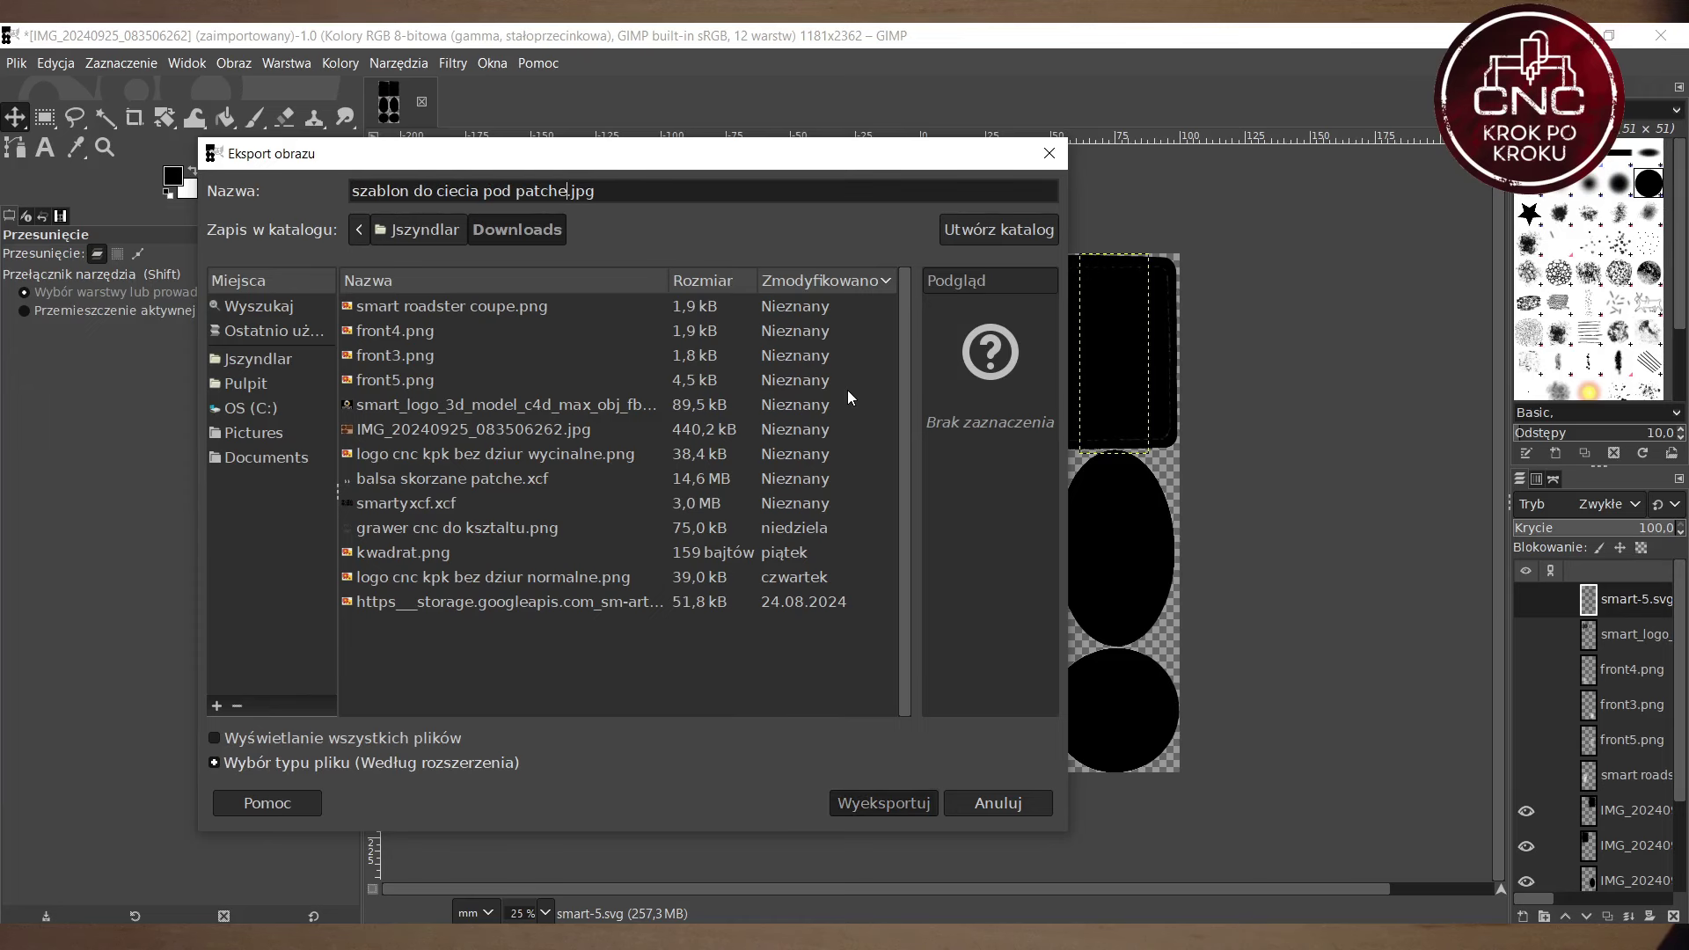
key("Return")
Step: Hide the black template layers and show the six smart logo and car graphic layers
left_click_drag(1526, 880, 1527, 666)
left_click_drag(1526, 599, 1526, 742)
left_click(1526, 740)
left_click(1526, 739)
left_click(1526, 775)
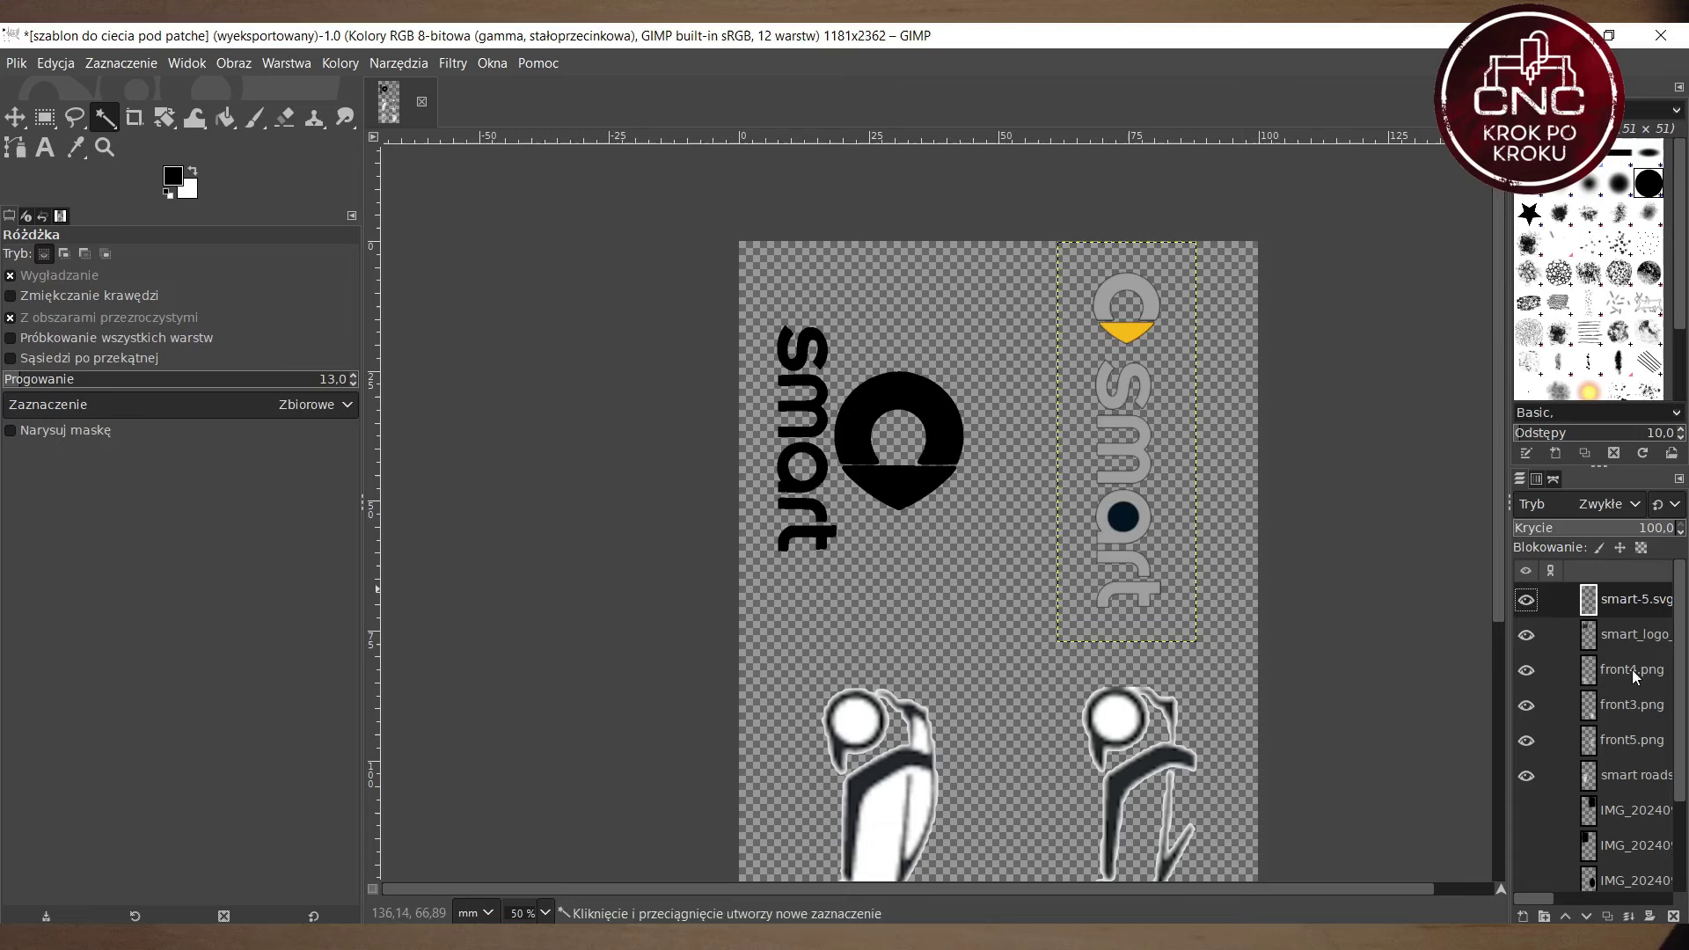
key("p")
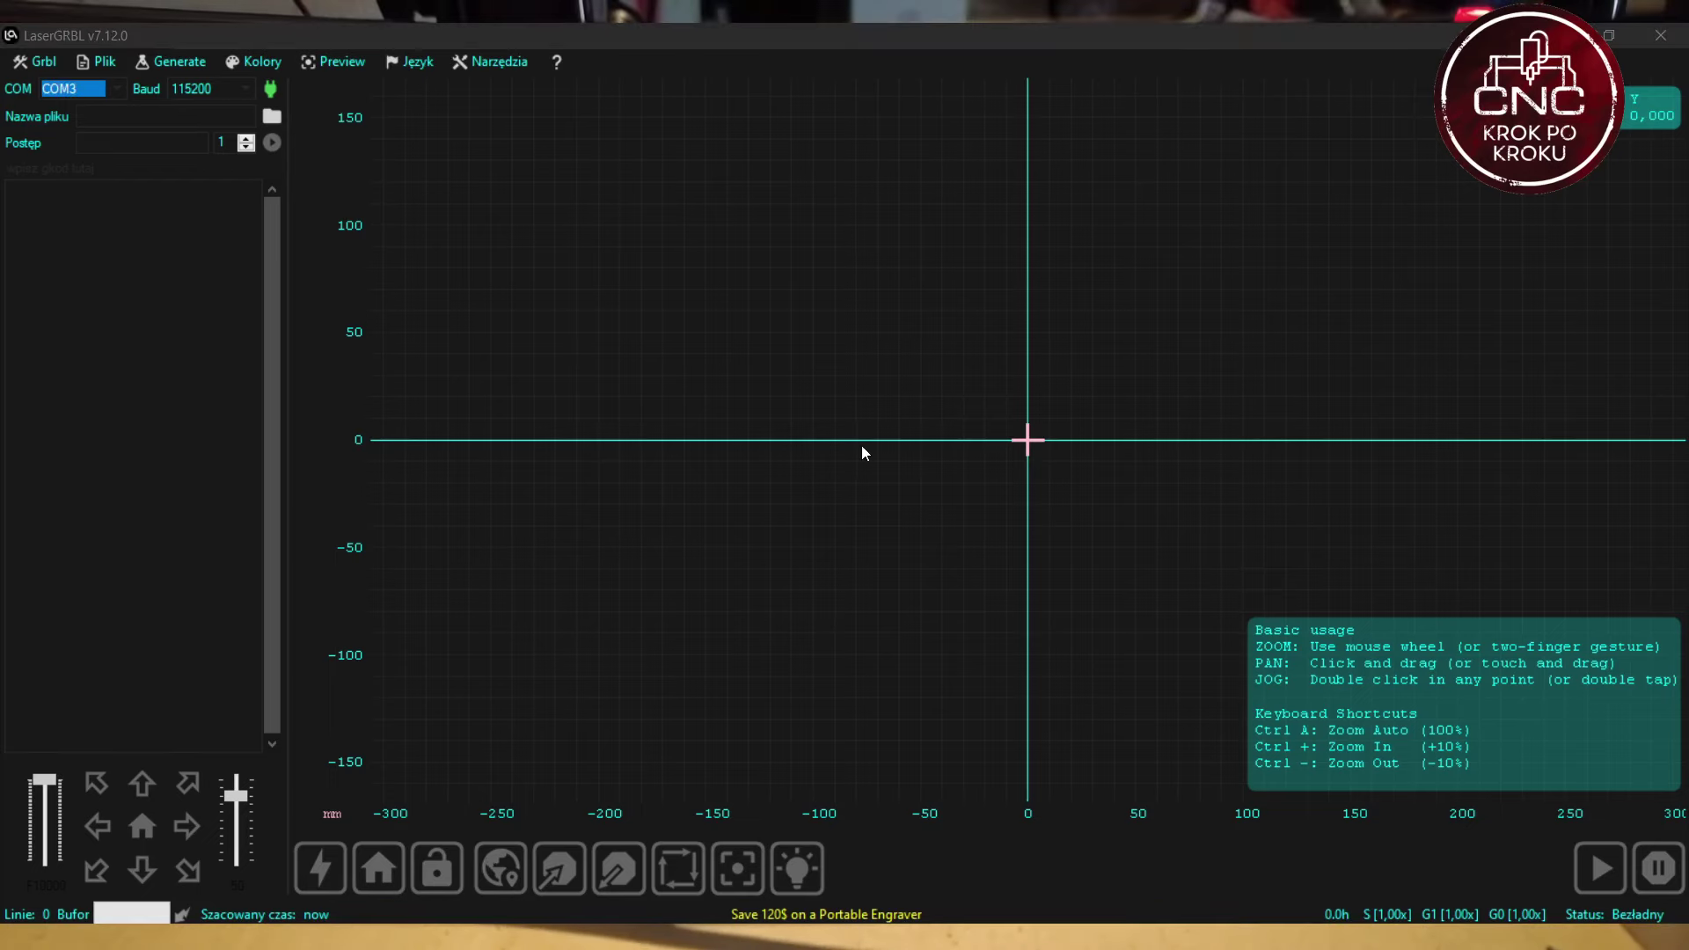
Step: Switch to LaserGRBL, open "szablon do ciecia pod patche.jpg" for raster import and enlarge the import window
key("ctrl+o")
key("Escape")
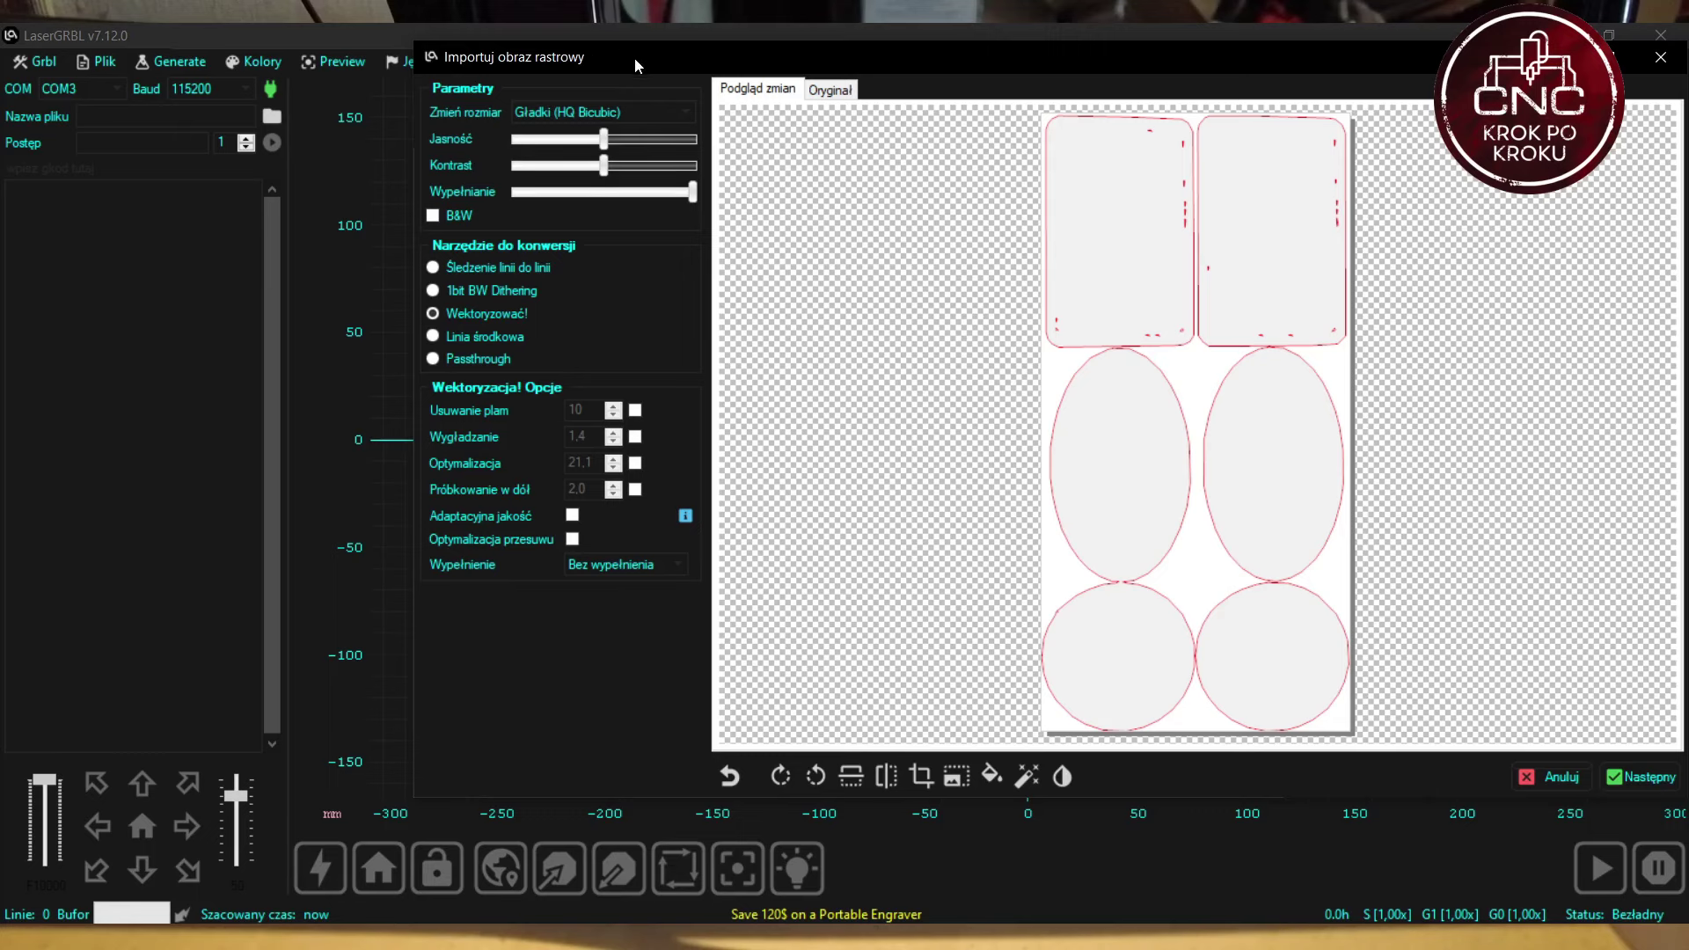
left_click_drag(635, 56, 419, 59)
left_click_drag(1361, 799, 1360, 923)
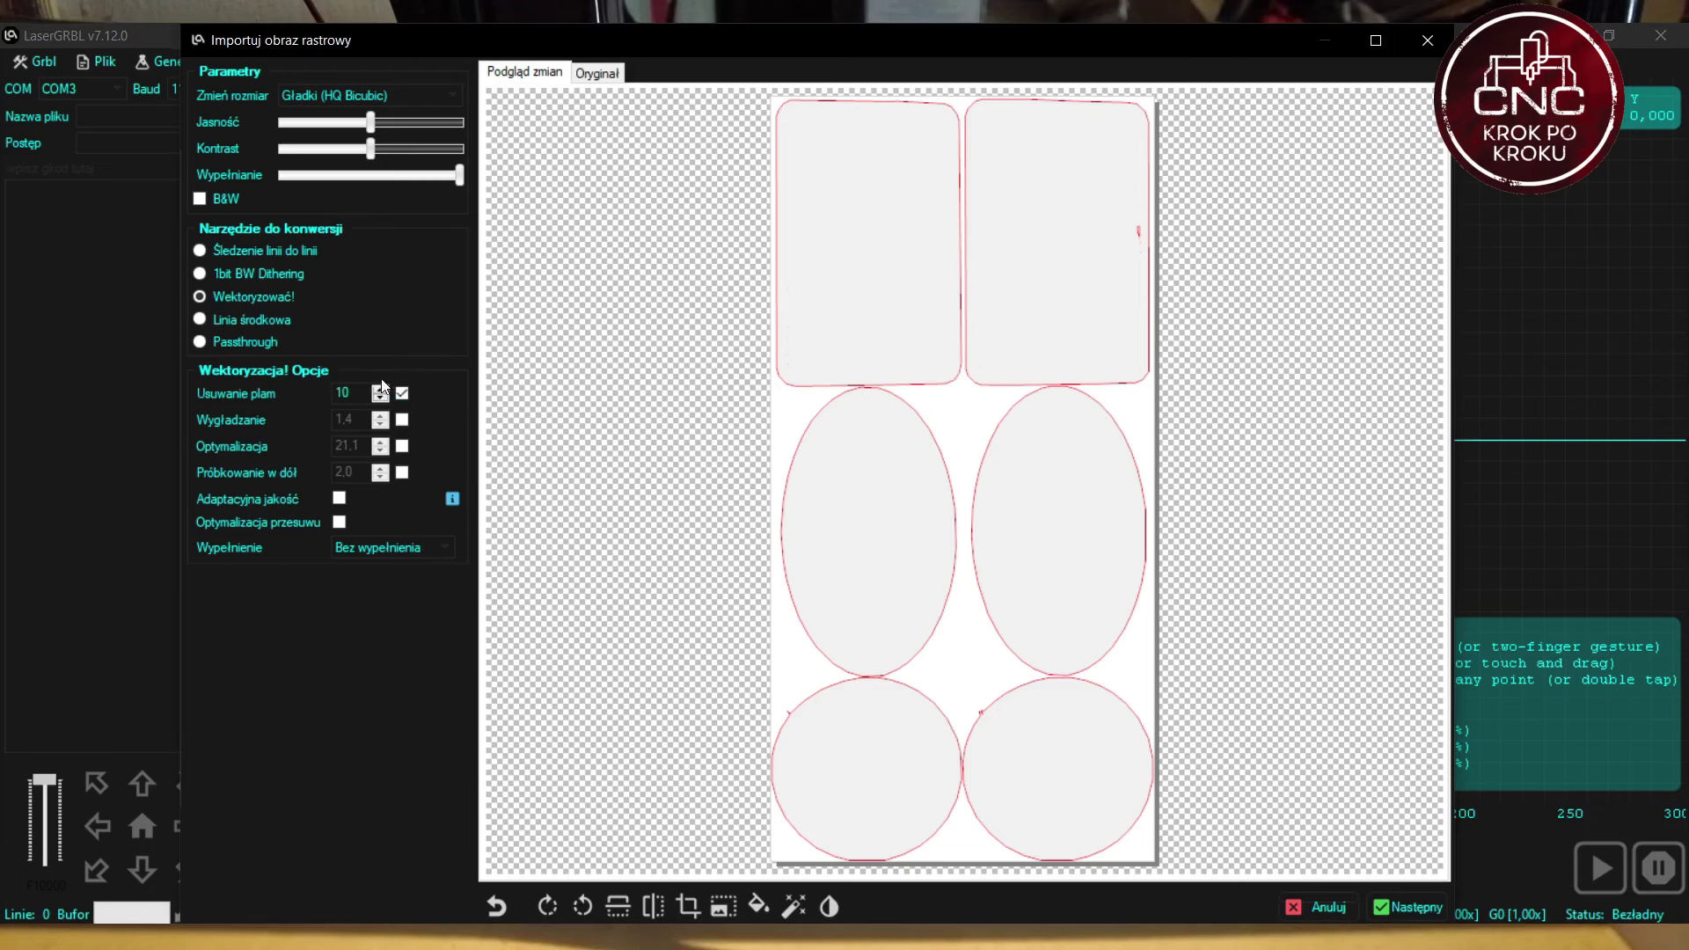
Step: Set the vectorization spot removal to 16 and proceed to the target image settings
left_click(380, 389)
left_click(381, 390)
left_click(381, 389)
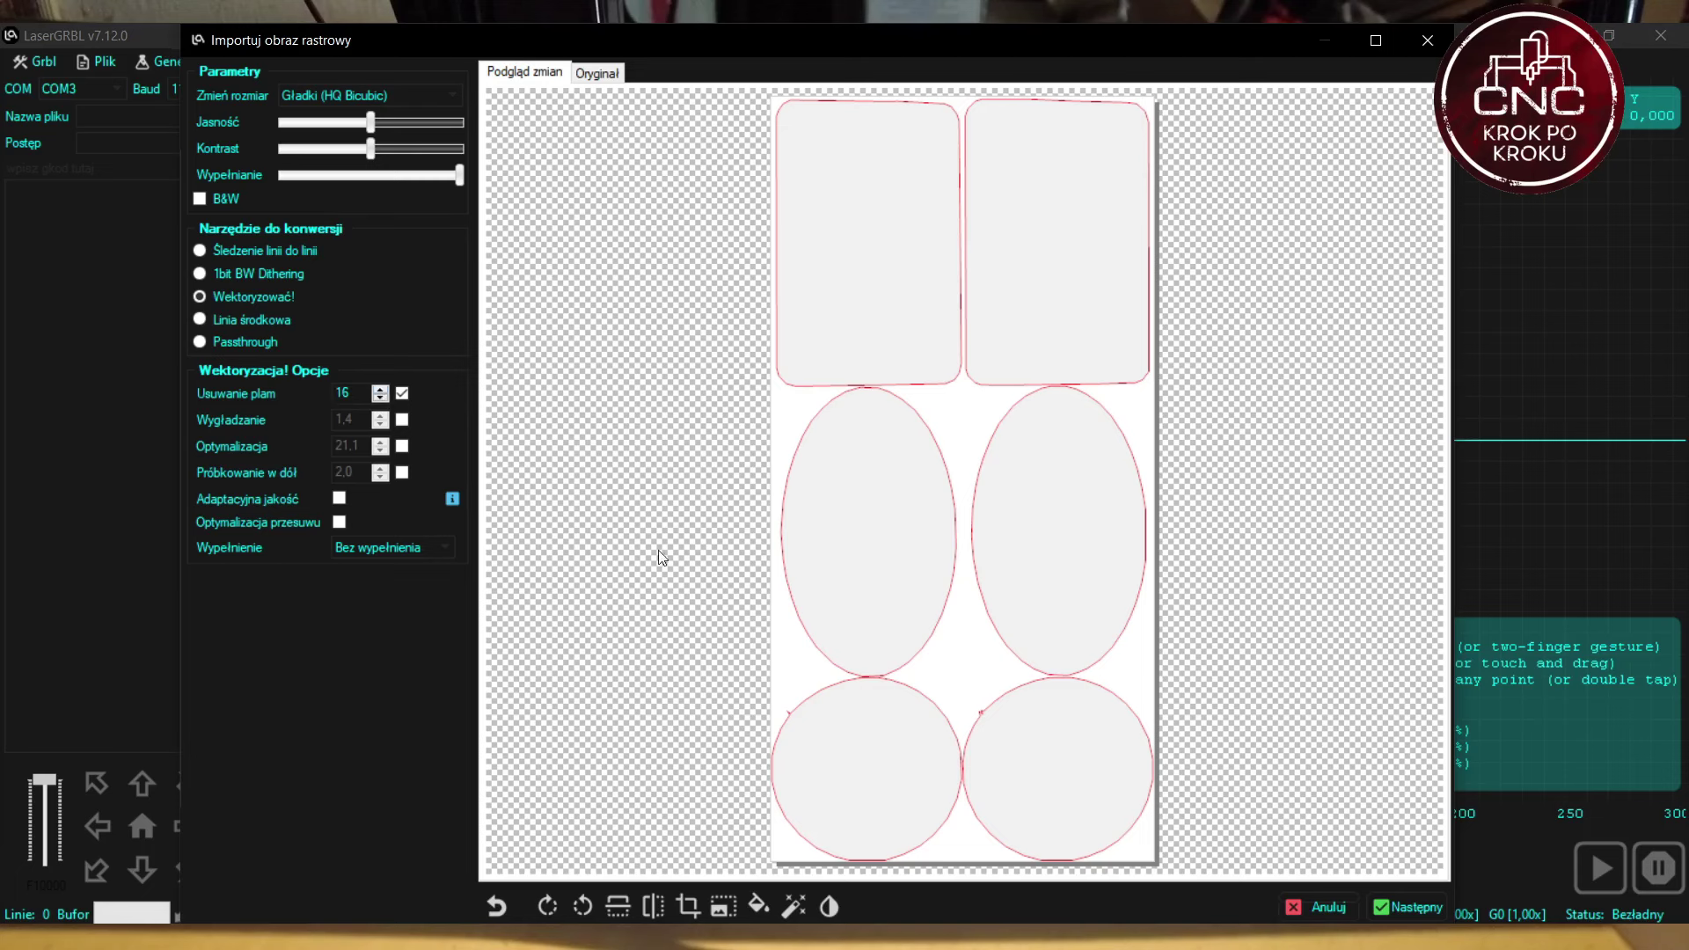
key("Return")
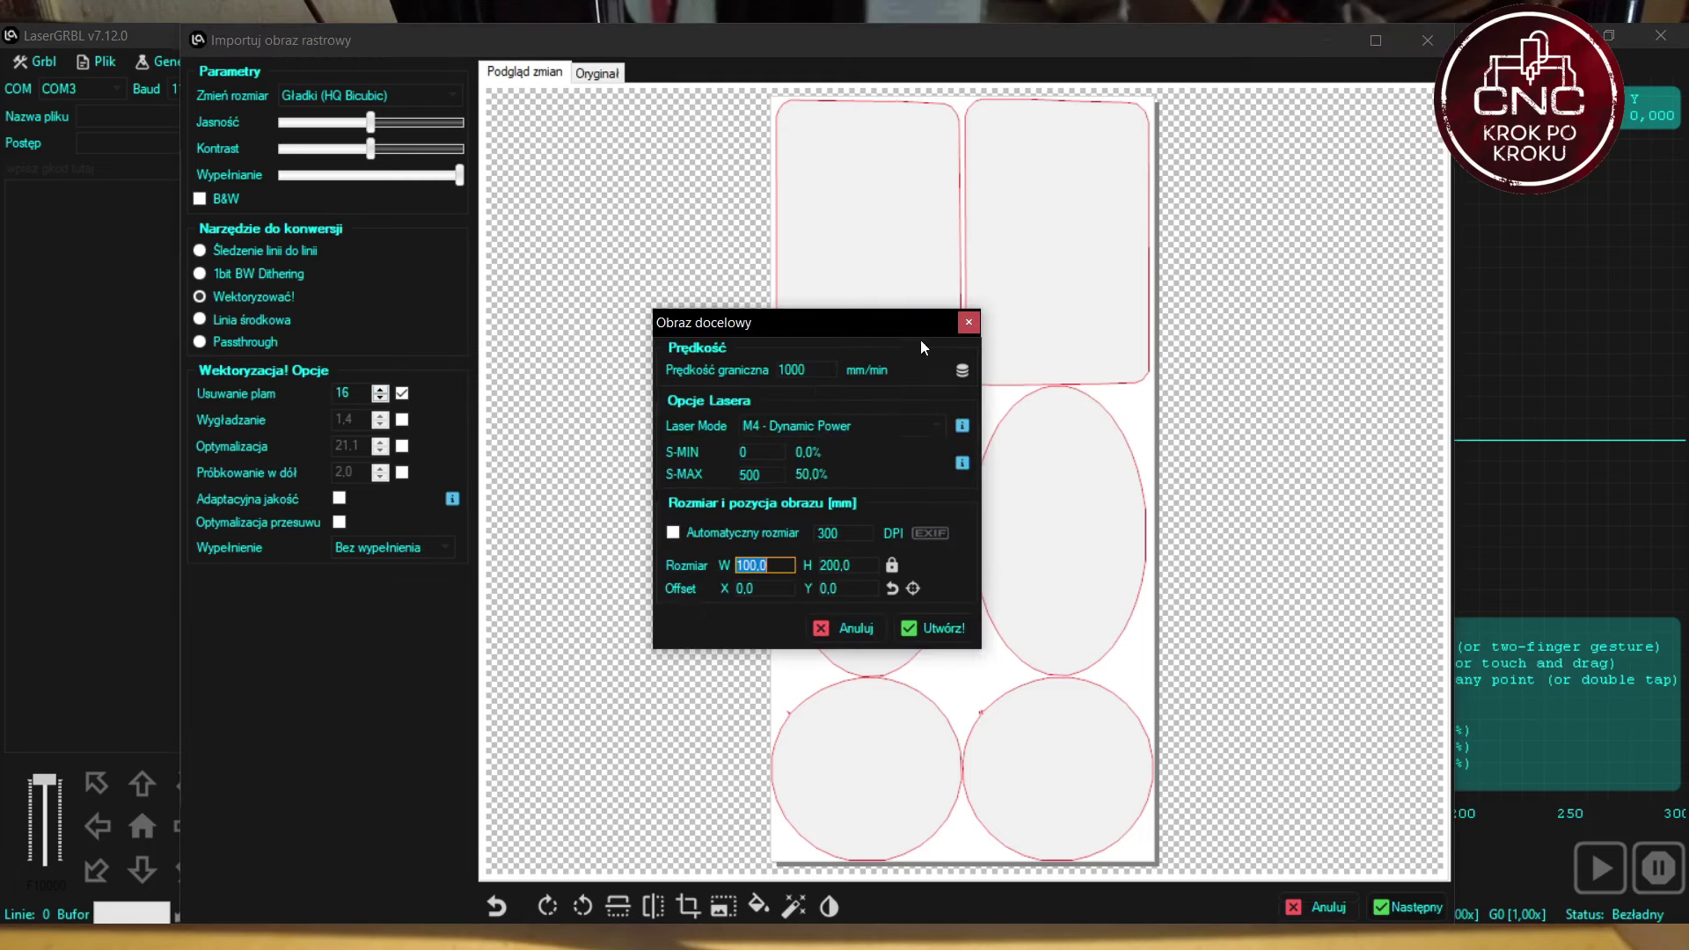
Step: Apply the Balsa preset from the material database, with a speed of 1000 mm/min and S-MAX 1000
left_click(962, 373)
left_click(783, 404)
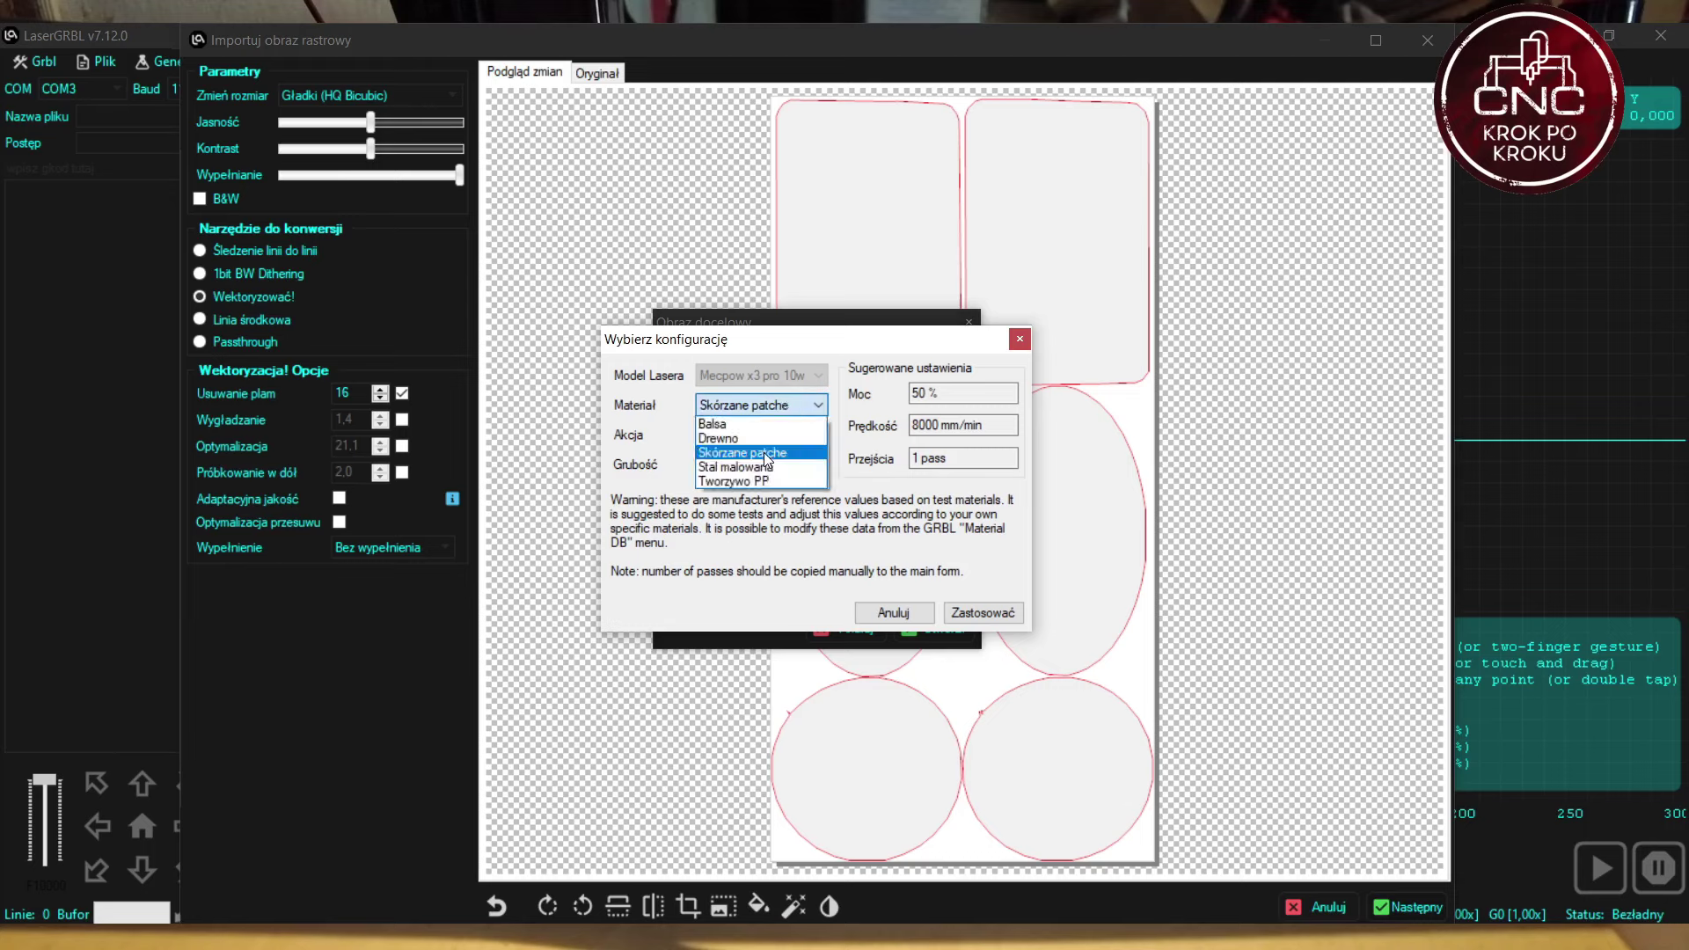
left_click(761, 425)
left_click(758, 454)
left_click(1008, 622)
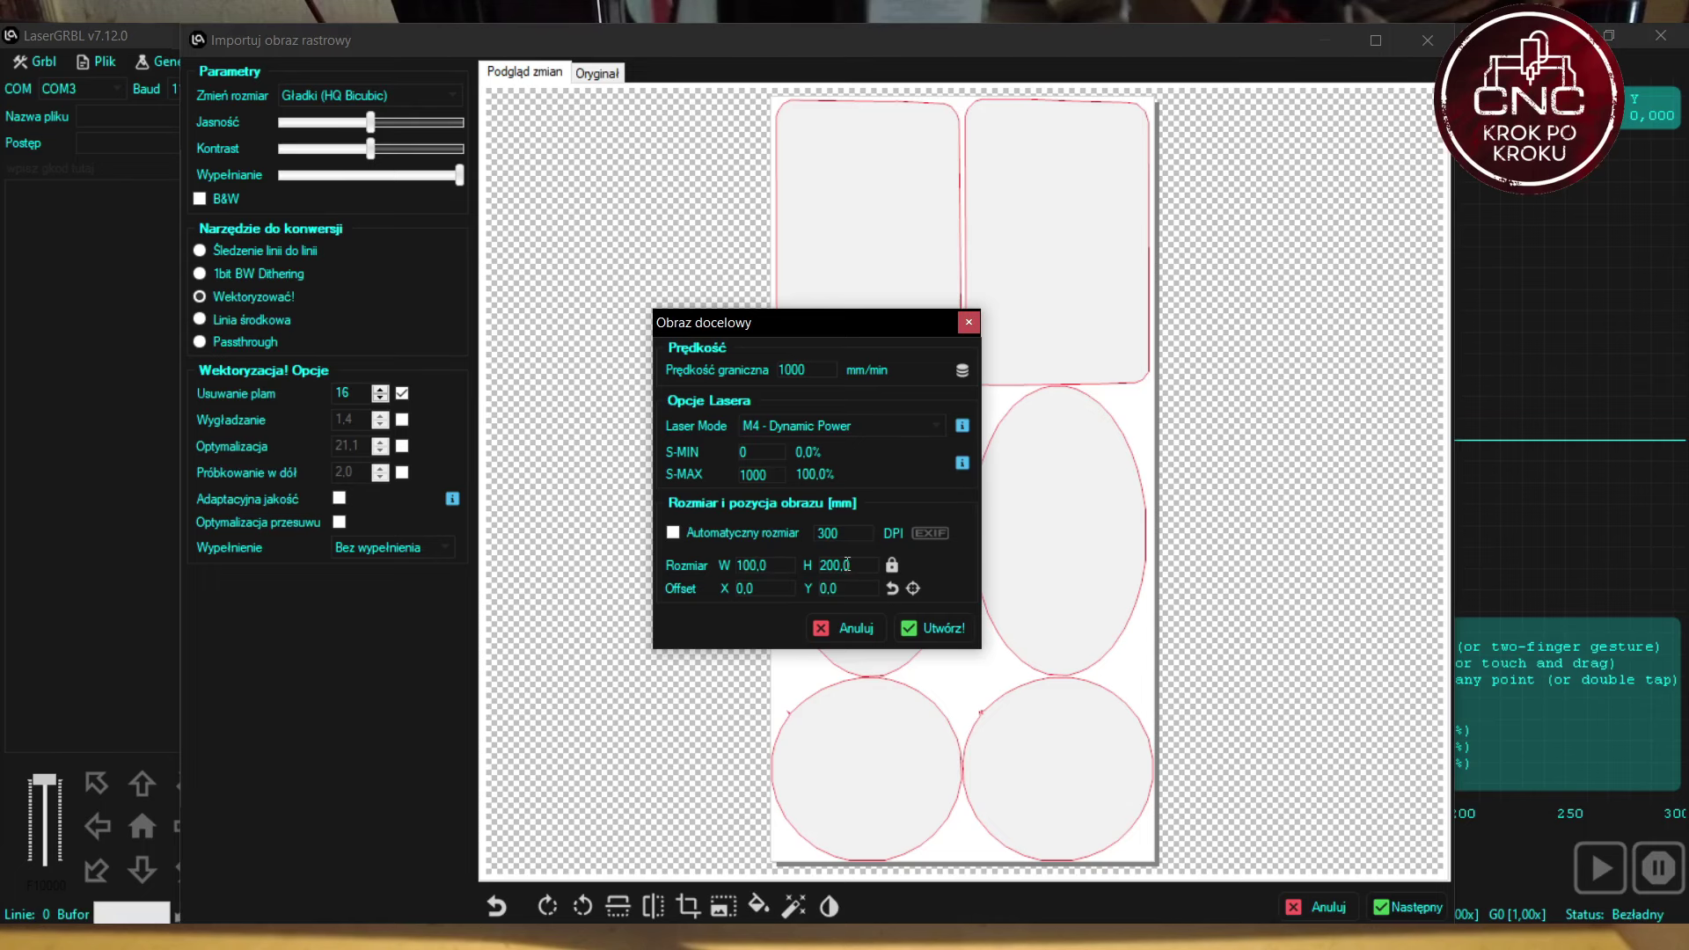
Step: Enable automatic image sizing at 300 DPI and create the laser path for the templates
left_click(724, 531)
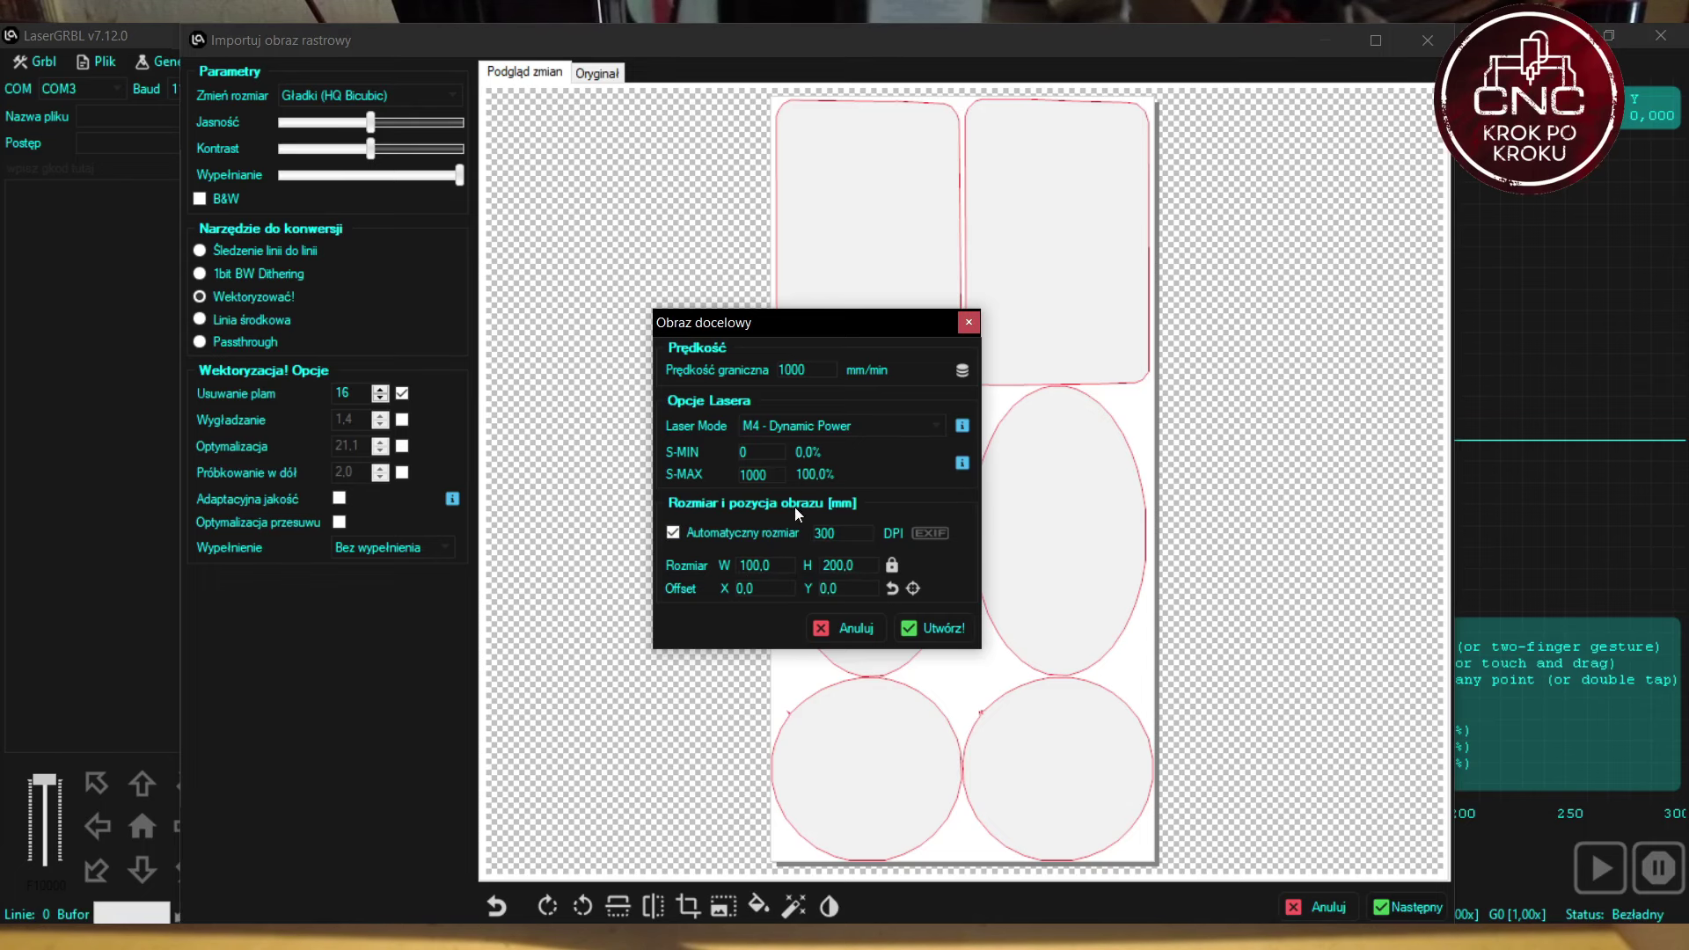
left_click(938, 637)
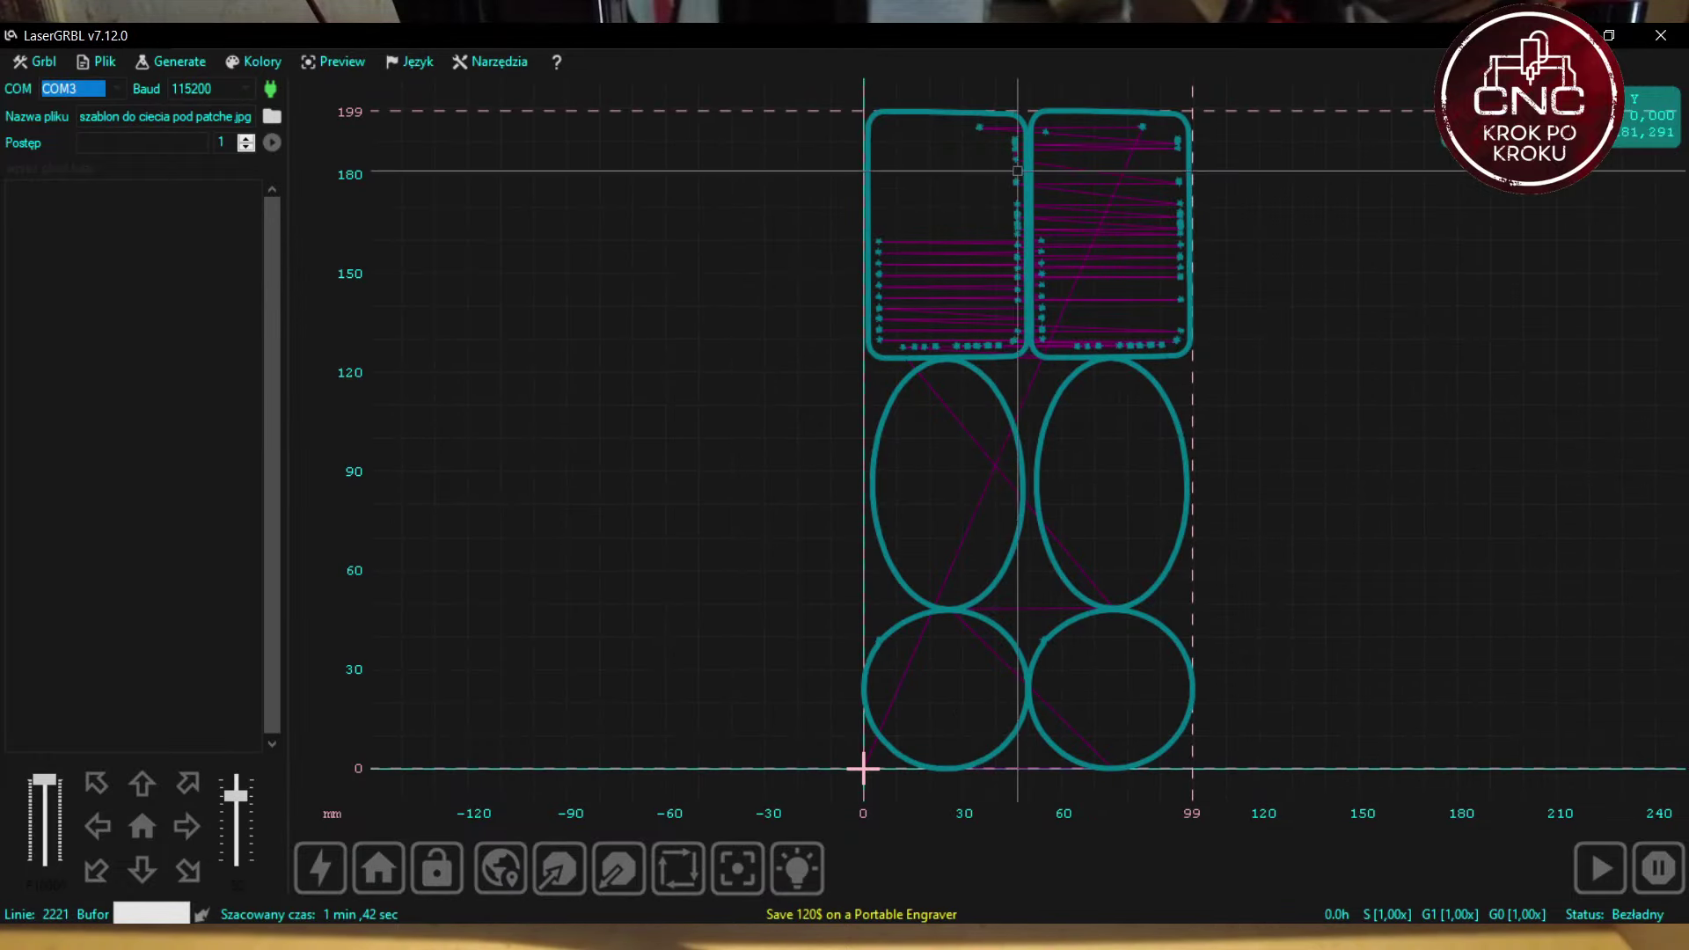
scroll(1020, 209, "up", 5)
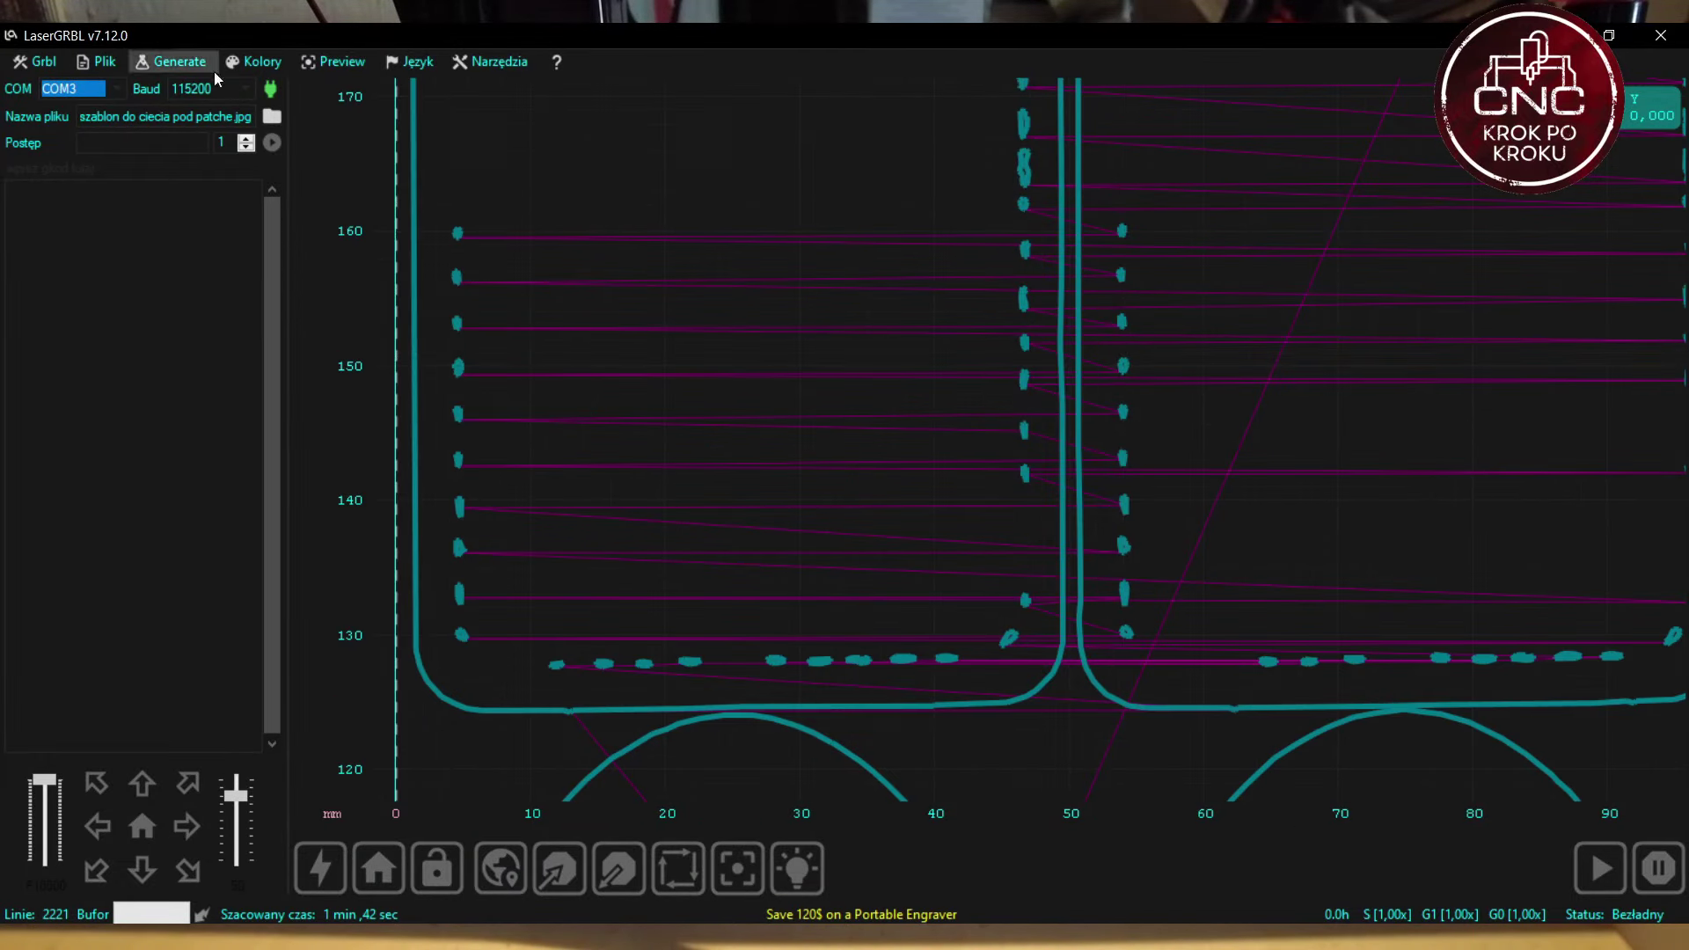
Step: Reload the last file, raise spot removal to 18 and create the template laser path again
left_click(108, 64)
left_click(108, 64)
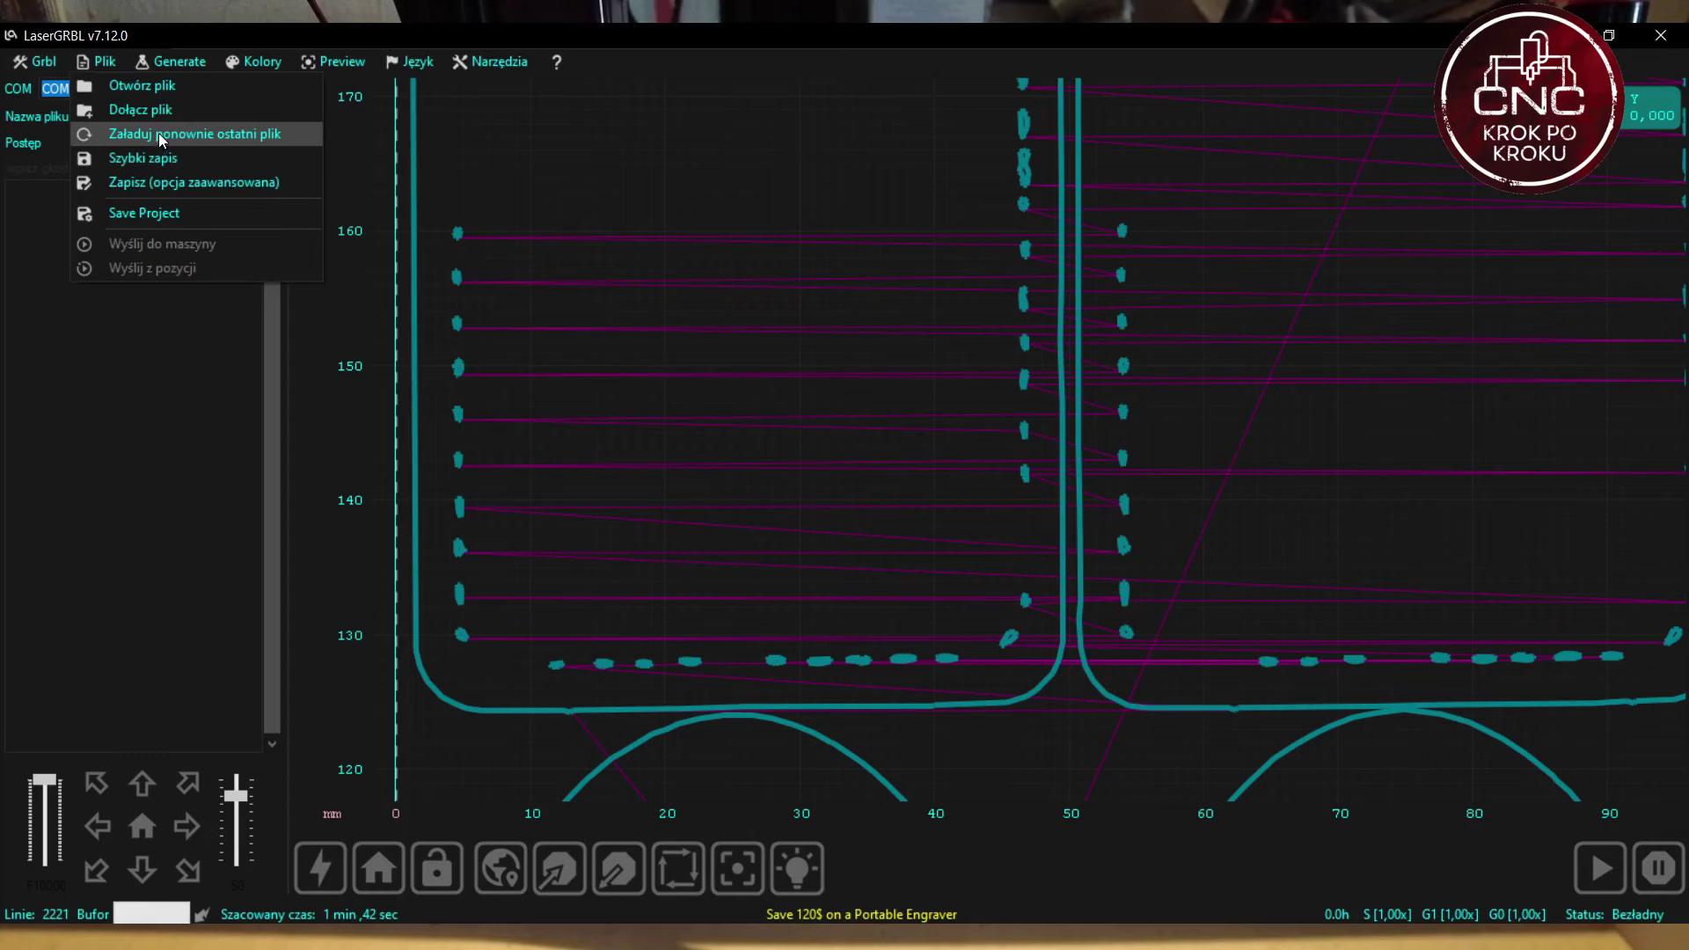
left_click(1084, 547)
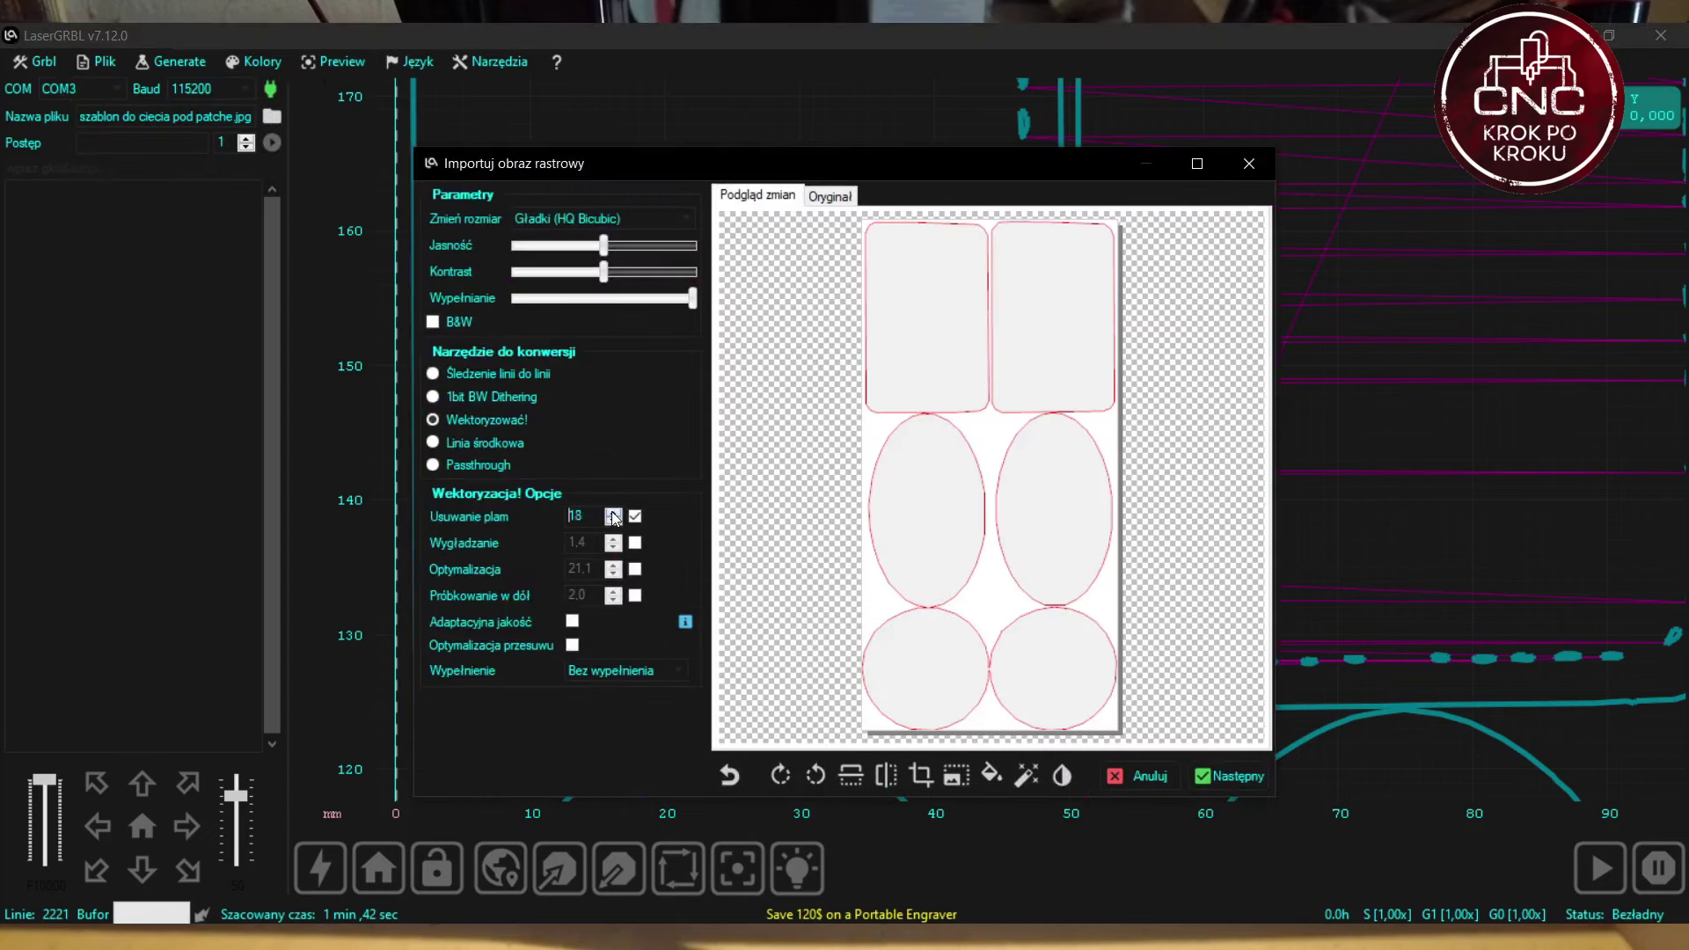
left_click(1230, 777)
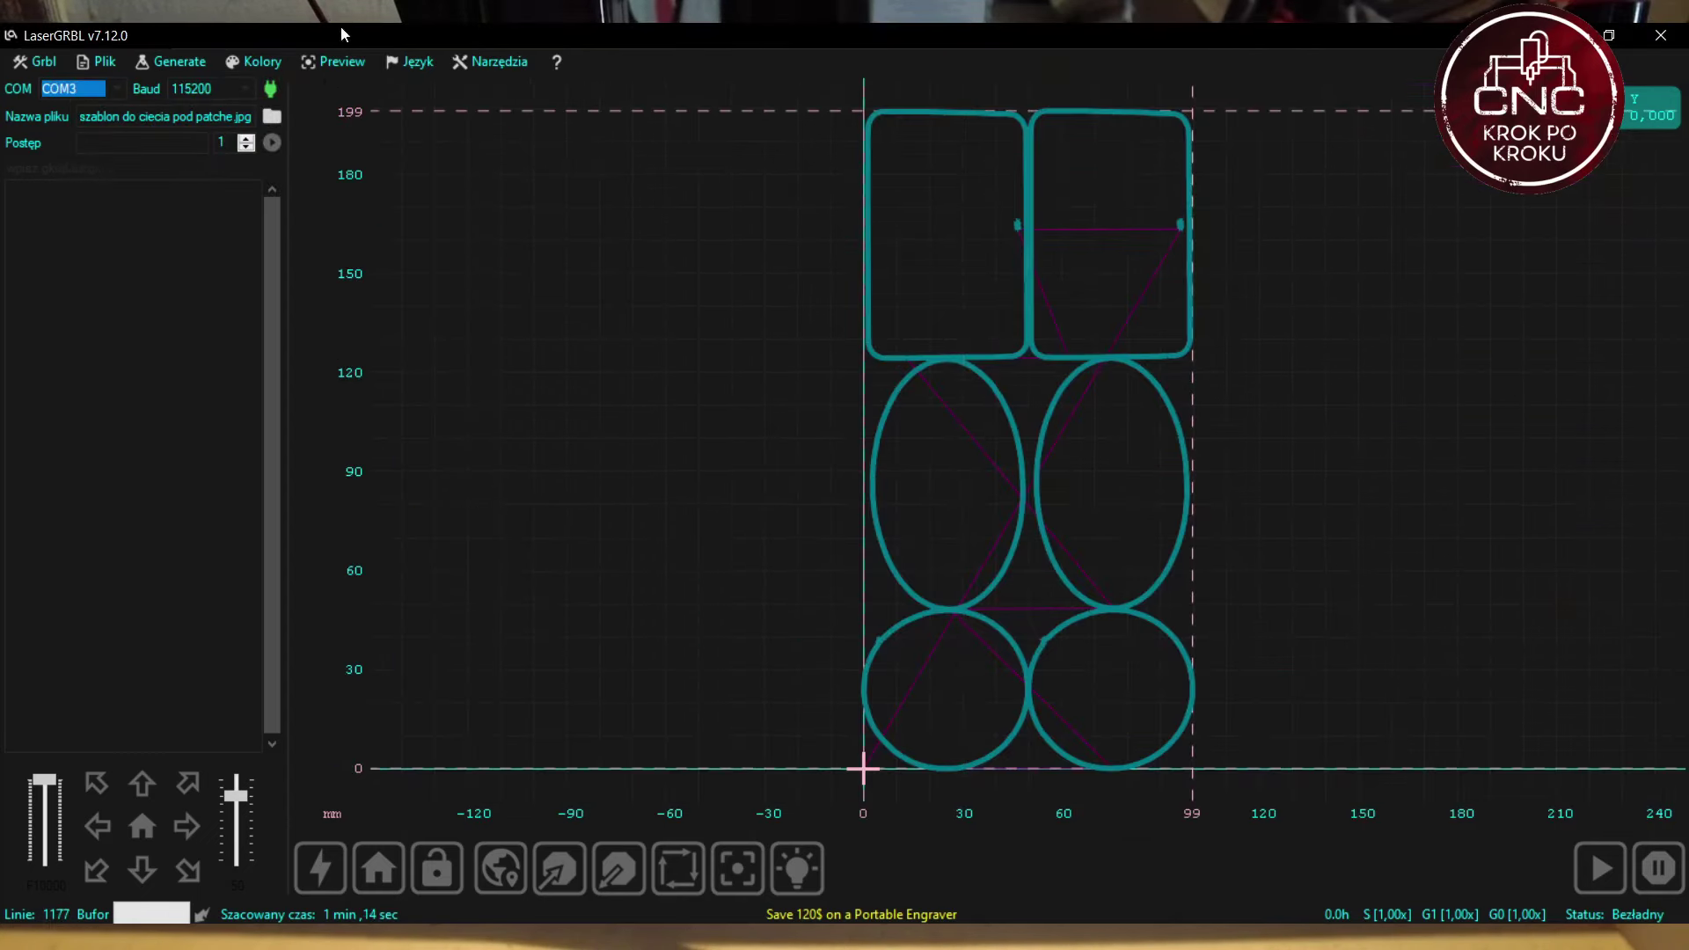